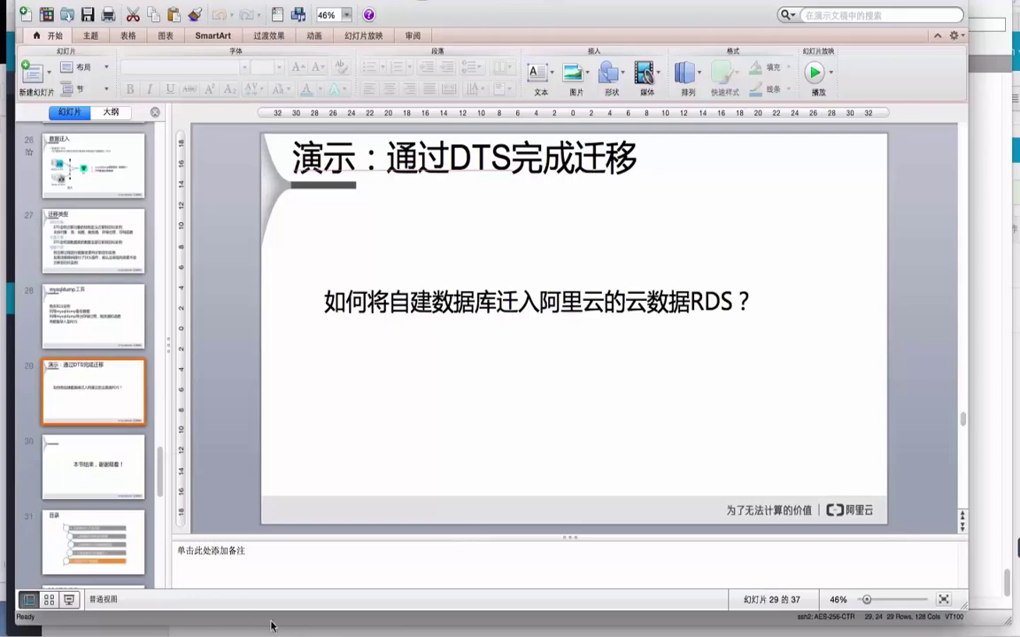
Leave slide 29 of the DTS demo and switch to the SecureCRT session on the server.
click(262, 620)
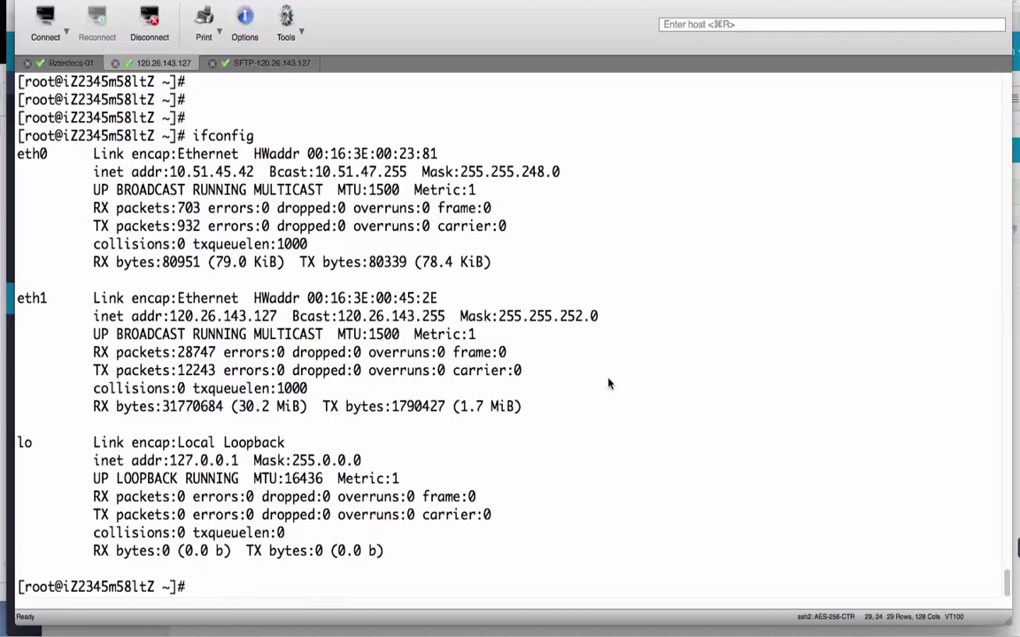
Run netstat -lnp to confirm mysqld on port 3306, then select the public address 120.26.143.127.
text(netstat -lnp)
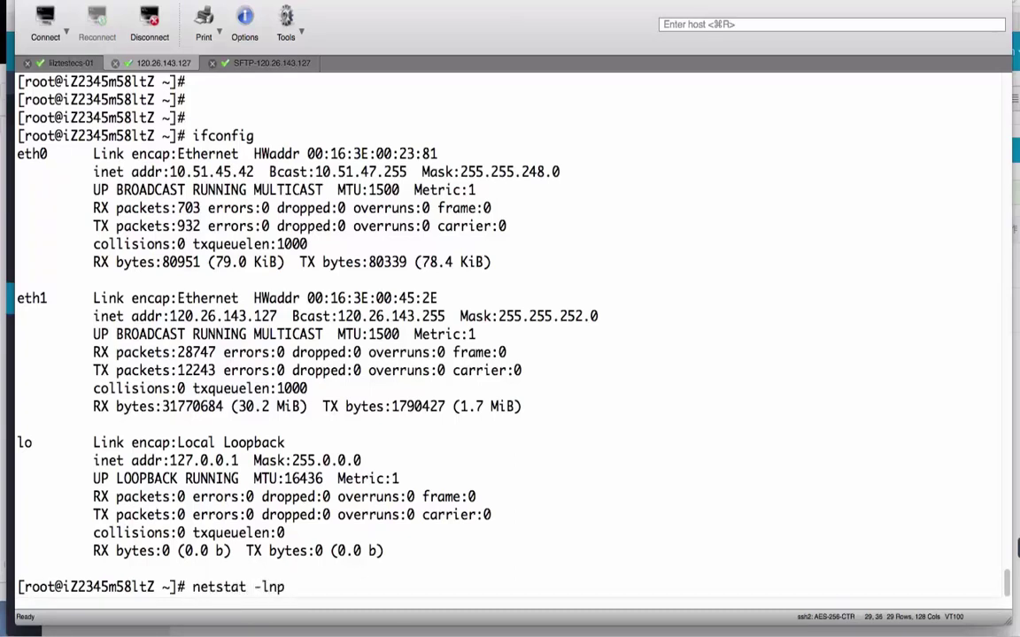
key(Return)
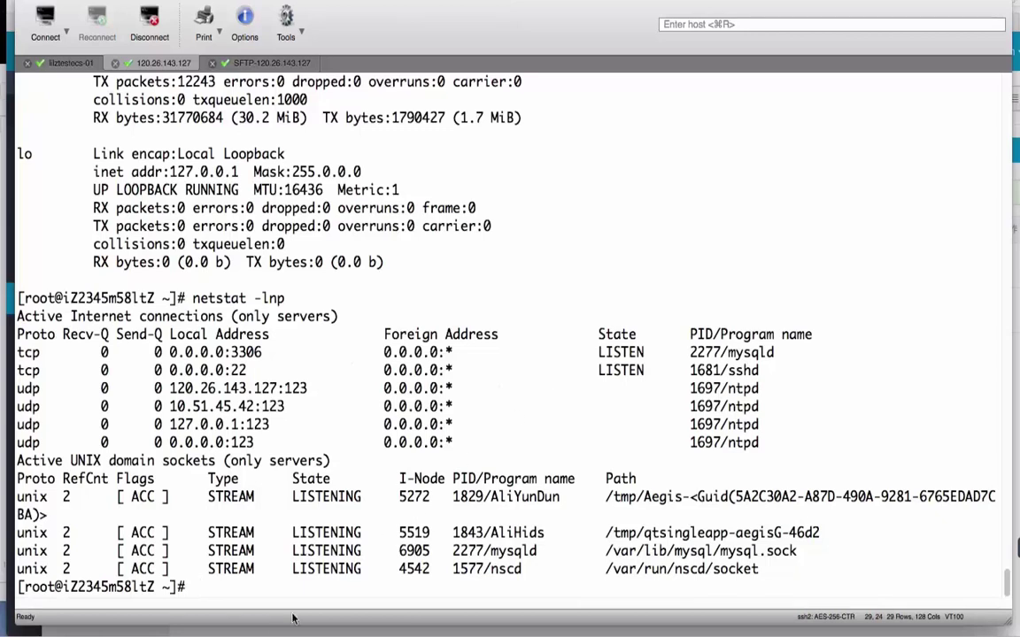
scroll(372, 328, up, 3)
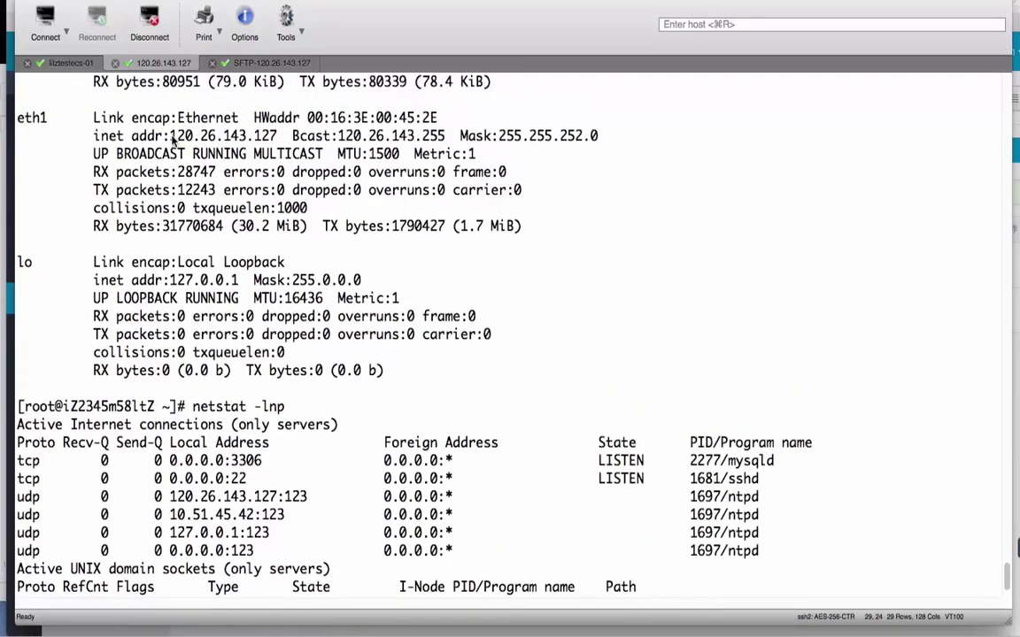
drag(169, 137, 278, 140)
key(super+c)
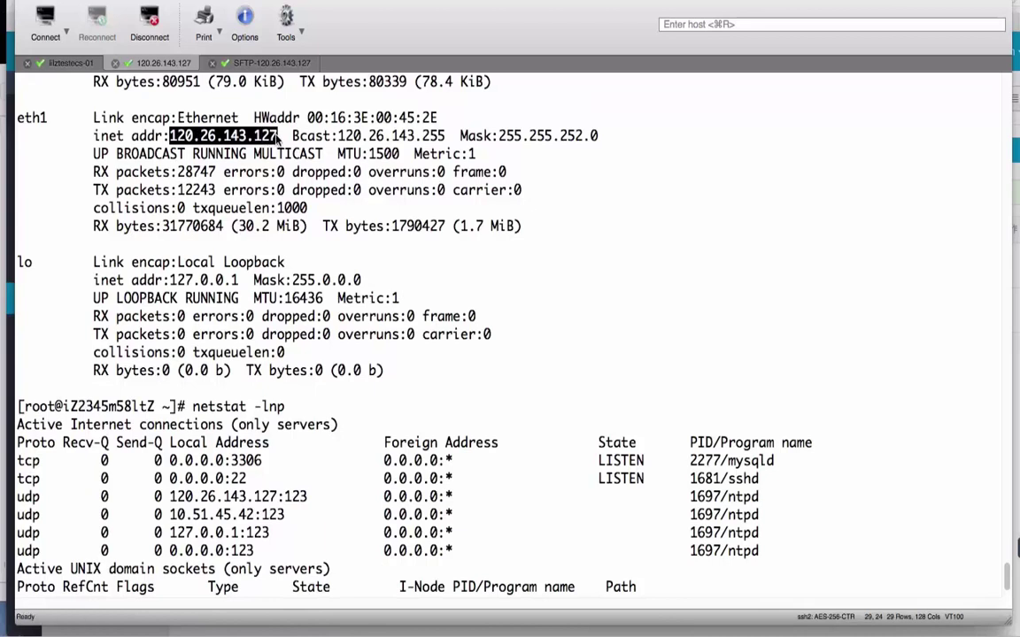
Connect Sequel Pro to 120.26.143.127 as root, using the address as both name and host.
mouse_move(194, 629)
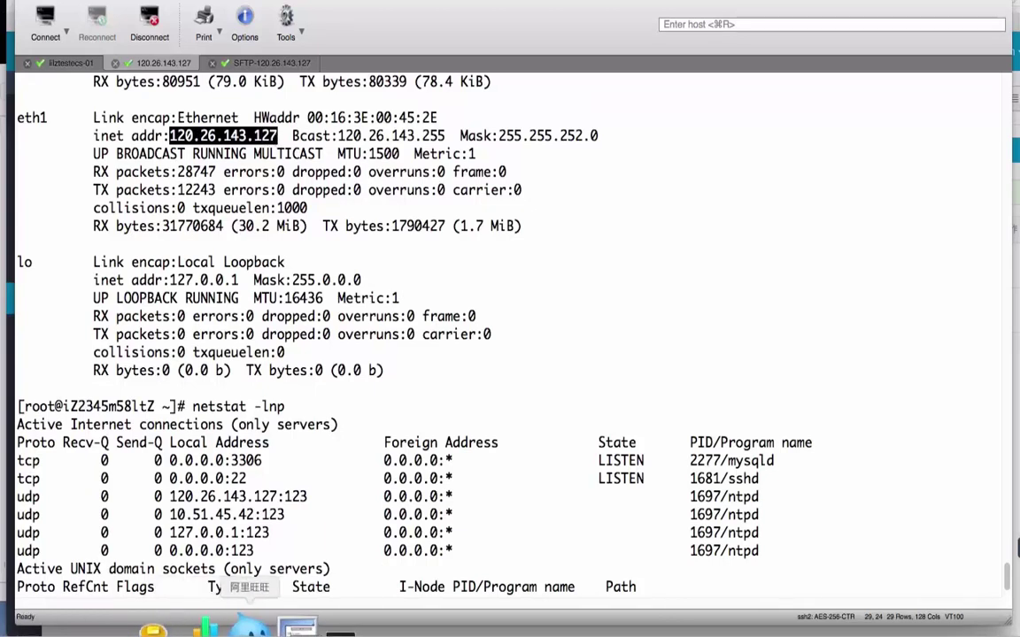
click(194, 627)
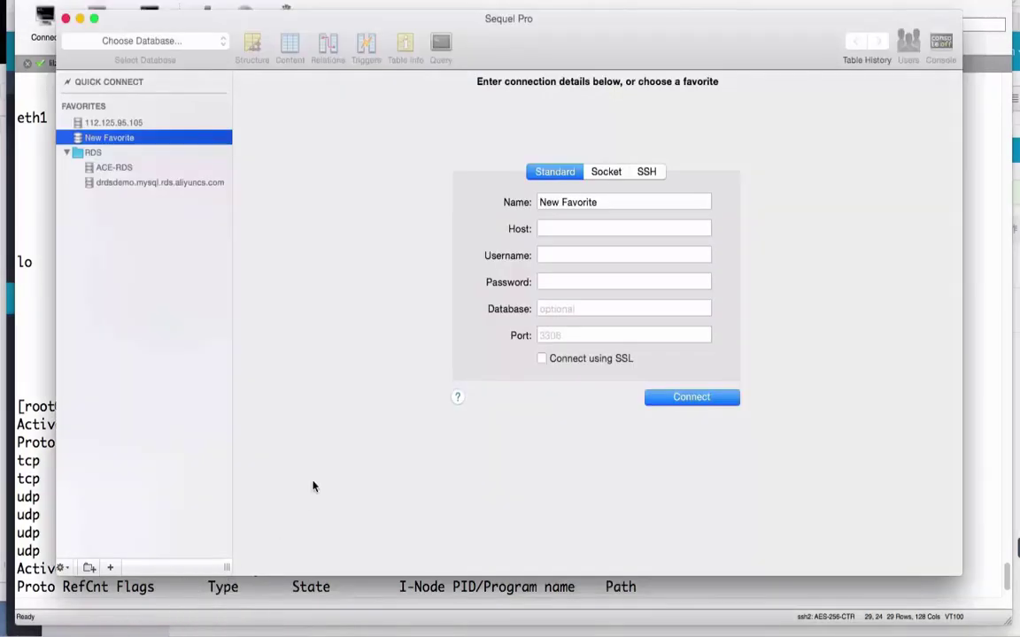
triple_click(602, 202)
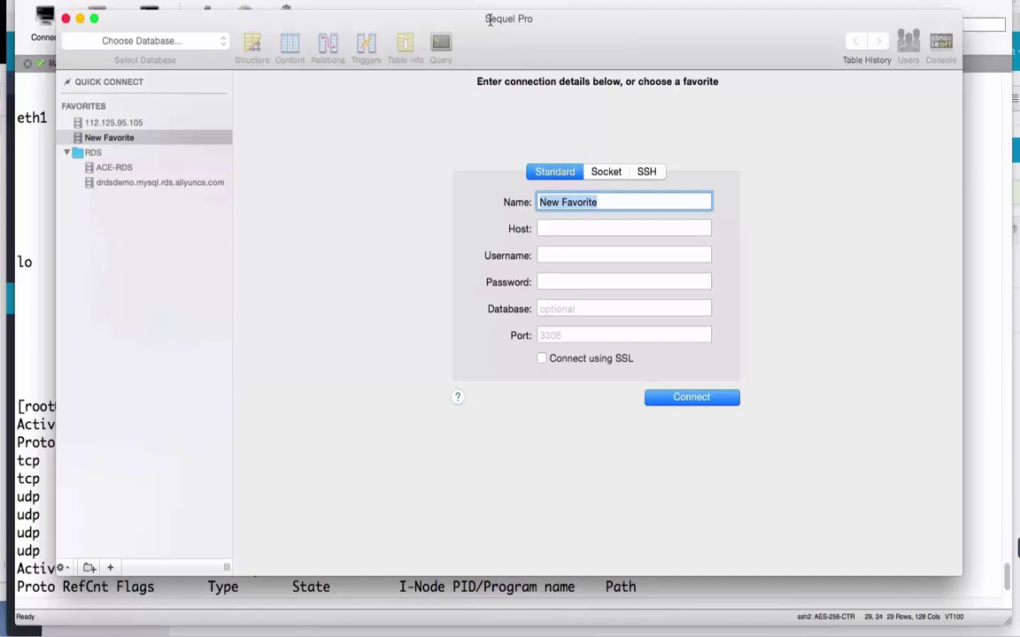
key(super+v)
click(574, 228)
key(super+v)
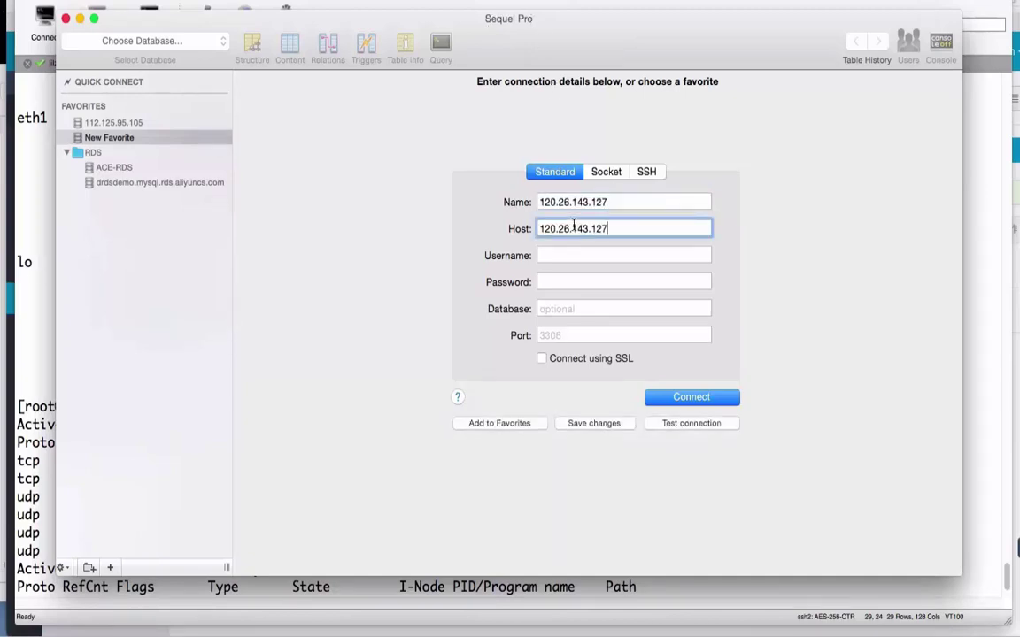
click(567, 254)
text(root)
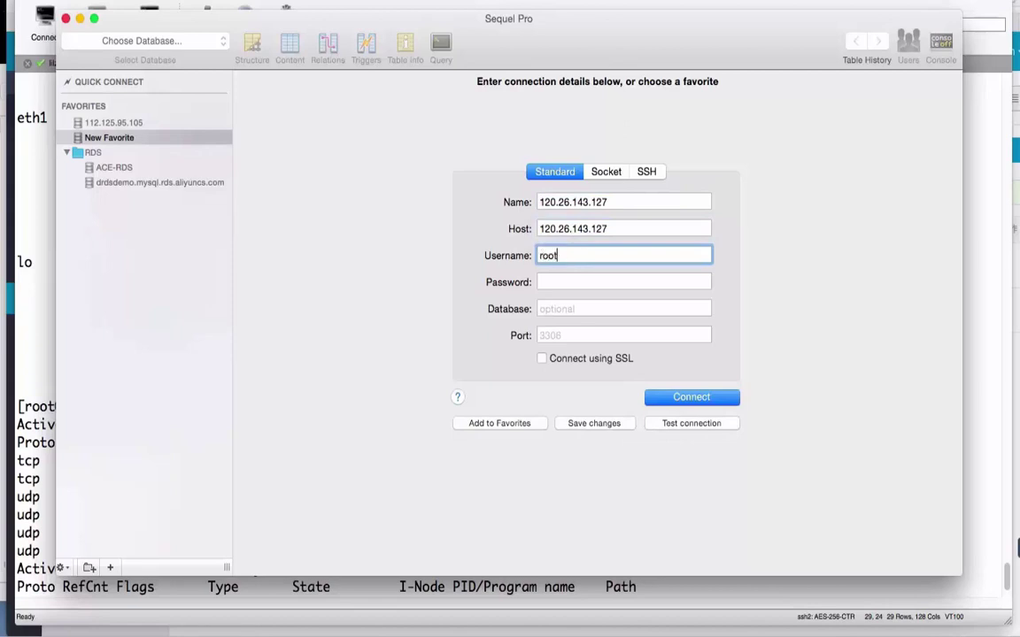
click(560, 279)
text(roo)
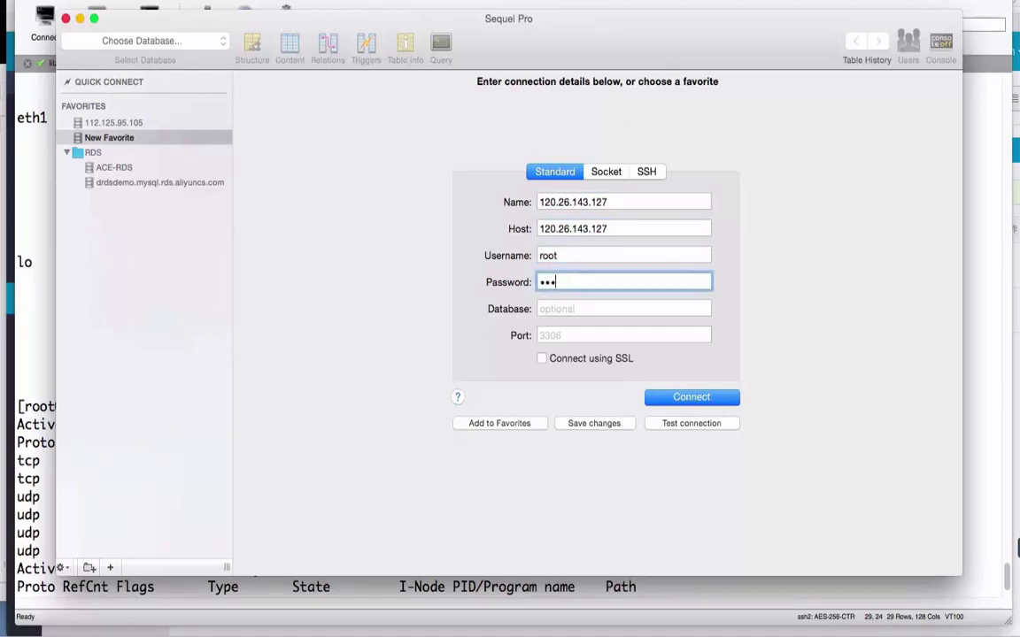
text(t123)
click(658, 396)
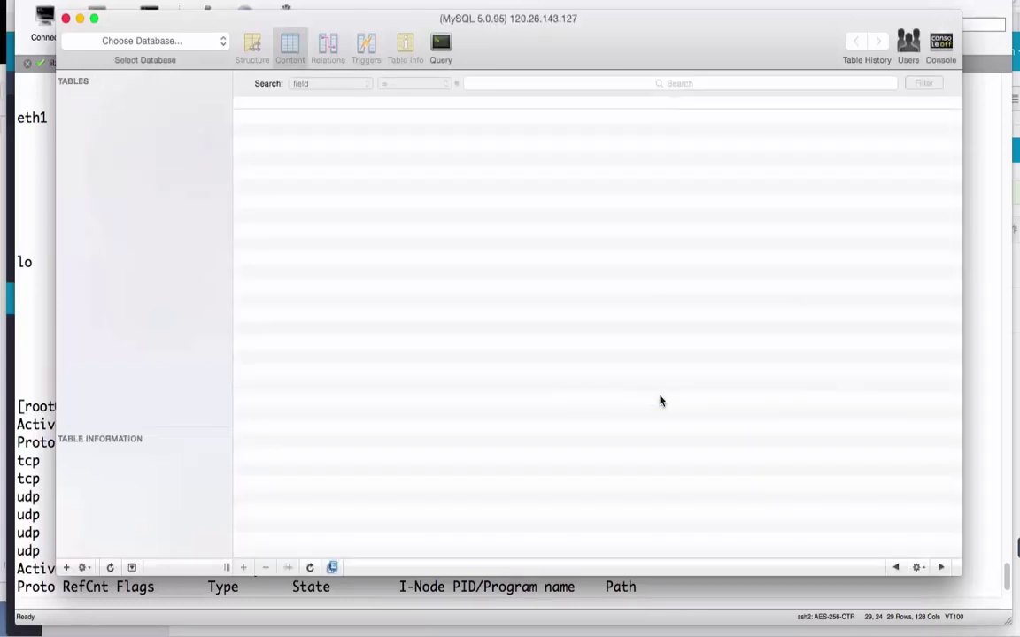
Switch to database ecsdb002 and display the jobhist table's rows in a wider view.
click(197, 40)
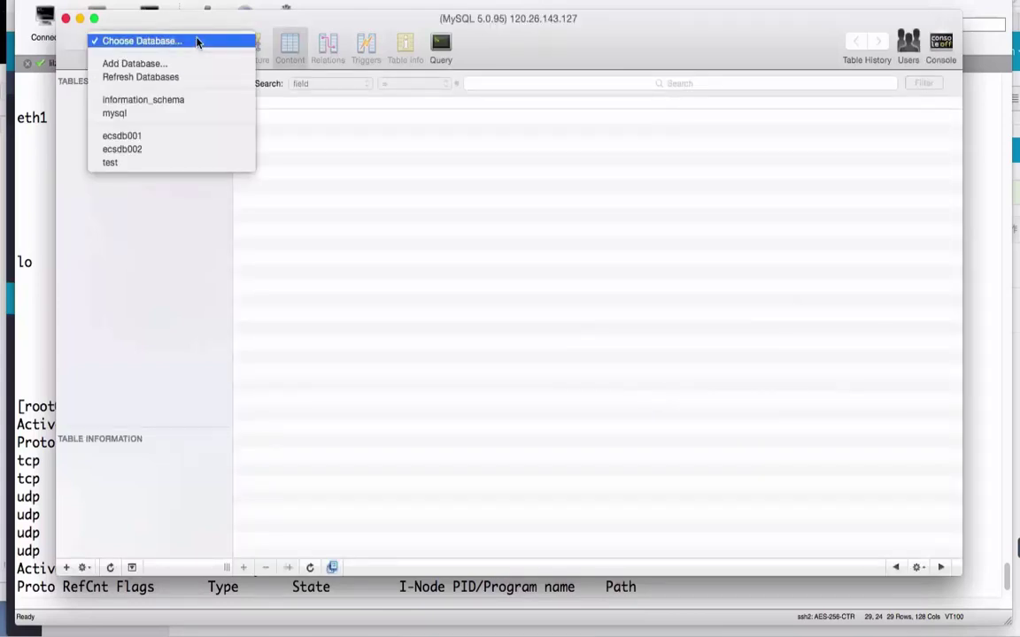
click(151, 151)
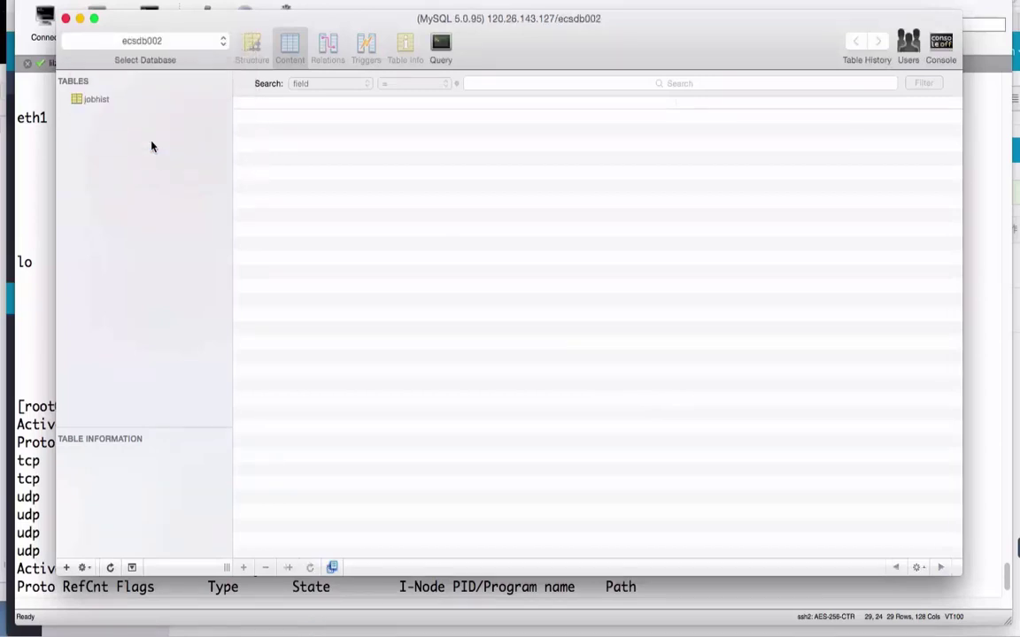
click(98, 100)
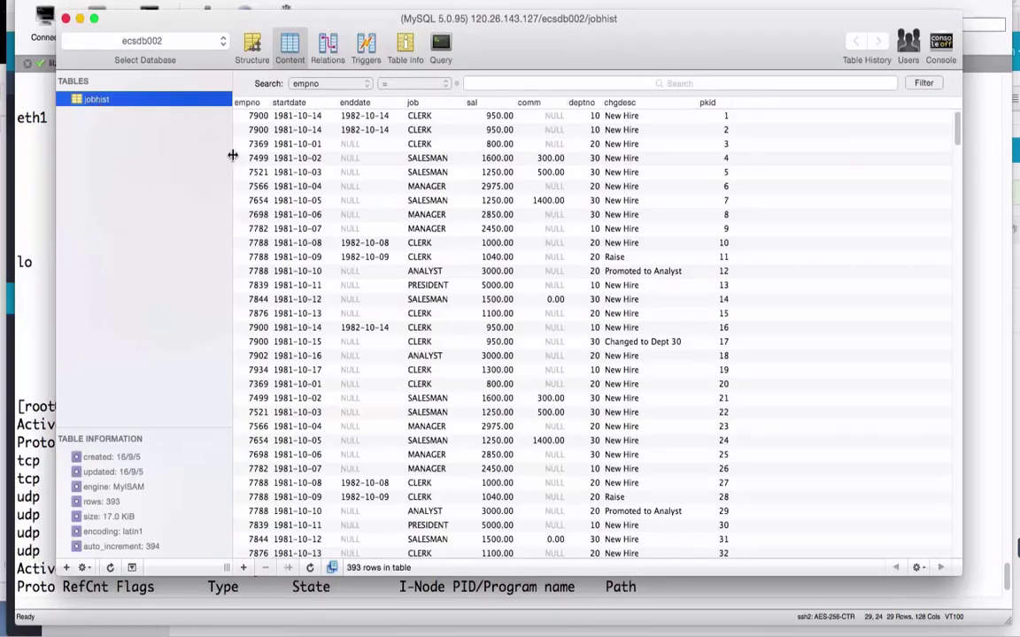
drag(232, 160, 188, 163)
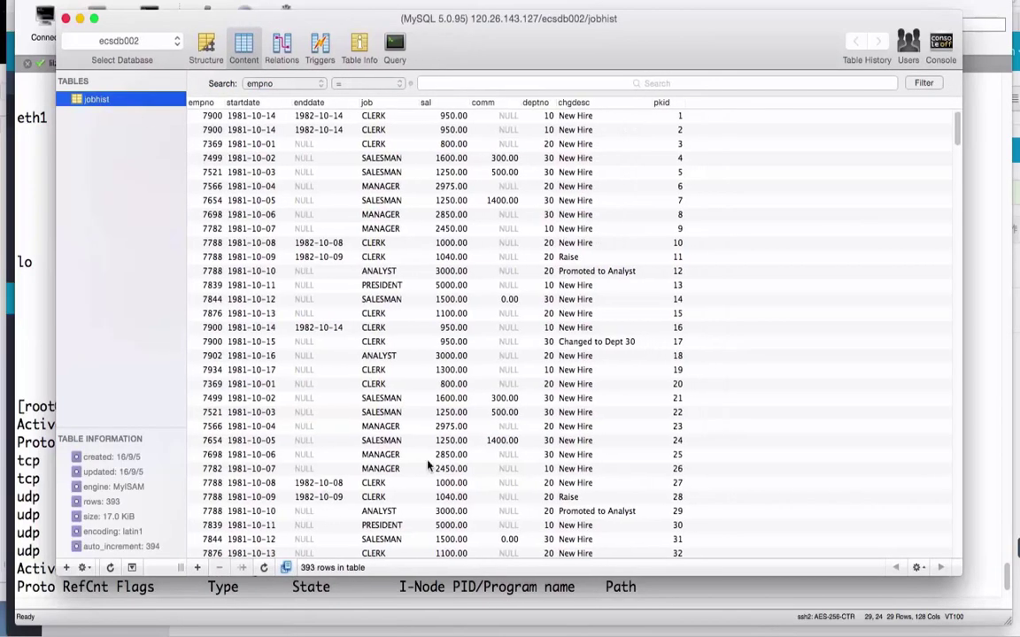
Browse jobhist's rows, check its Table Info for the 393 rows, then return to Content.
scroll(522, 403, down, 15)
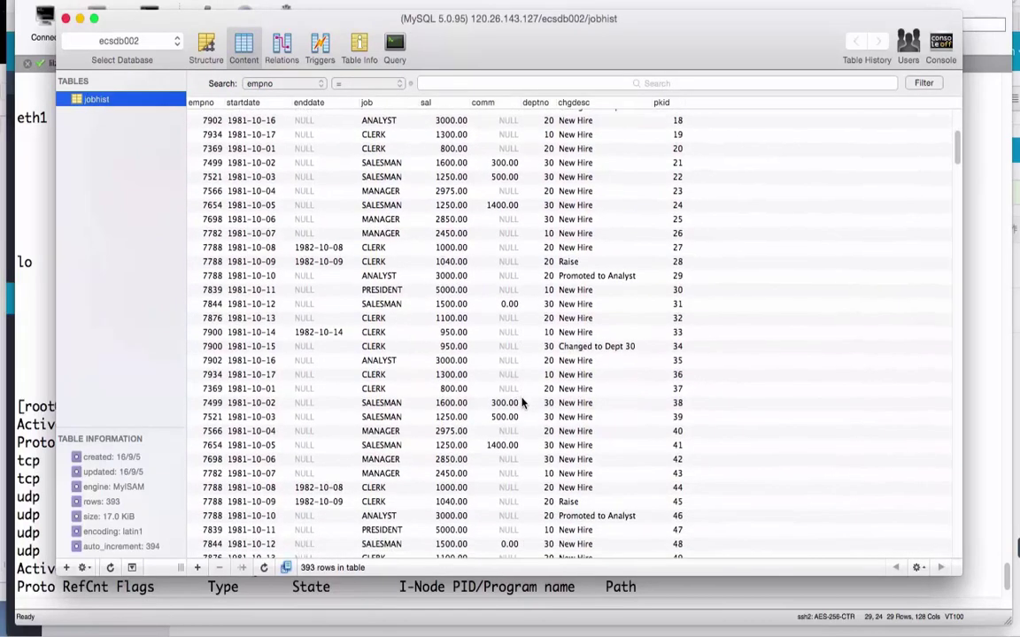
scroll(523, 403, up, 15)
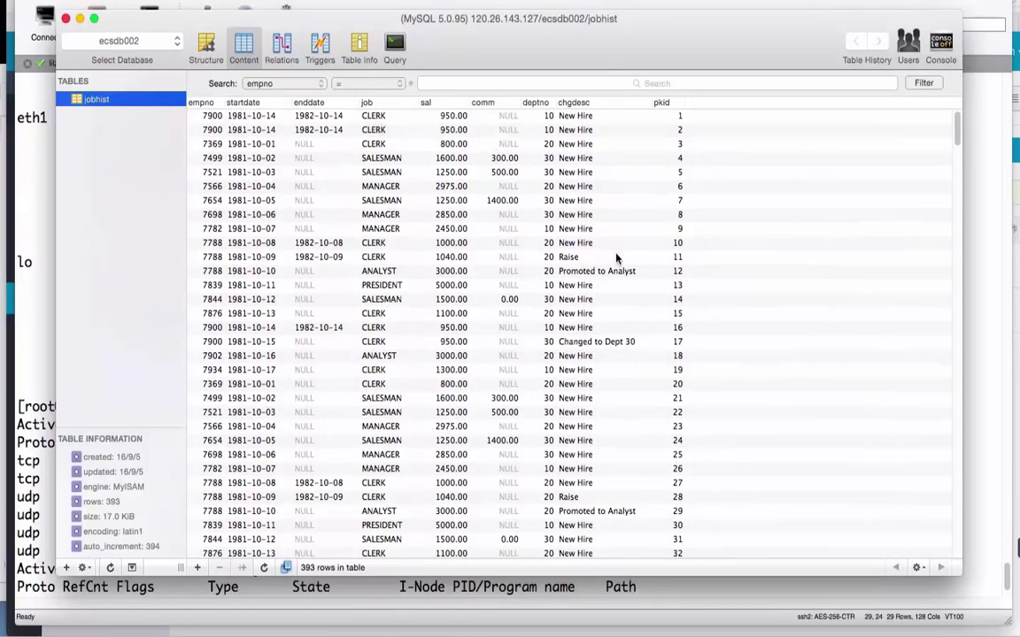
scroll(642, 510, down, 15)
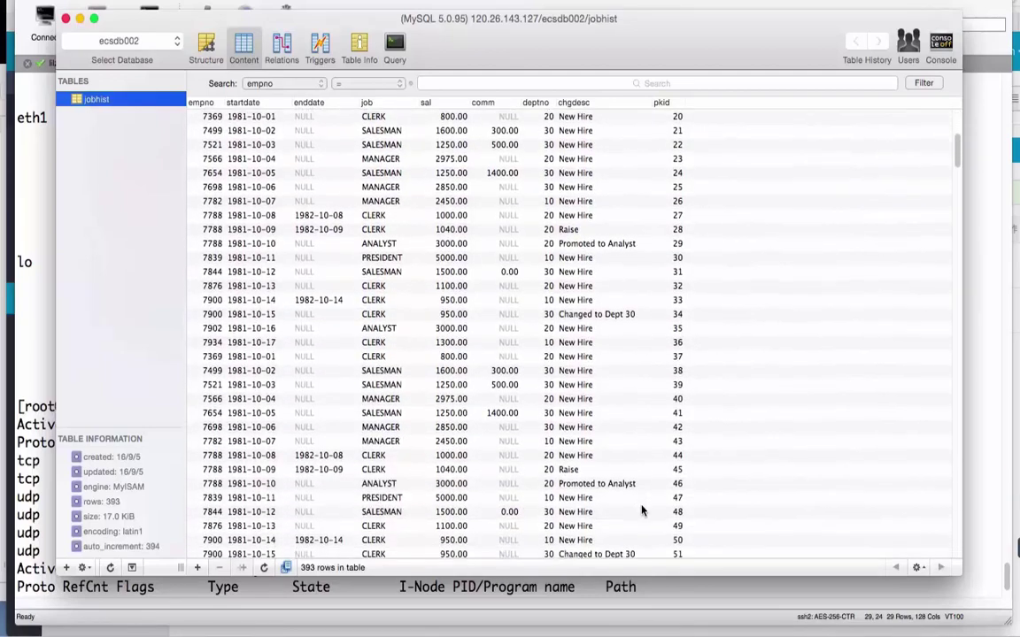
scroll(642, 511, down, 20)
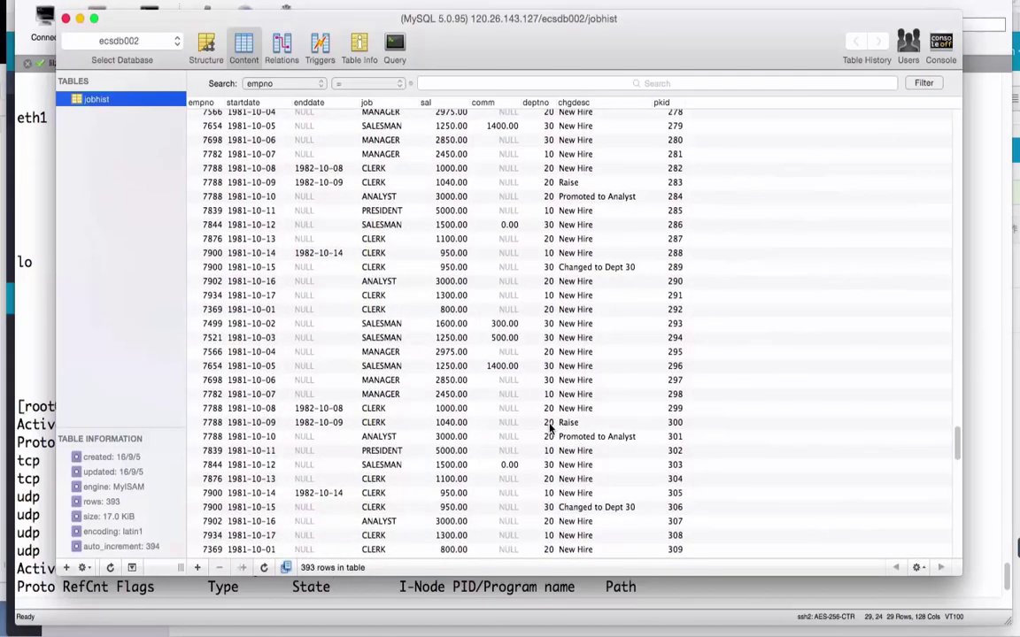
scroll(549, 427, up, 20)
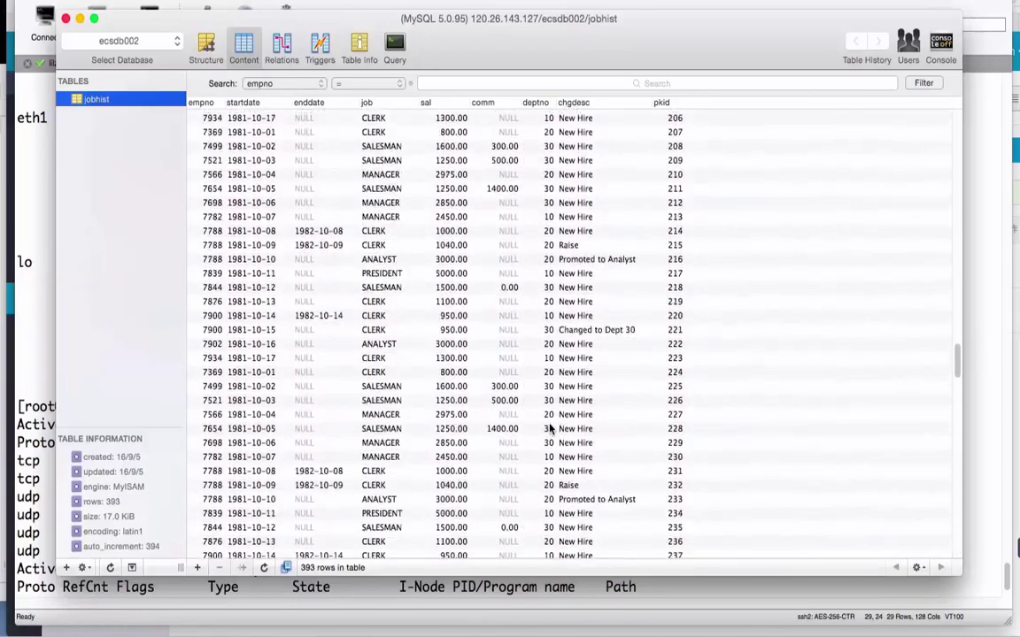
scroll(549, 427, up, 20)
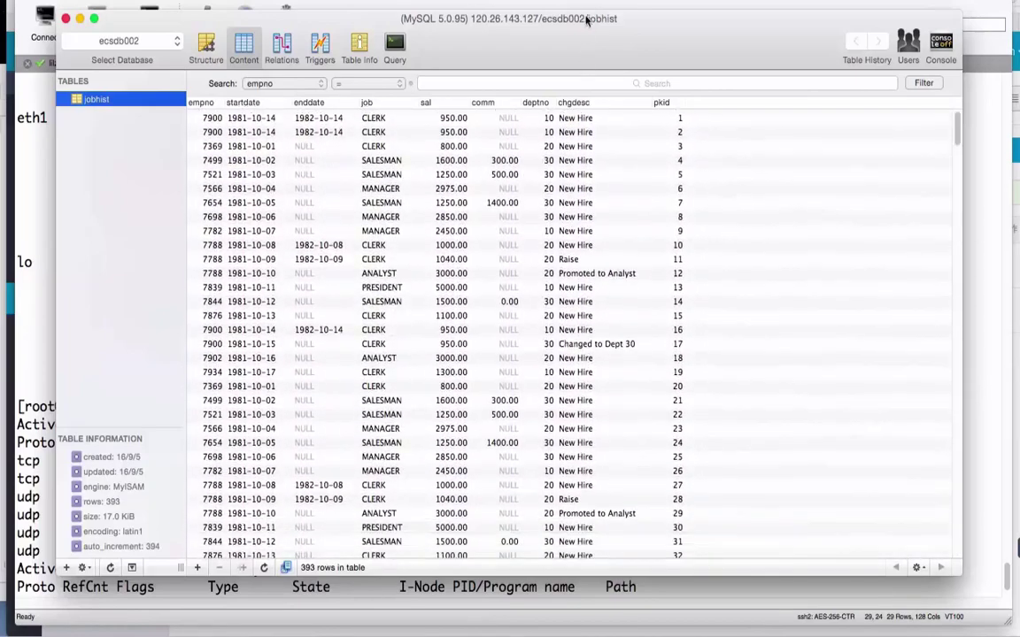
drag(586, 20, 607, 41)
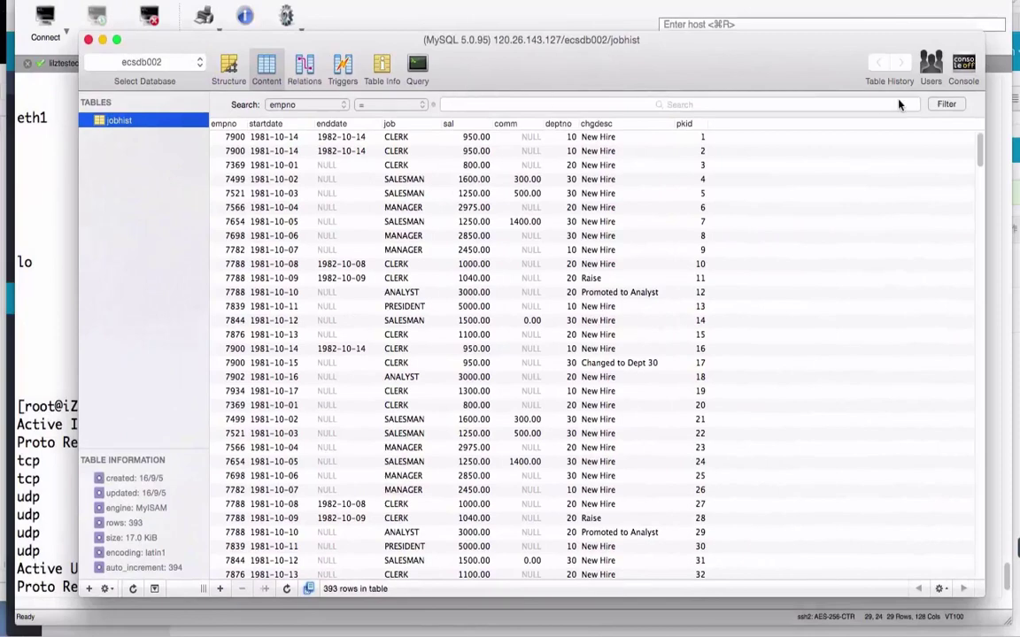
click(385, 69)
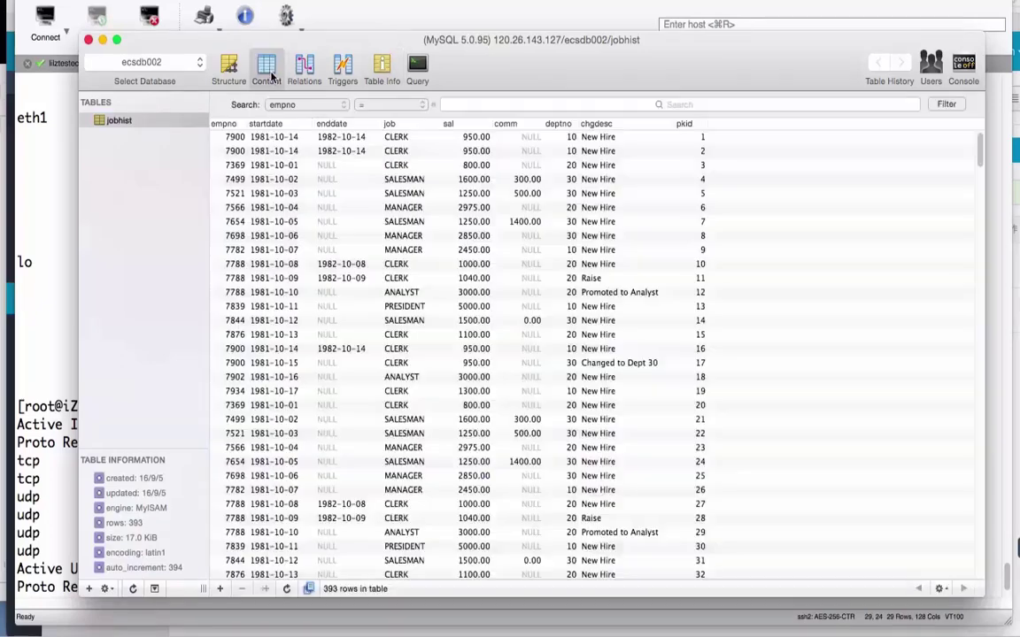
click(263, 69)
Return to the RDS console and open the RDS-TEST01 instance details.
click(103, 39)
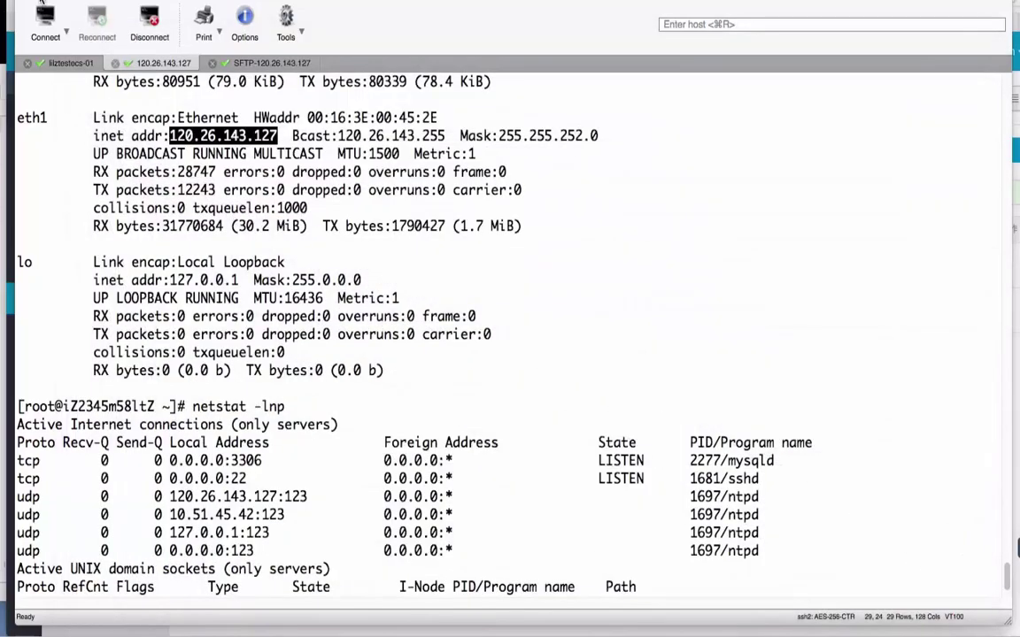
key(super+m)
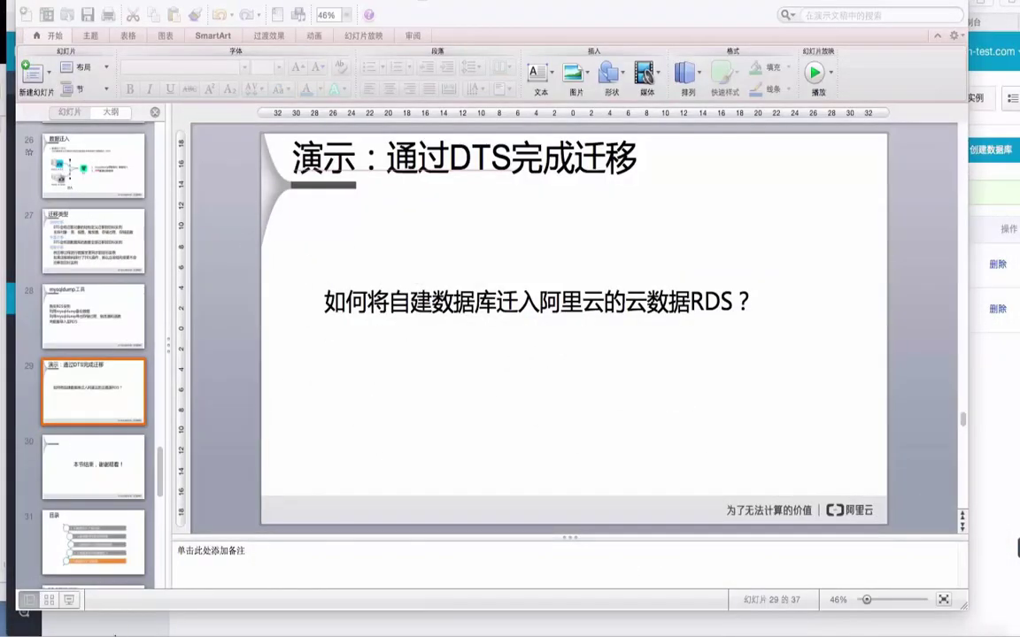
click(70, 627)
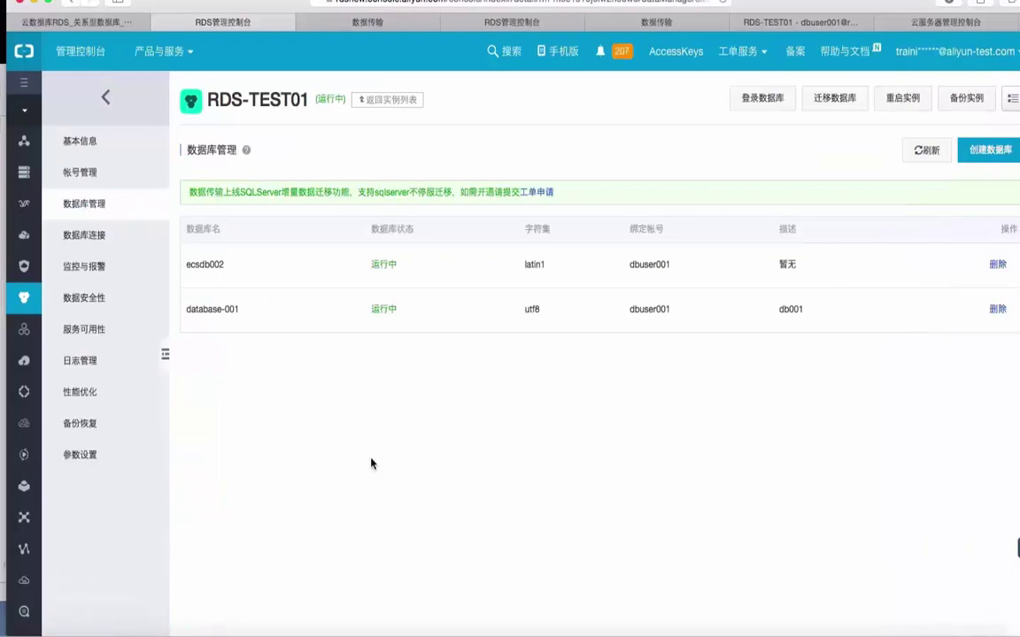
click(398, 99)
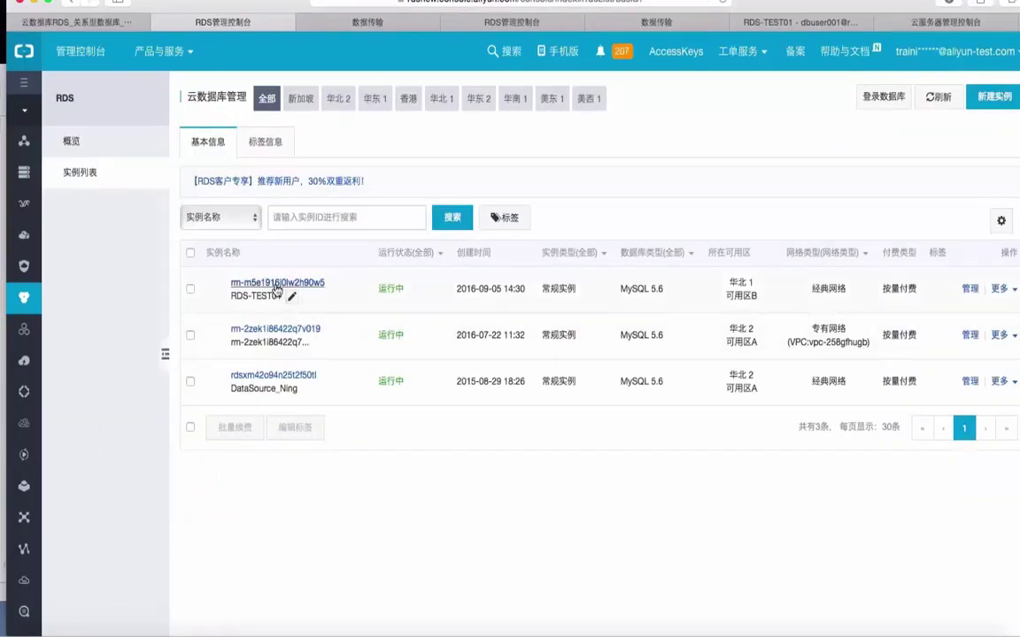
click(277, 285)
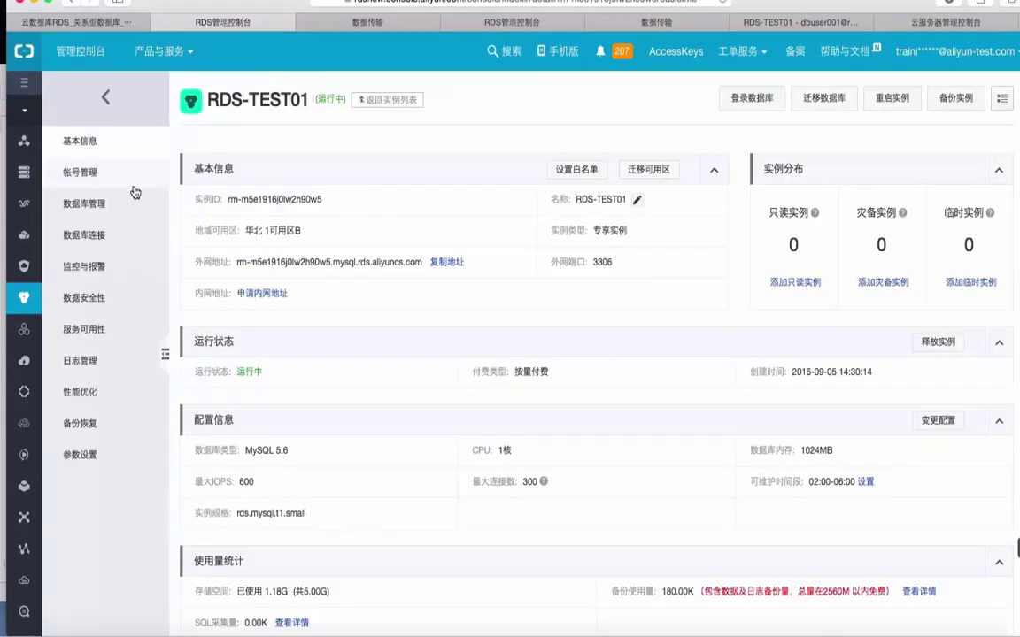
Review RDS-TEST01's databases database-001 and ecsdb002, then open data migration in a new tab.
click(96, 203)
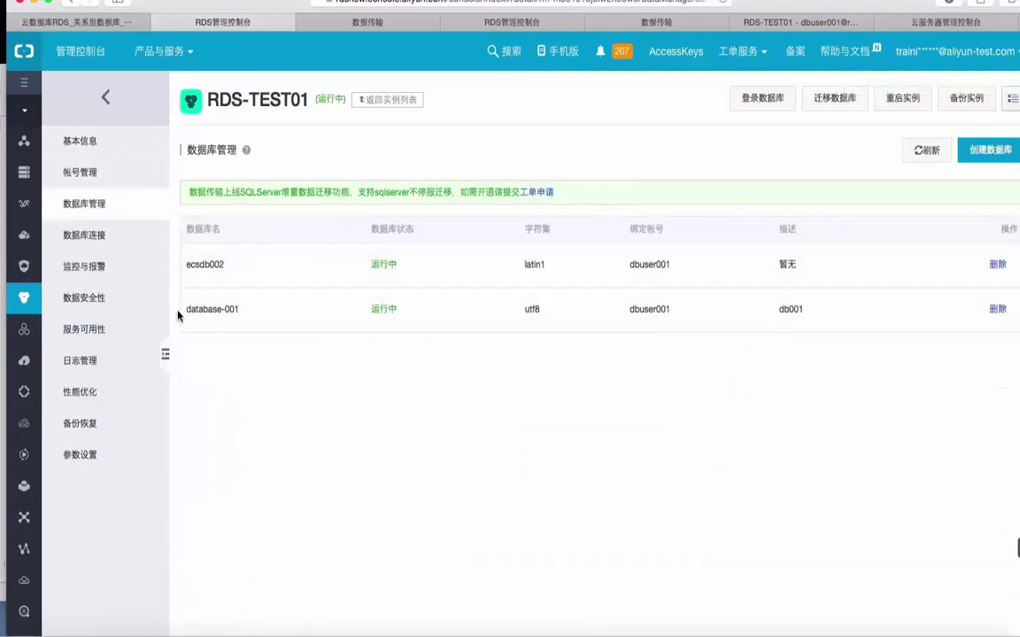
drag(186, 309, 270, 309)
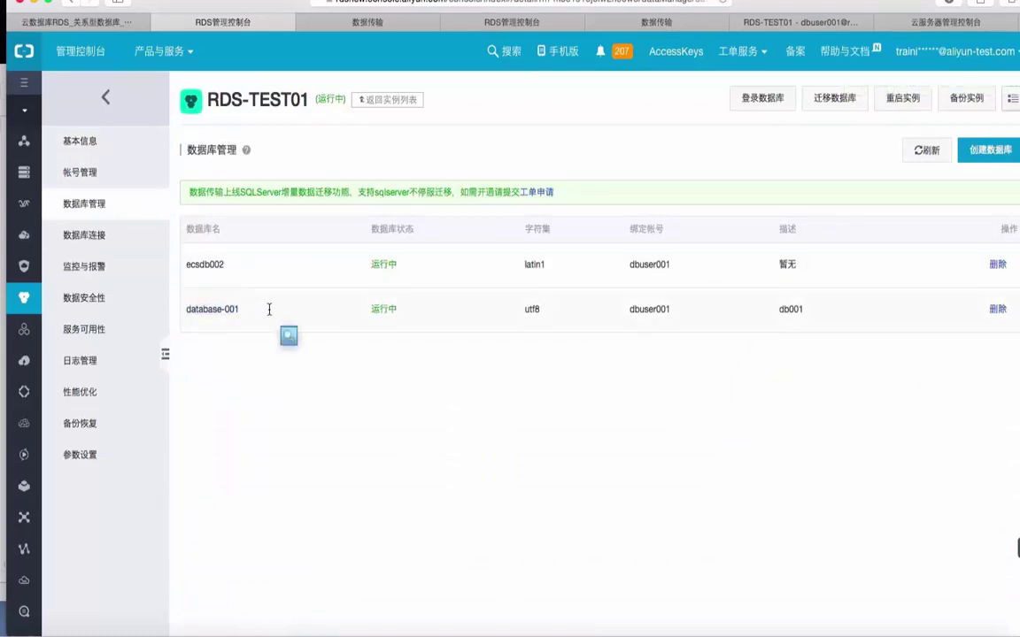
drag(224, 264, 230, 289)
click(836, 99)
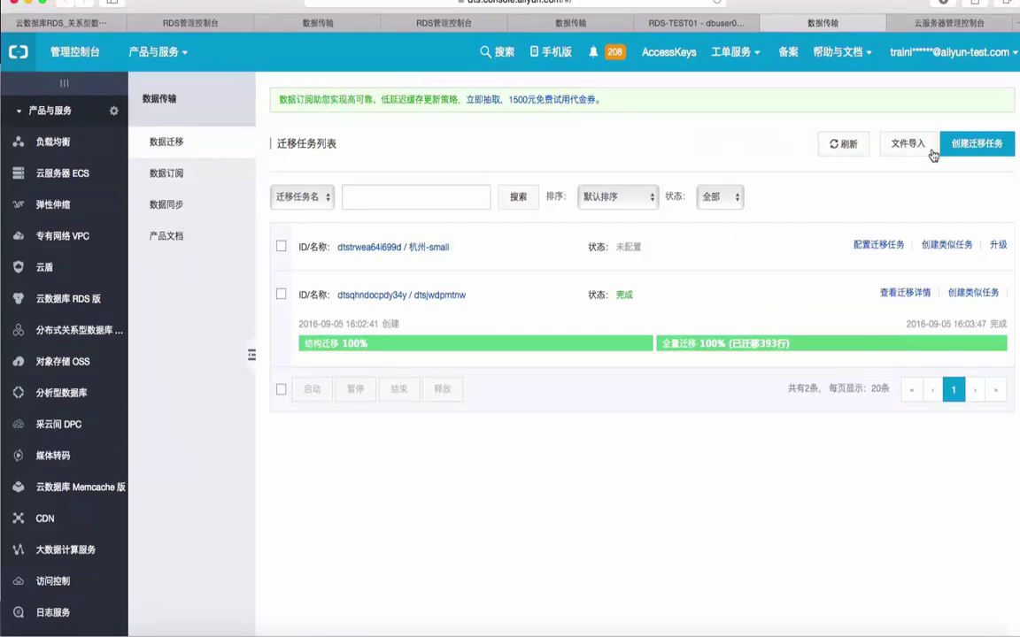
Create a new migration task named importDBFromMyECS.
click(974, 144)
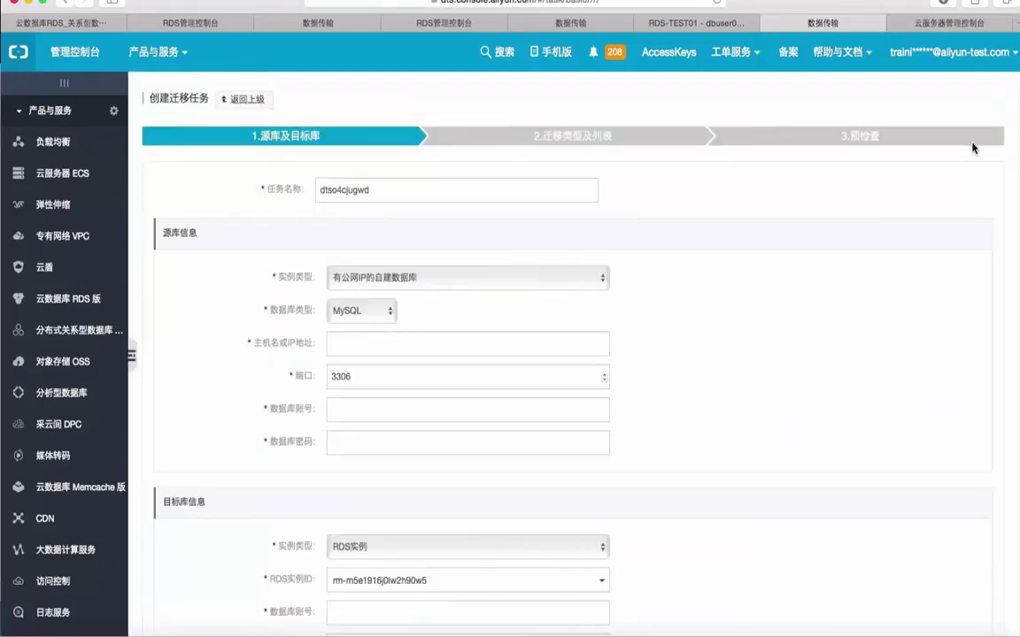
click(441, 192)
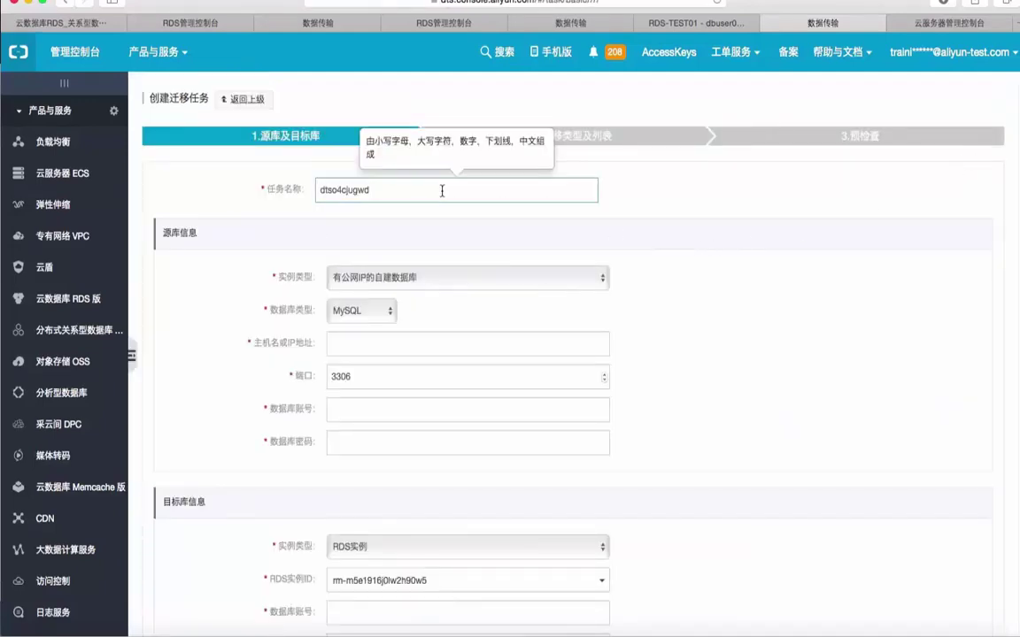
key(BackSpace)
key(BackSpace)
key(BackSpace)
key(BackSpace)
key(BackSpace)
key(BackSpace)
key(BackSpace)
key(BackSpace)
key(BackSpace)
key(BackSpace)
key(BackSpace)
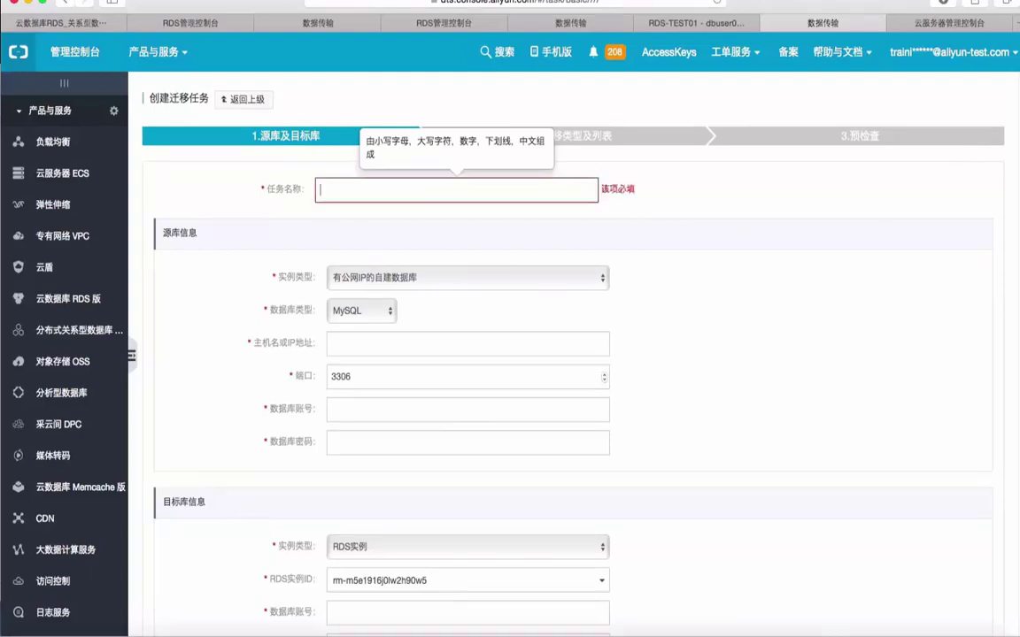
text(importdb)
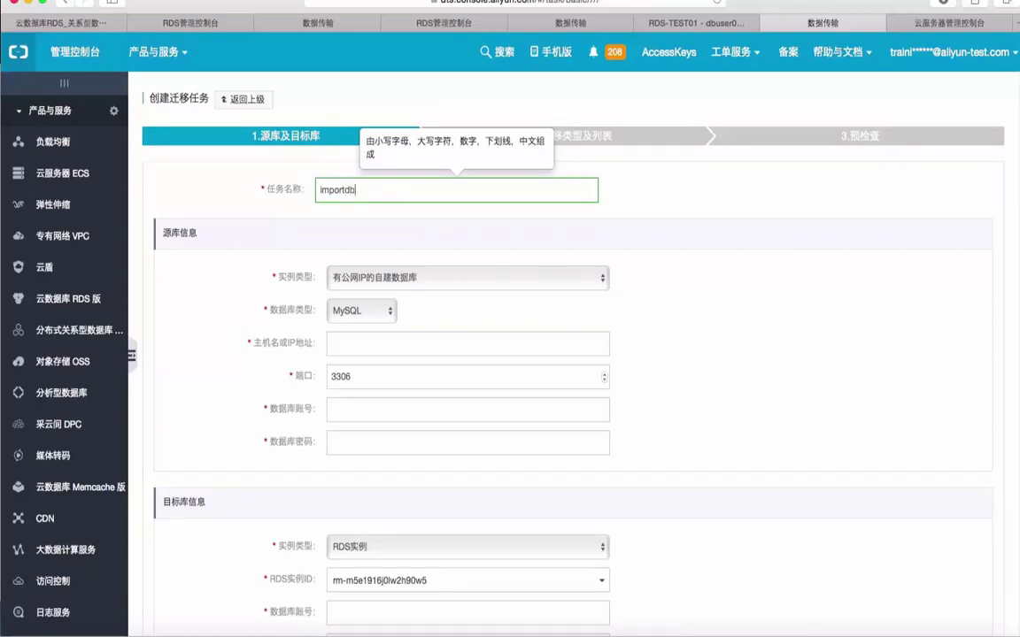
text(from)
key(BackSpace)
key(BackSpace)
key(BackSpace)
key(BackSpace)
text(DBFromMyECS)
Set the source to a self-built database with public IP, of type MySQL.
click(532, 278)
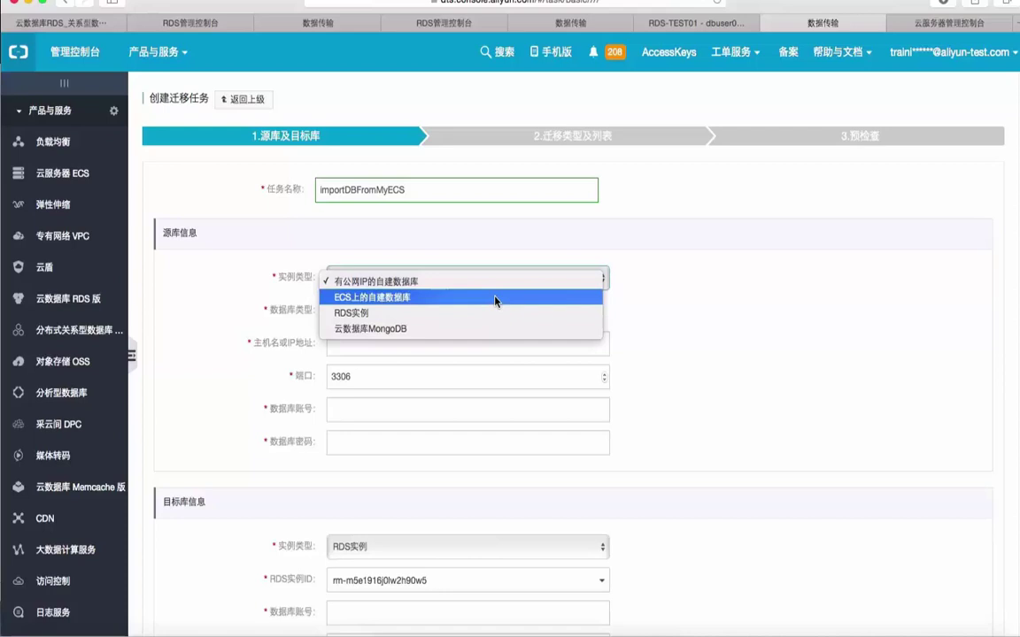
click(496, 299)
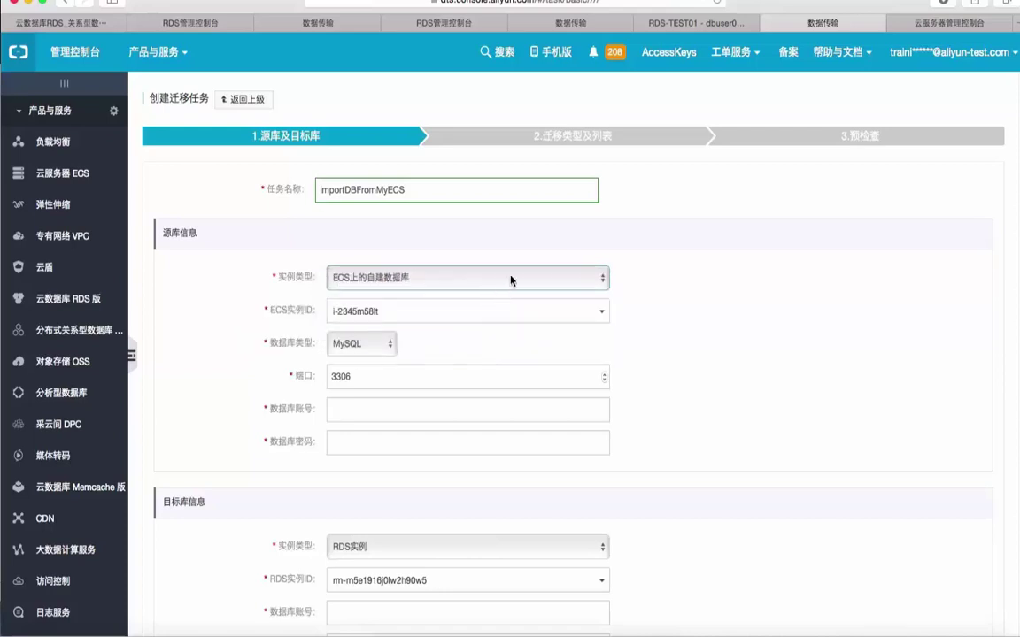
click(512, 280)
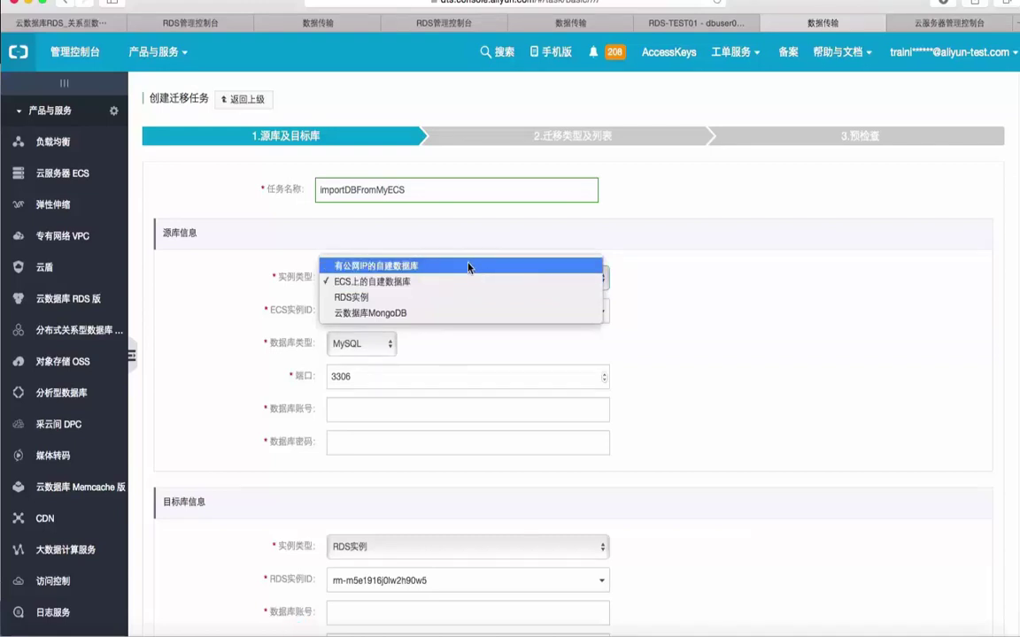
click(468, 268)
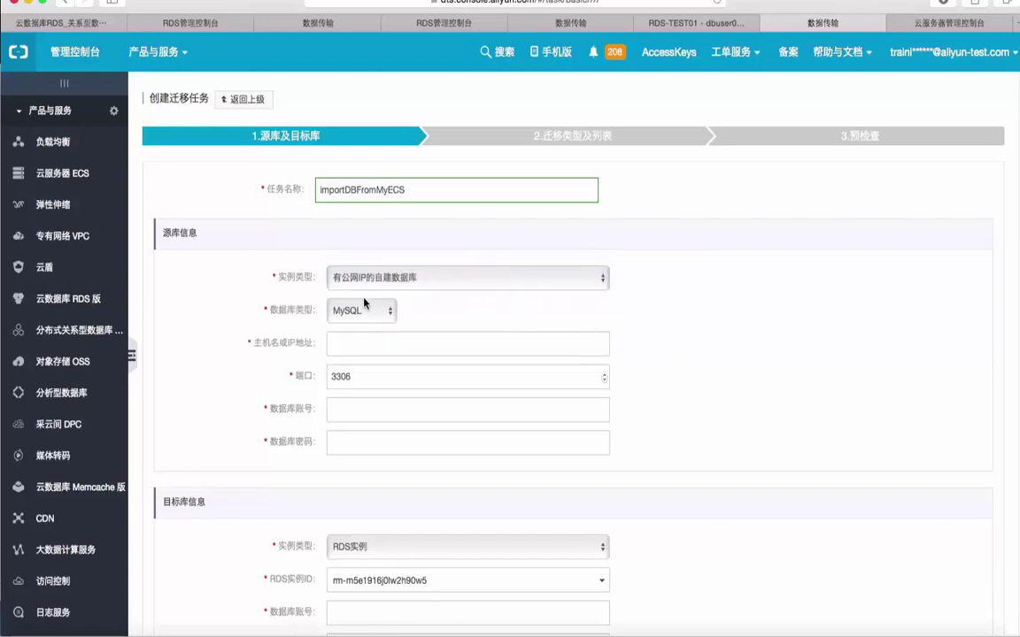
click(365, 306)
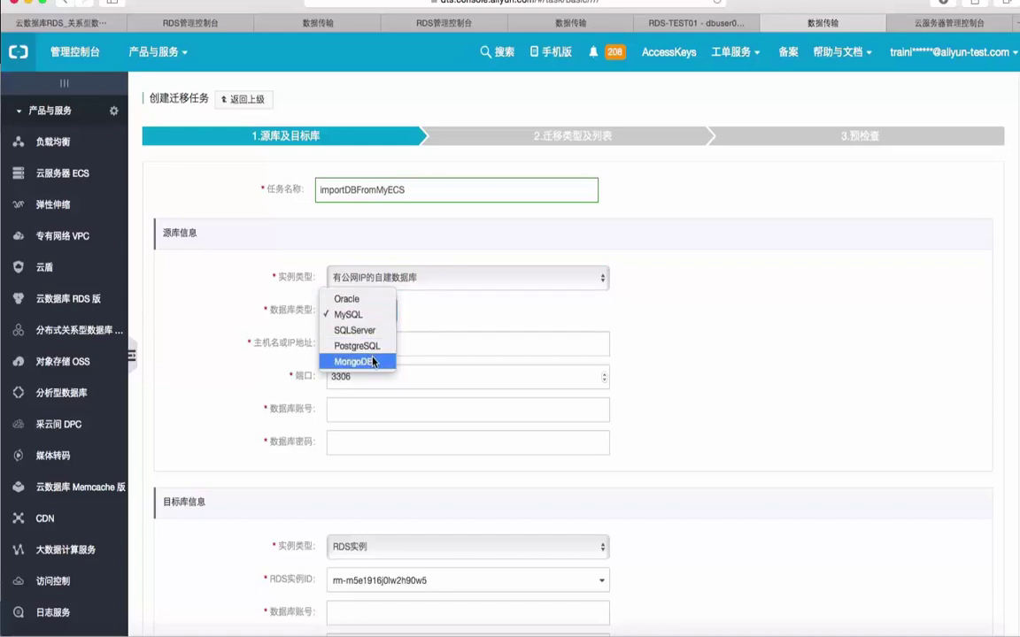
click(627, 374)
Enter source host 120.26.143.127, account root and the database password.
click(483, 340)
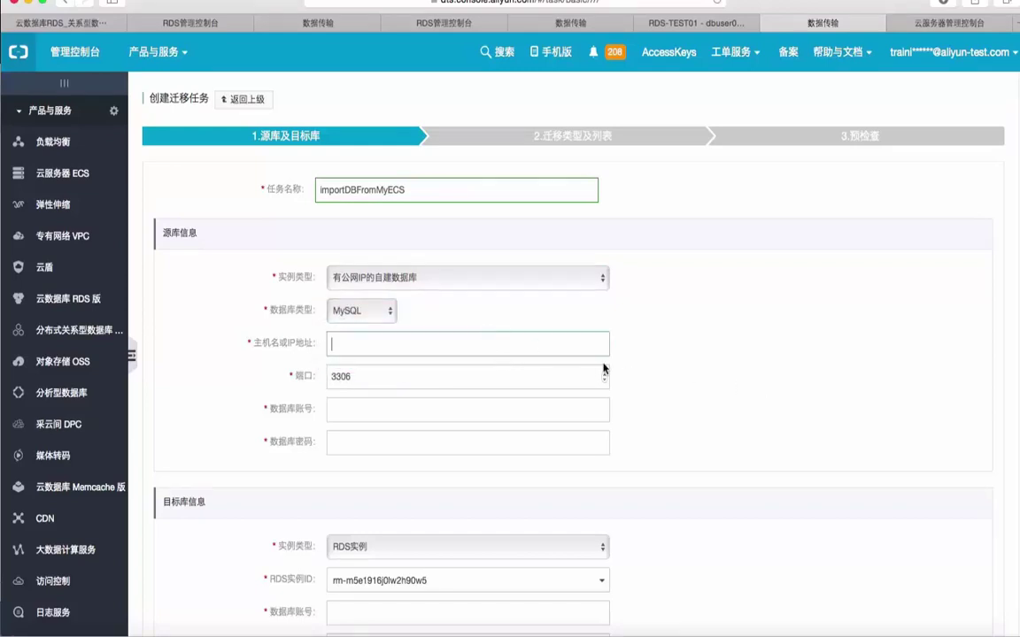
scroll(567, 334, down, 2)
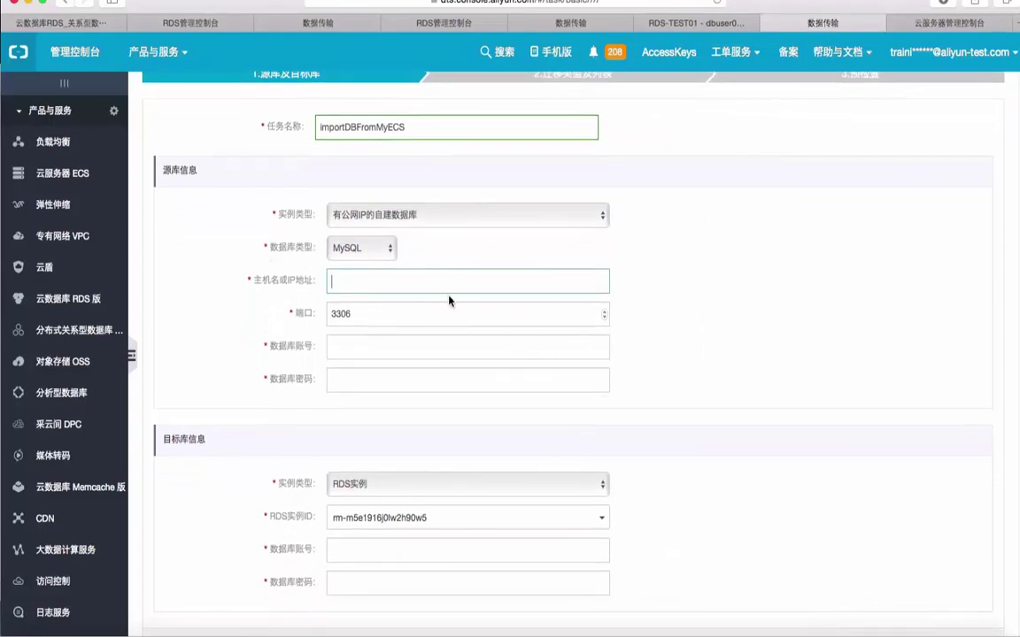
text(120.26.143.127)
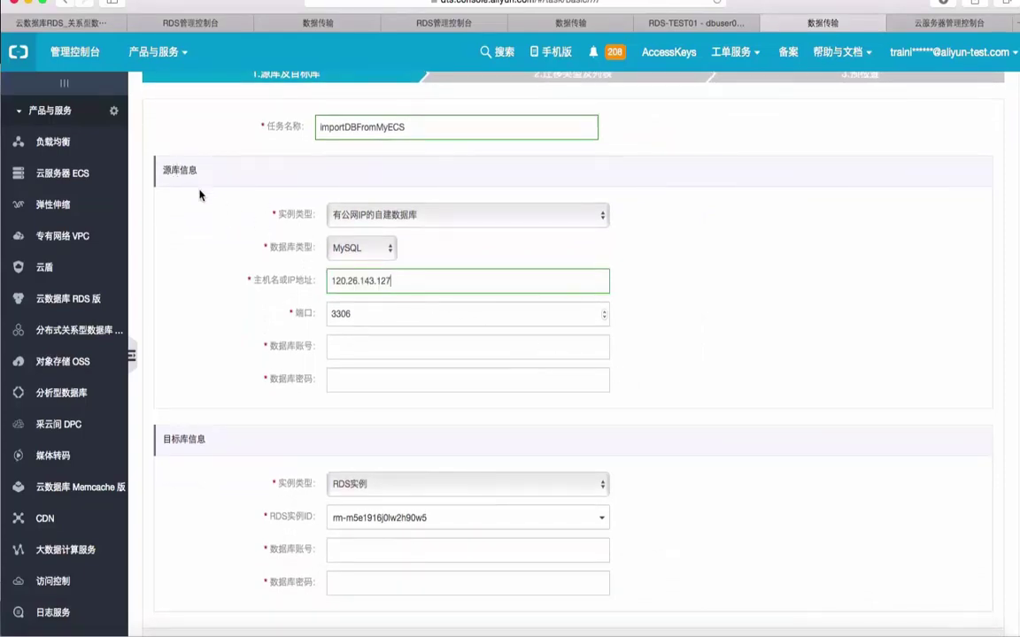
click(391, 346)
click(401, 284)
click(362, 346)
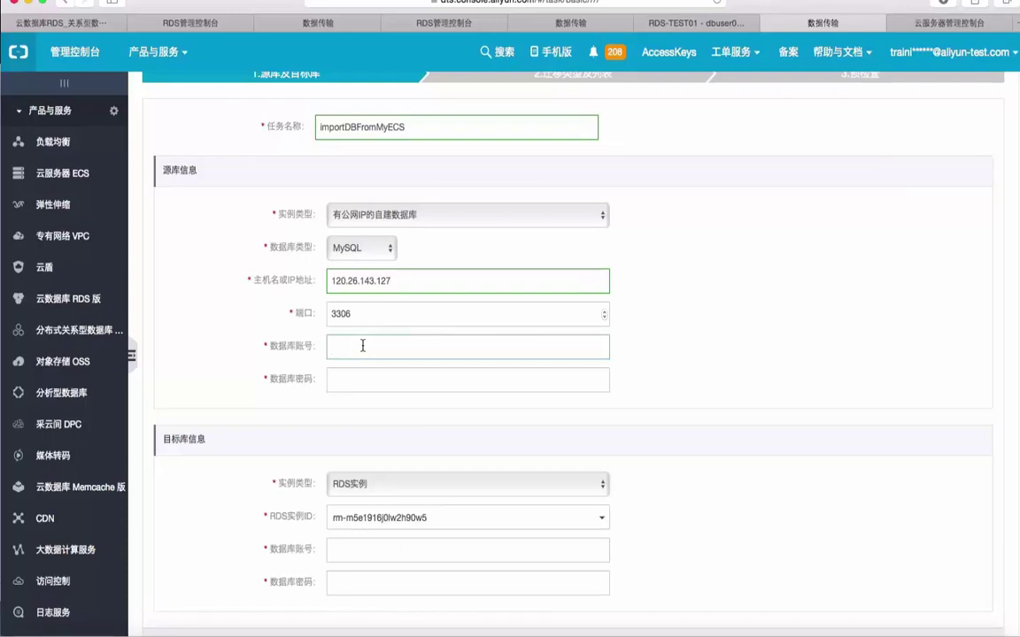
text(abcd)
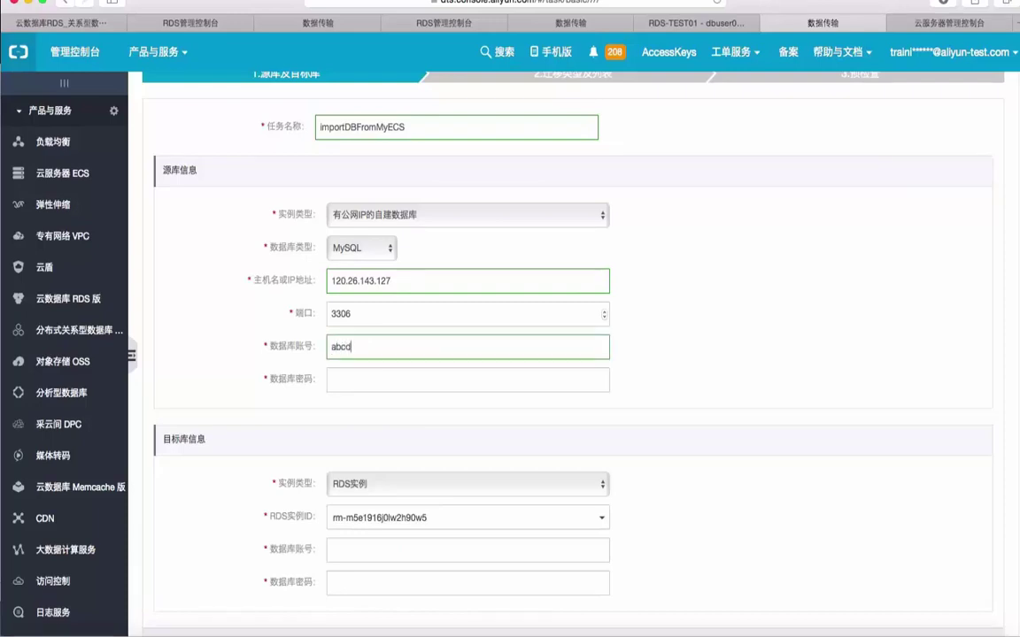
text(123)
key(BackSpace)
key(BackSpace)
key(BackSpace)
key(BackSpace)
key(BackSpace)
key(BackSpace)
key(BackSpace)
key(BackSpace)
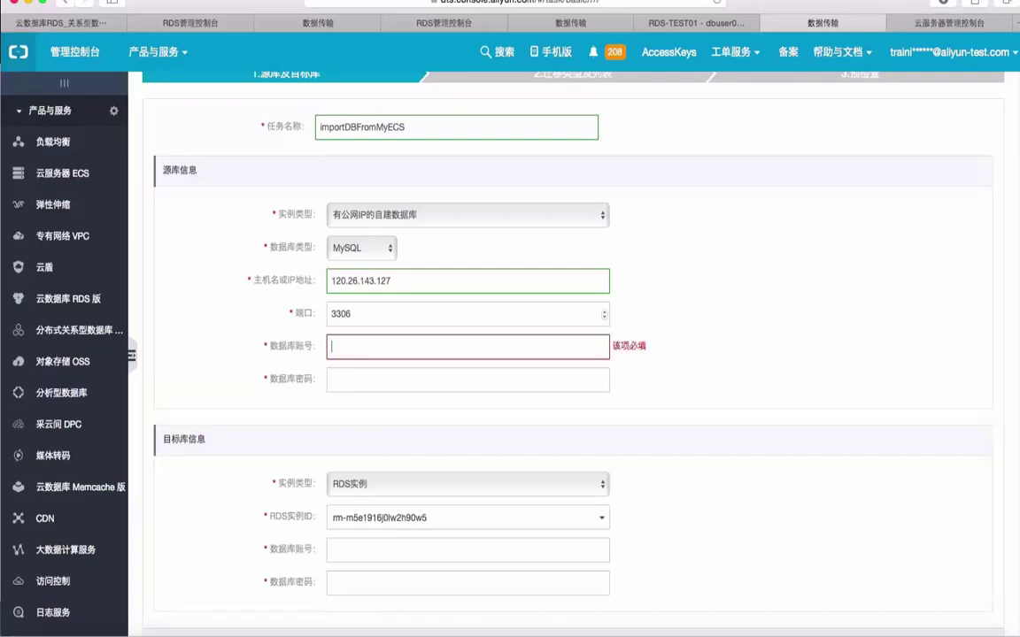
text(root)
click(364, 376)
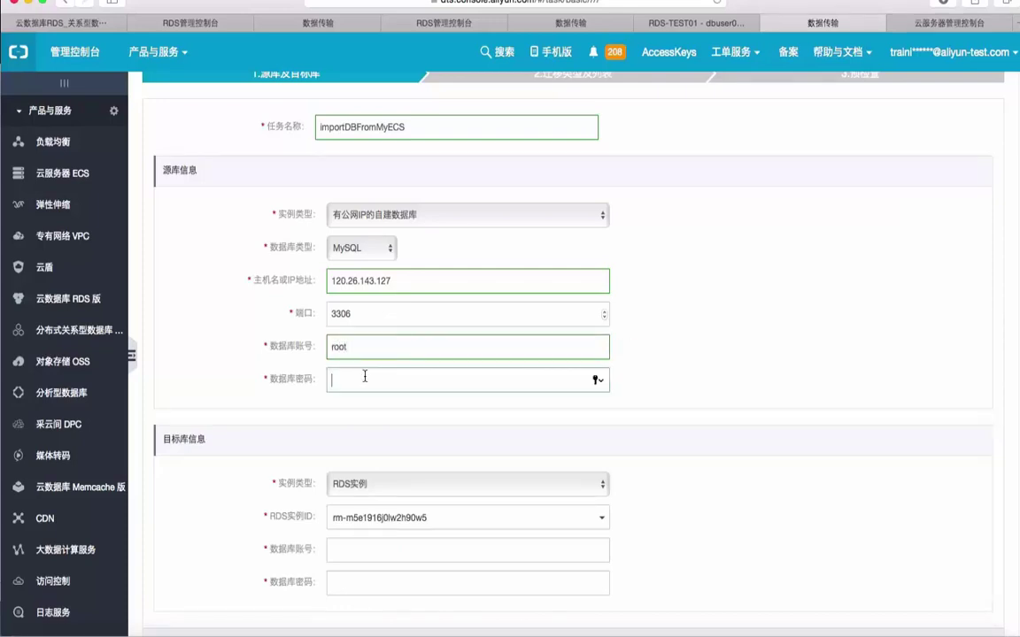
text(••••••)
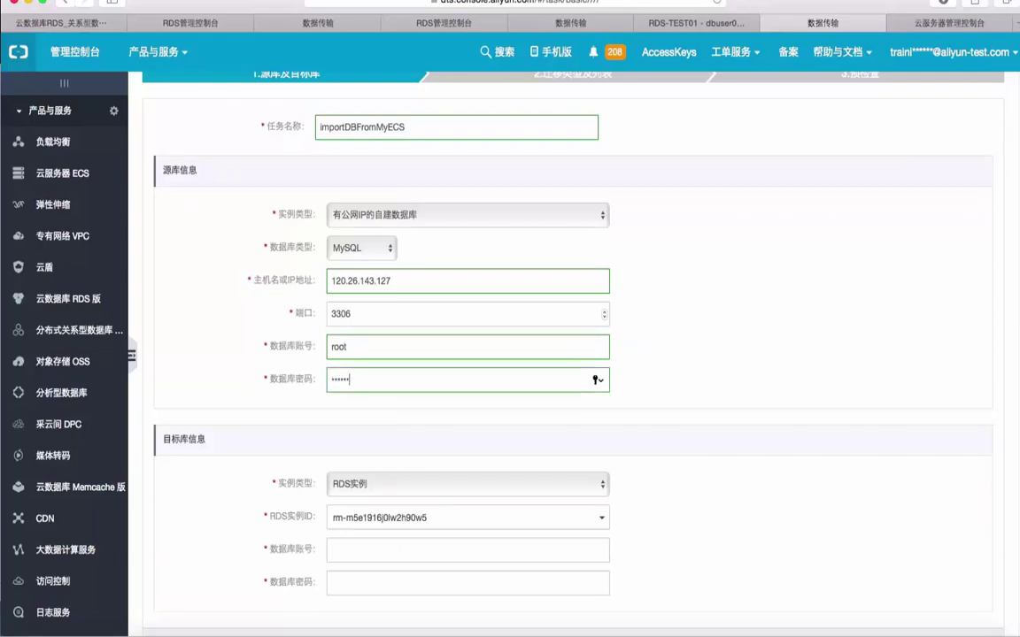
scroll(626, 430, down, 2)
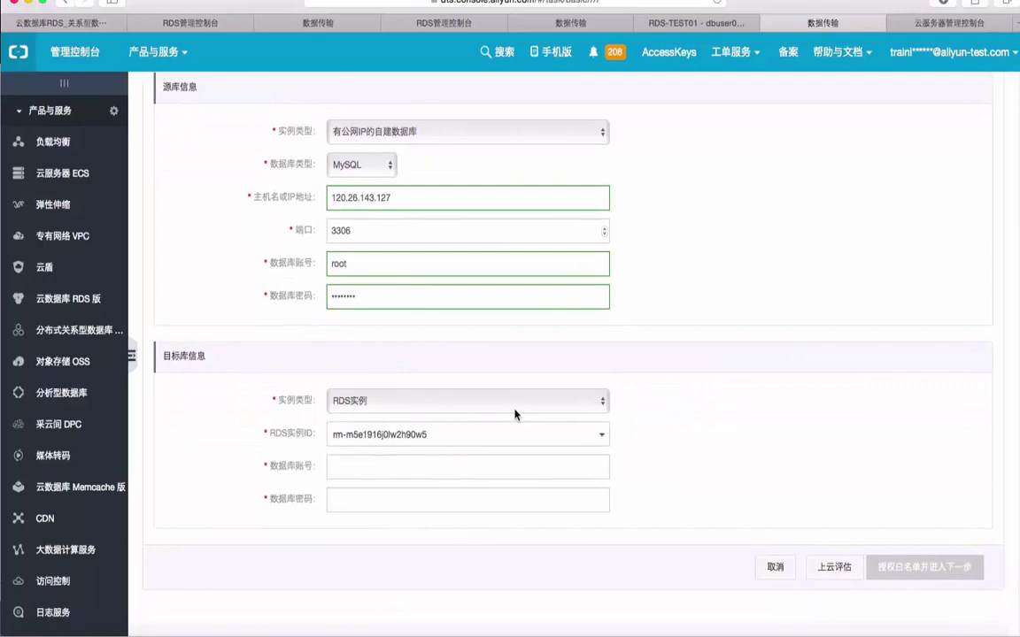
Set the target to an RDS instance, choosing RDS-TEST01.
click(560, 400)
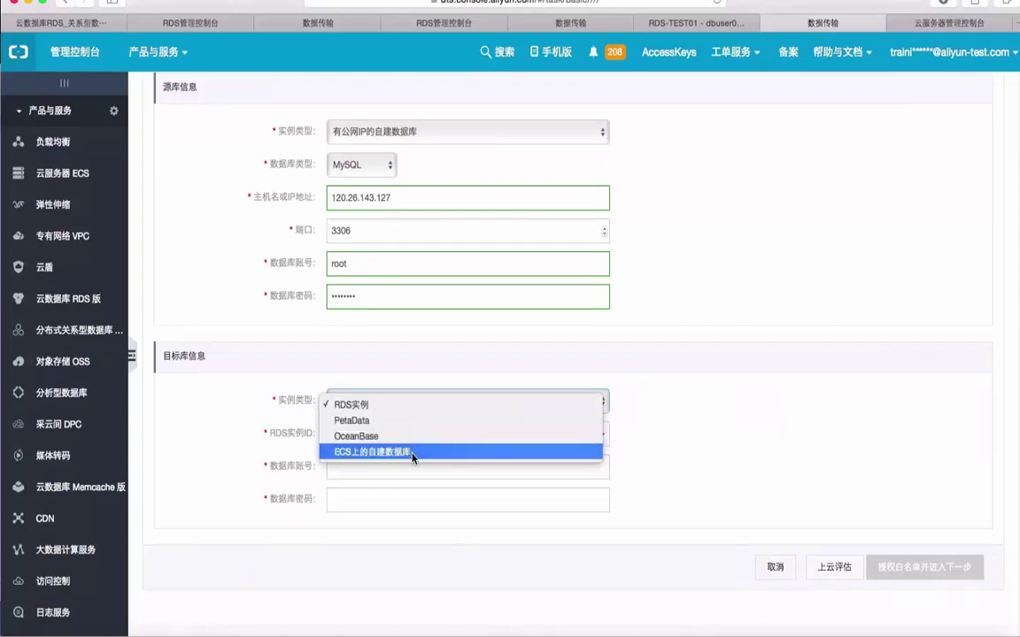
click(667, 462)
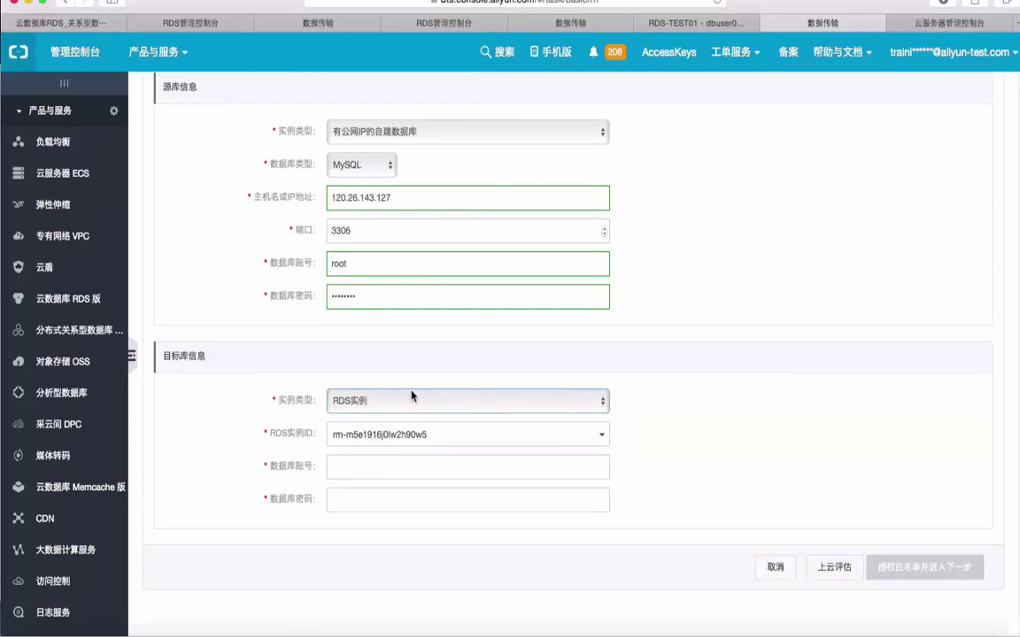
click(485, 434)
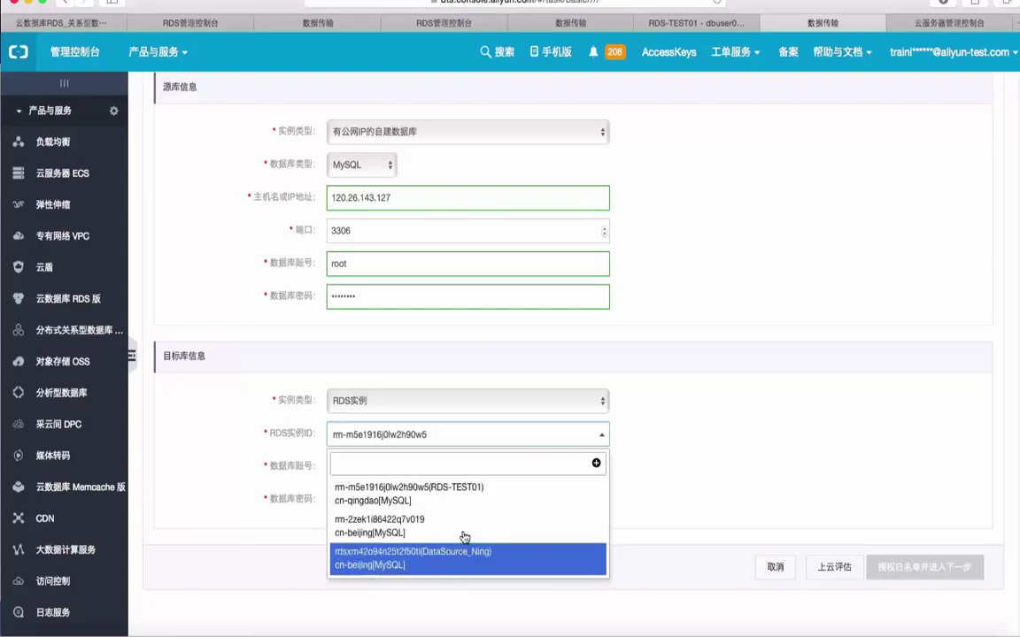
click(465, 493)
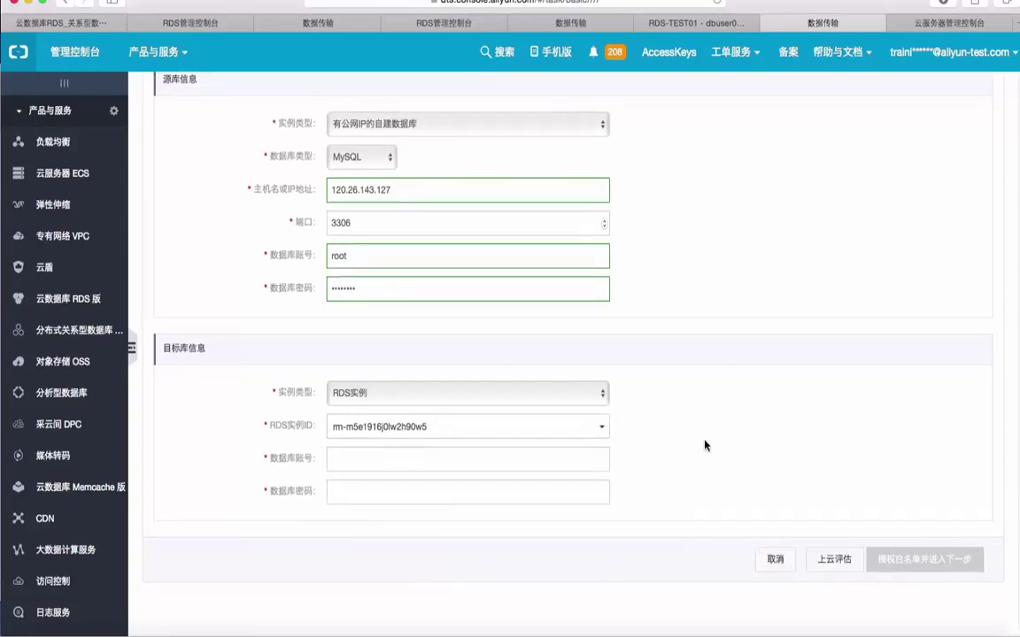
Enter target account dbuser001 and its password, then whitelist DTS and proceed to step 2.
click(531, 472)
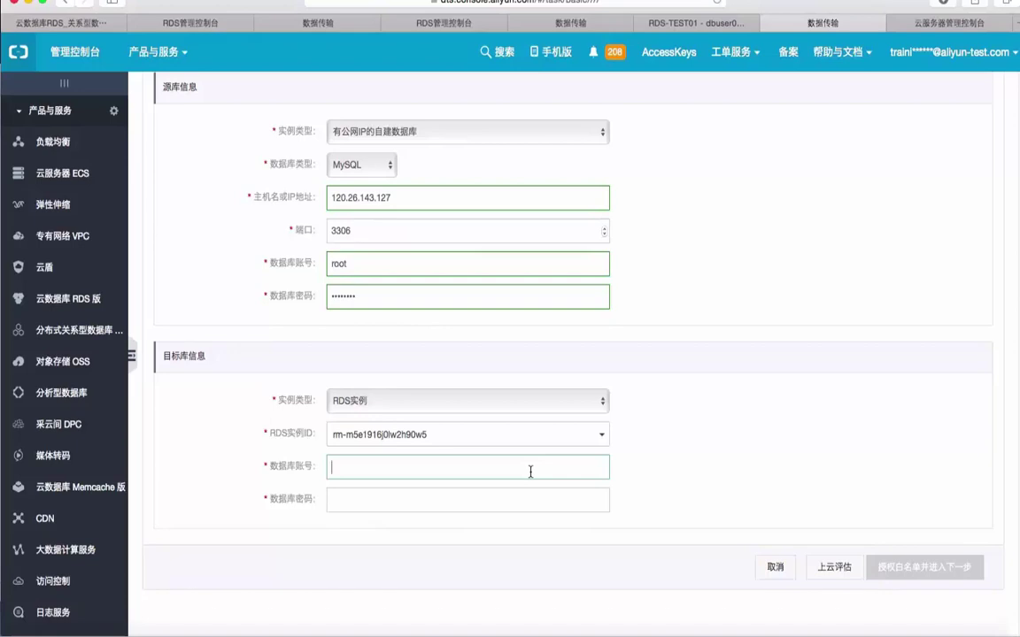
text(dbuser001)
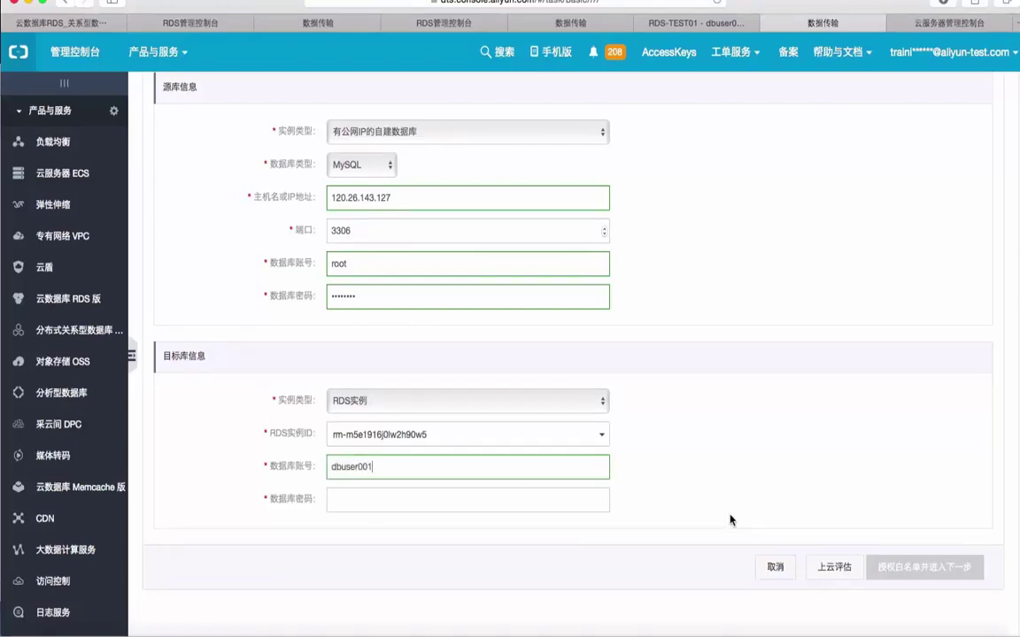
click(456, 498)
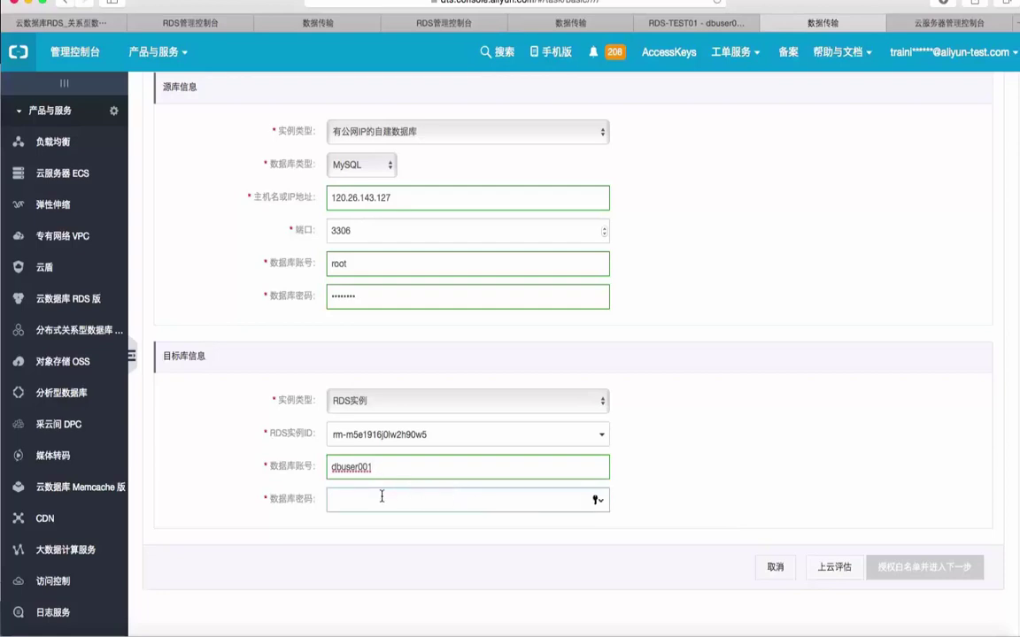
text(1)
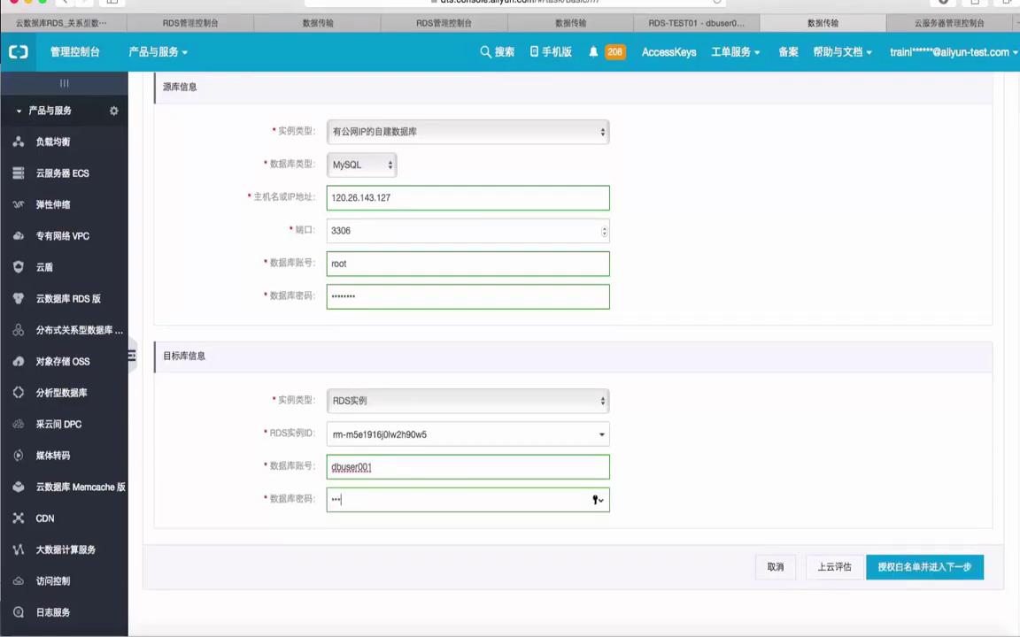
text(1)
click(709, 466)
scroll(708, 466, up, 3)
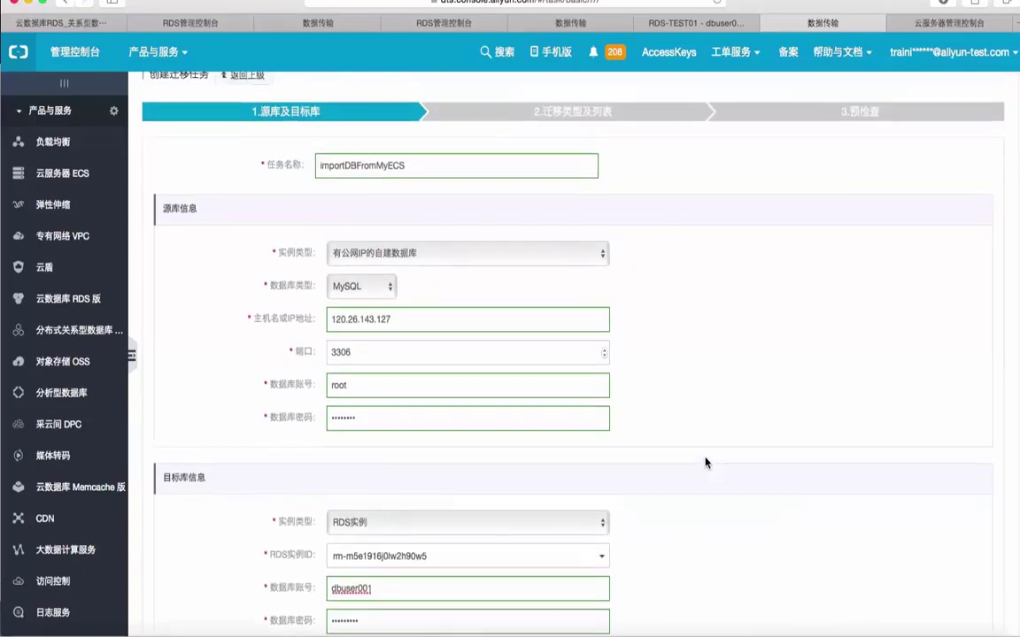
scroll(706, 462, down, 3)
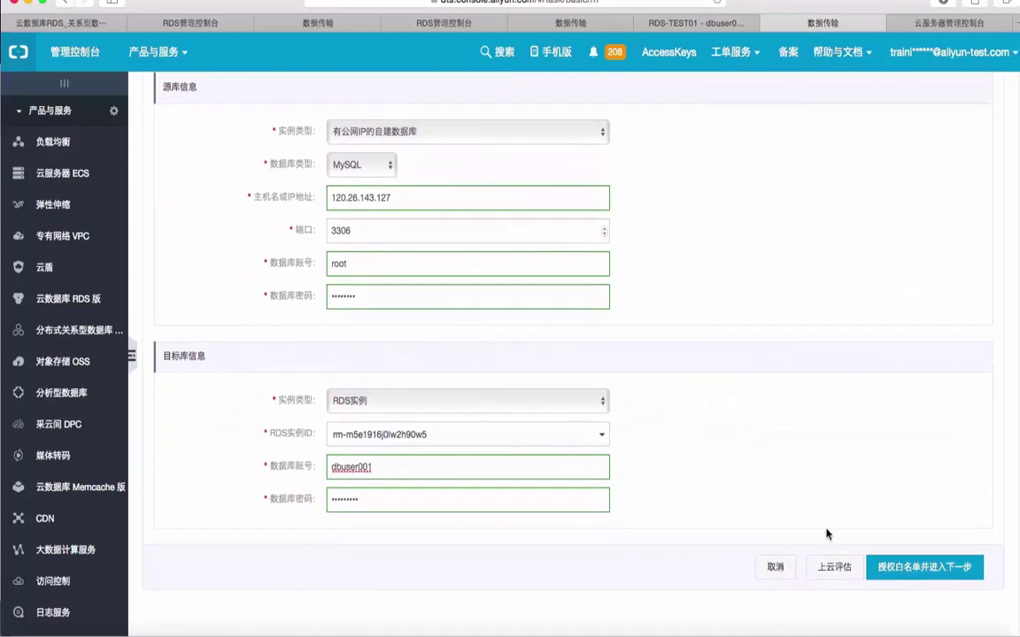
click(909, 570)
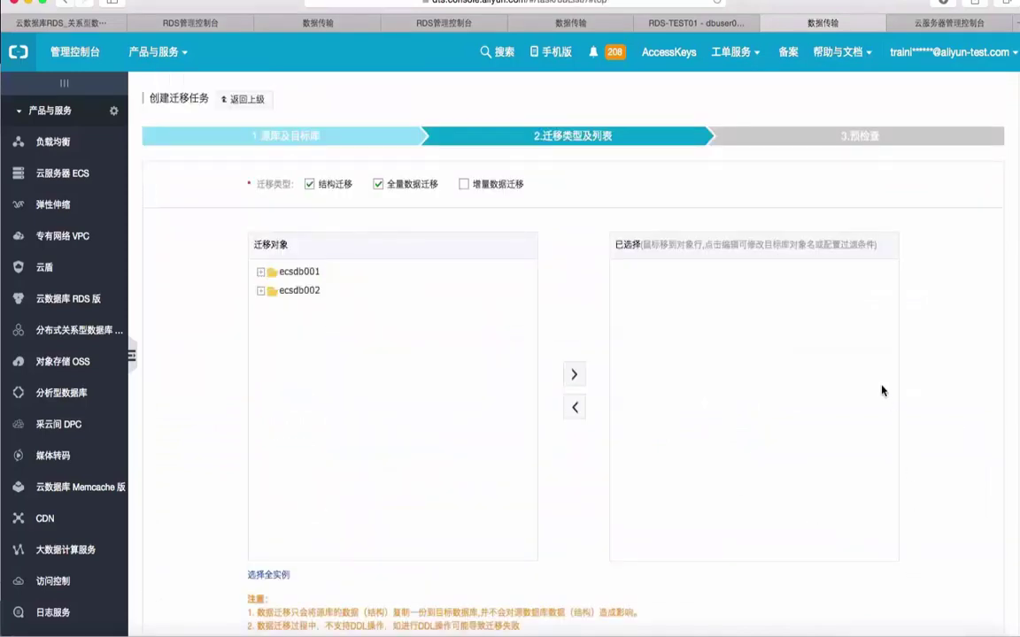
Expand ecsdb002 > Tables in the source object tree, briefly checking jobhist in Sequel Pro.
scroll(882, 390, down, 2)
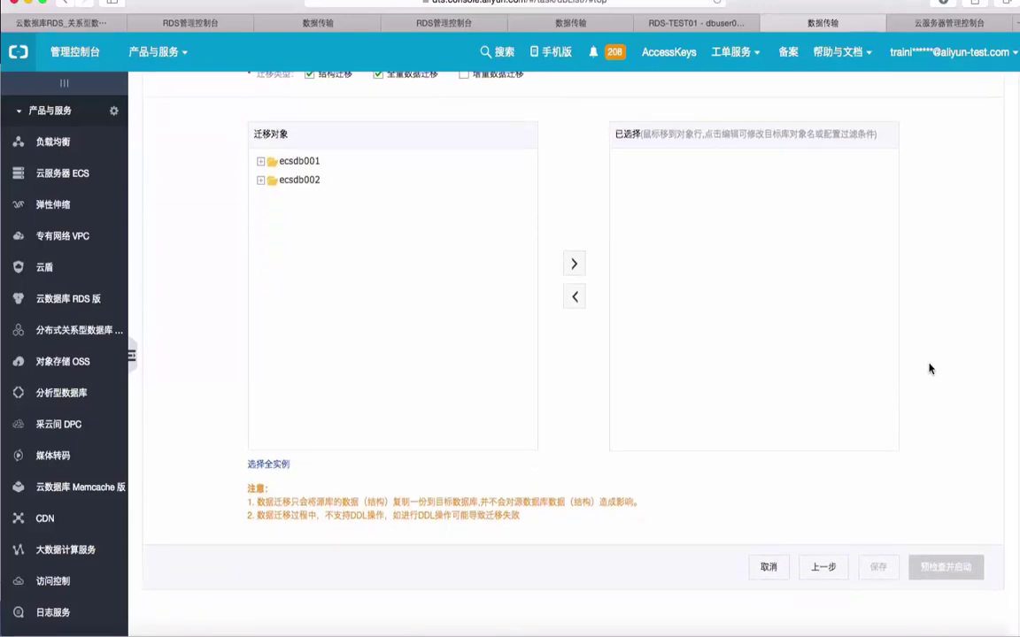
scroll(929, 368, up, 2)
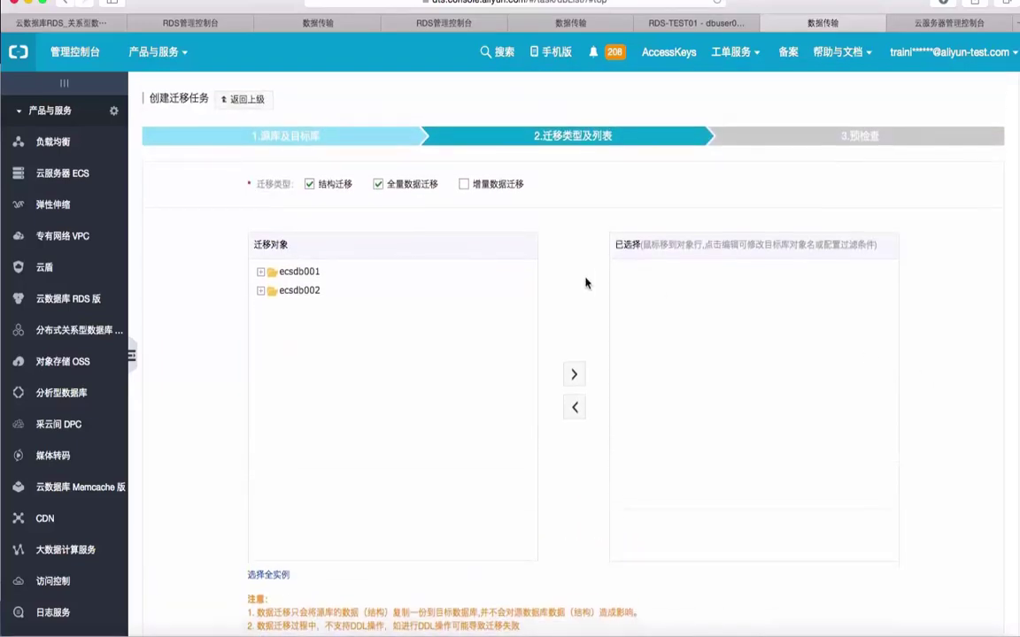
click(261, 292)
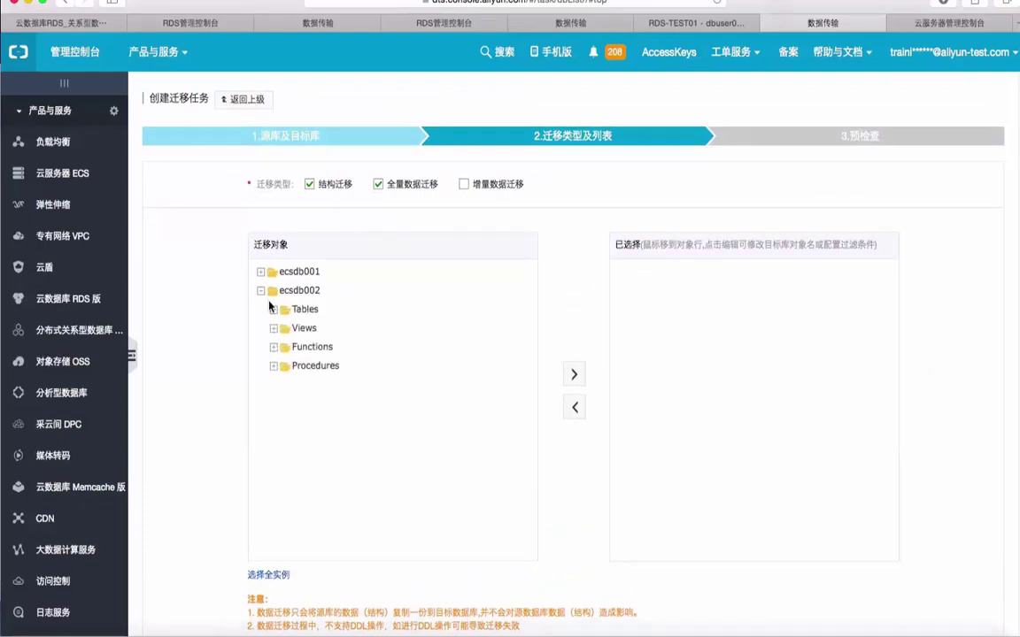
click(273, 310)
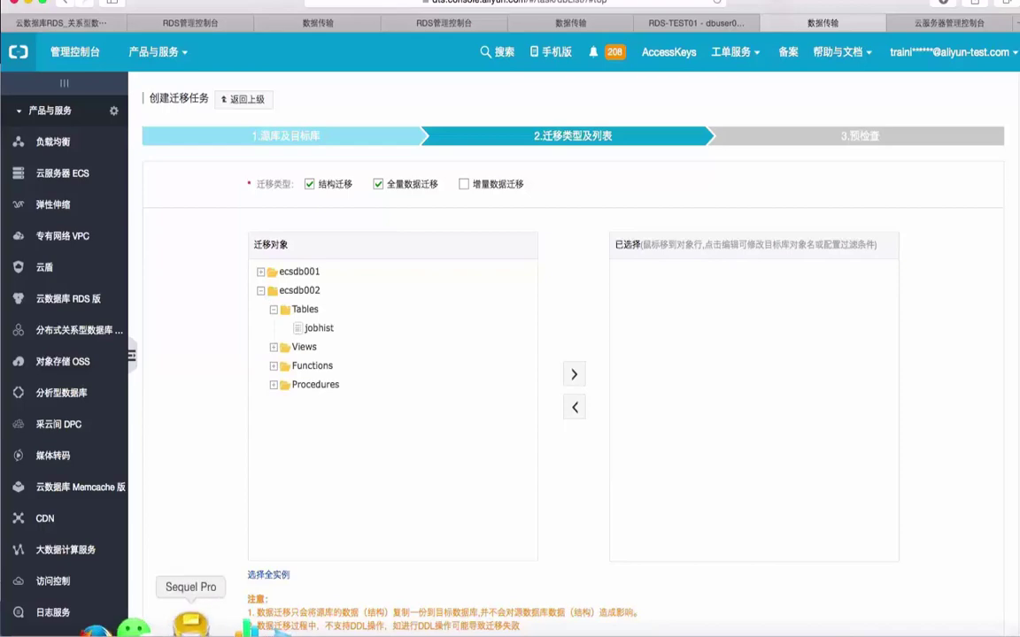
click(193, 628)
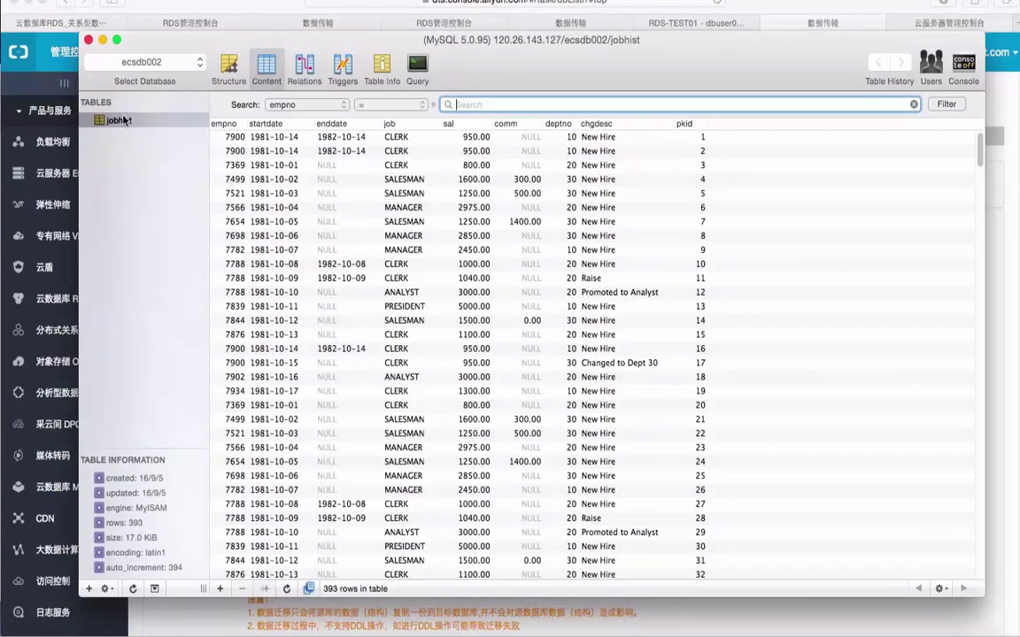
mouse_move(75, 633)
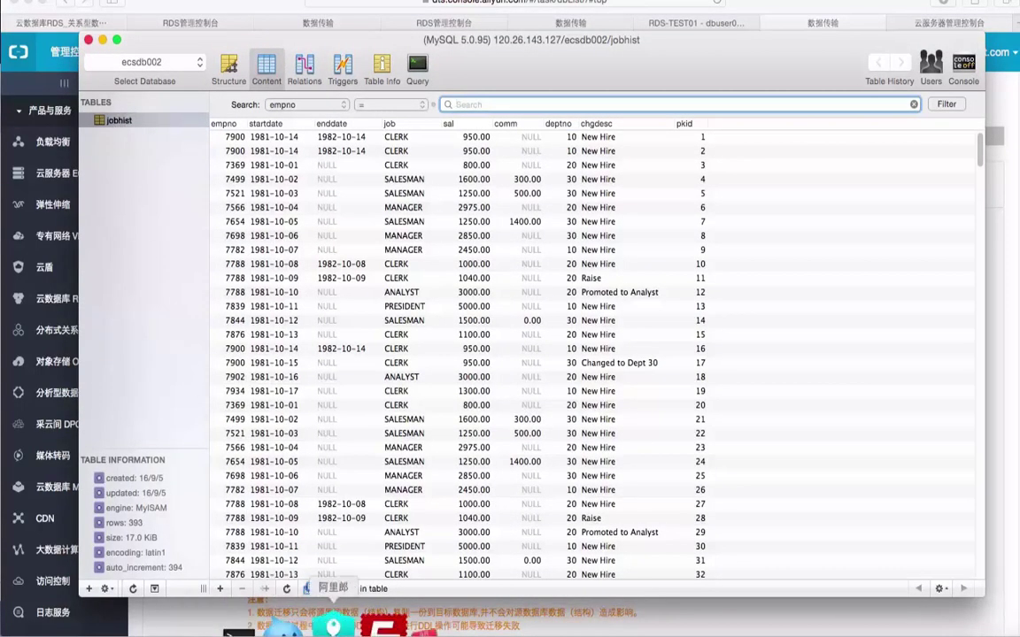
click(130, 630)
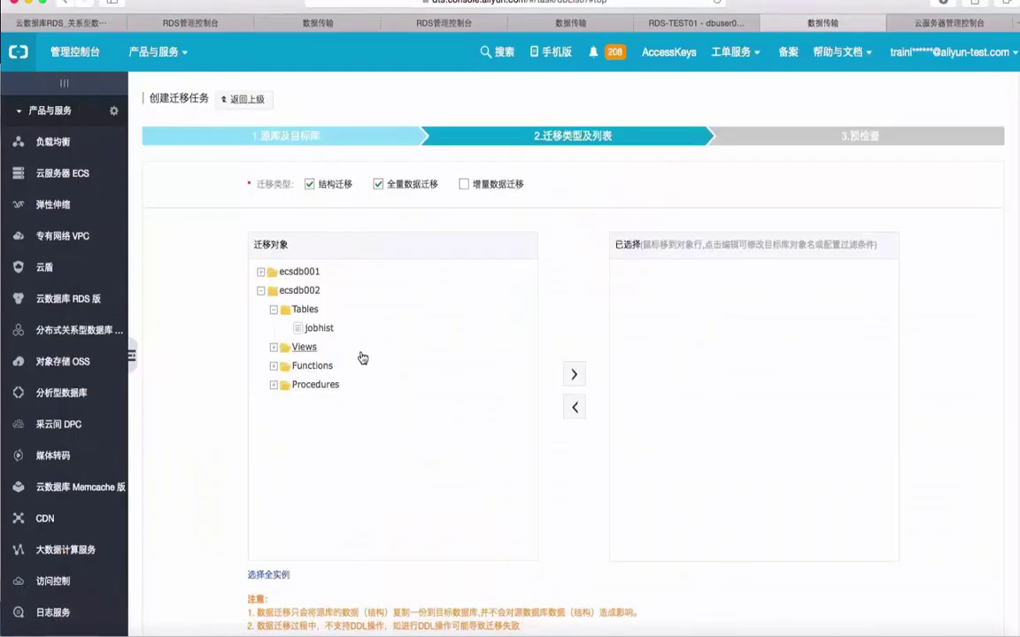
Move the jobhist table into the 已选择 list as the migration object.
click(319, 331)
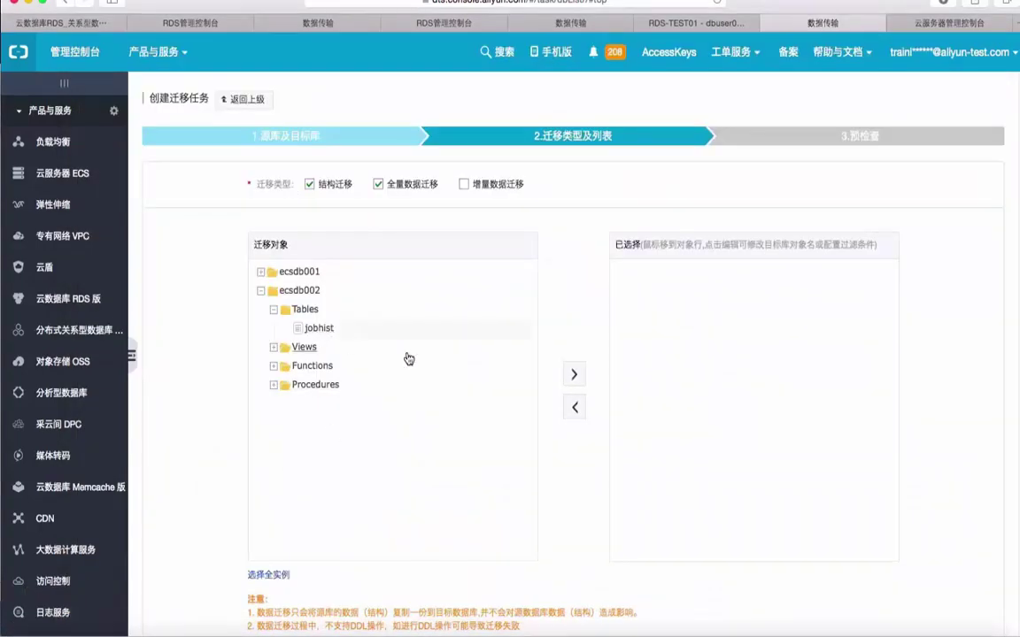
click(573, 375)
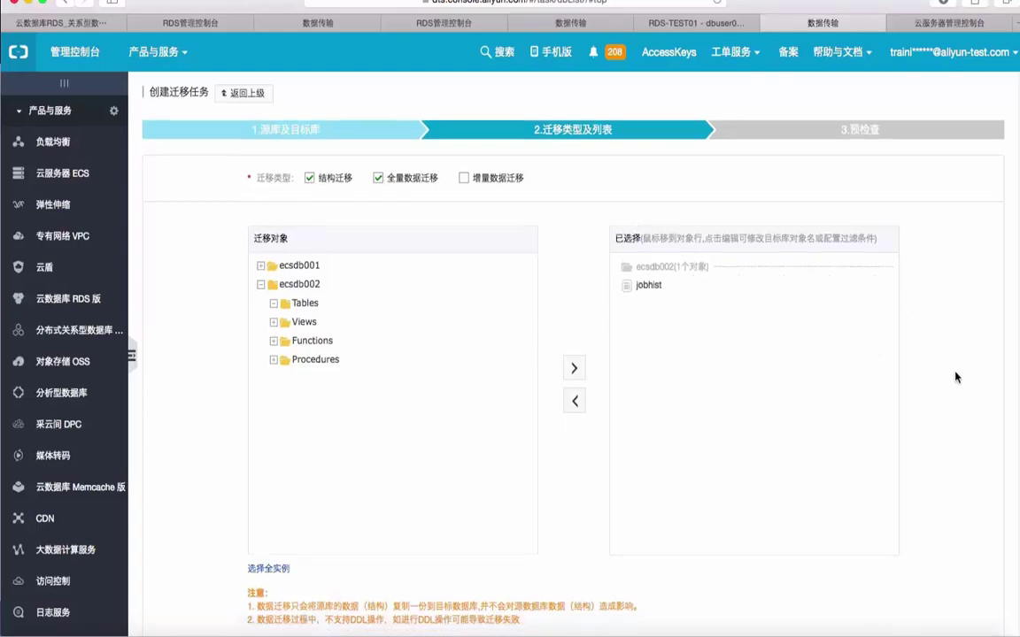
scroll(954, 311, down, 3)
scroll(956, 377, up, 3)
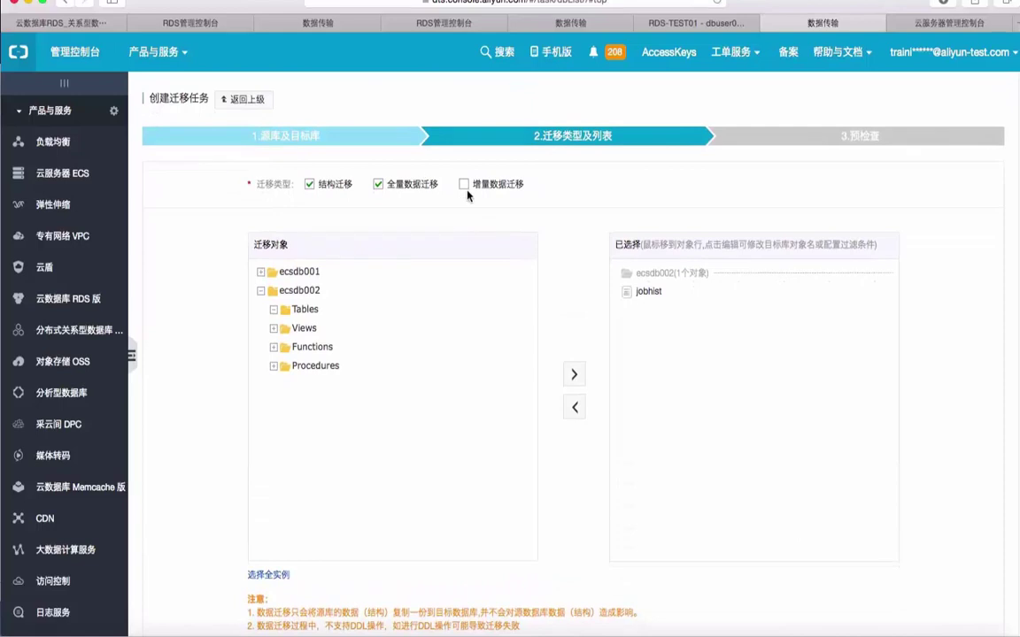
mouse_move(469, 192)
scroll(952, 407, down, 3)
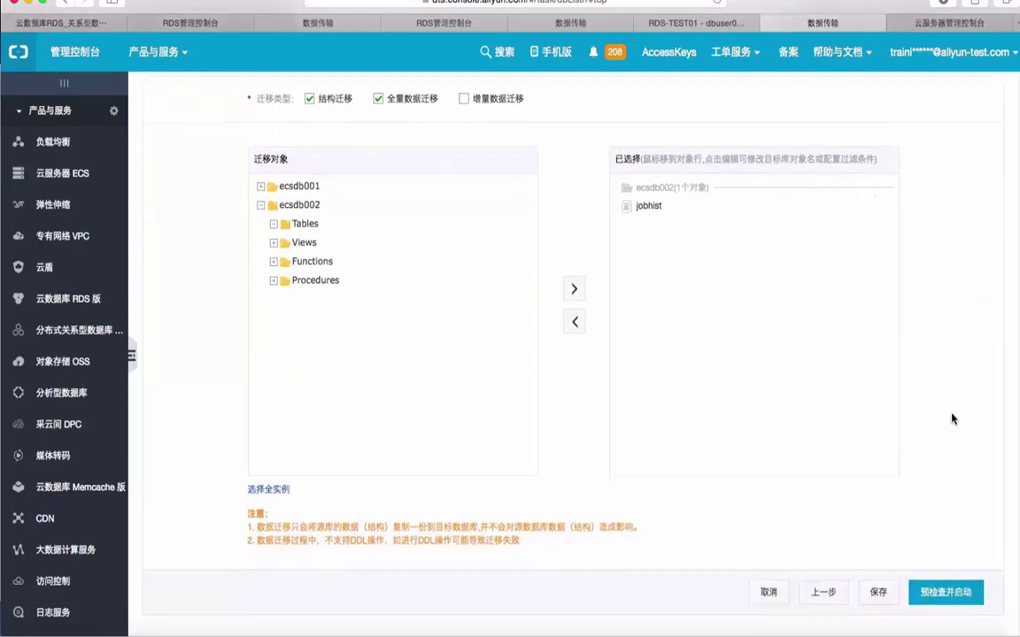
scroll(953, 419, up, 3)
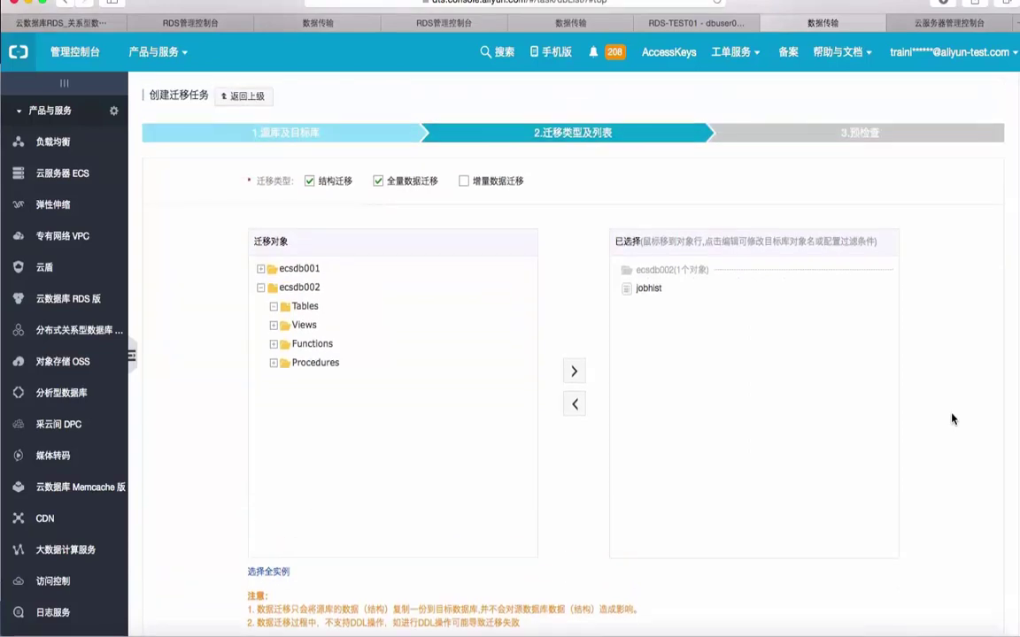
scroll(952, 419, down, 2)
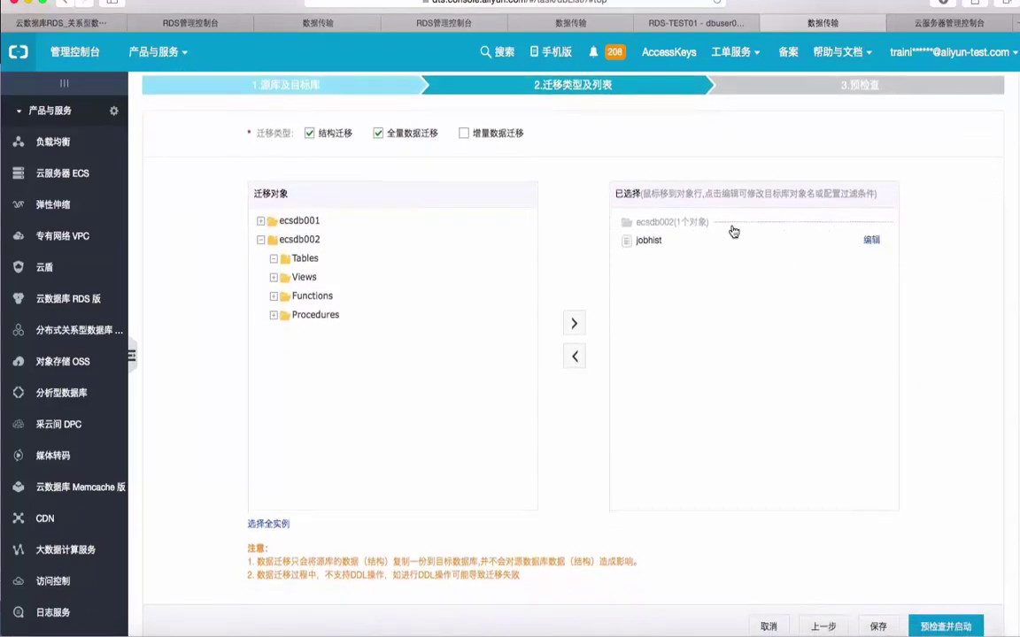
Edit ecsdb002 in the selected list so its target database name becomes MyImportedDB.
click(876, 223)
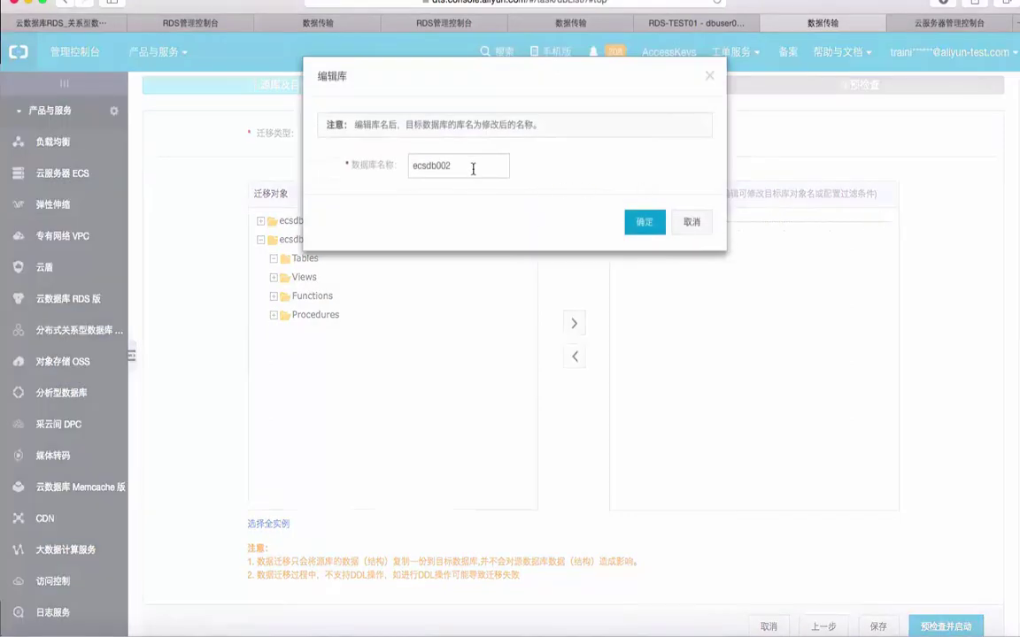
click(650, 222)
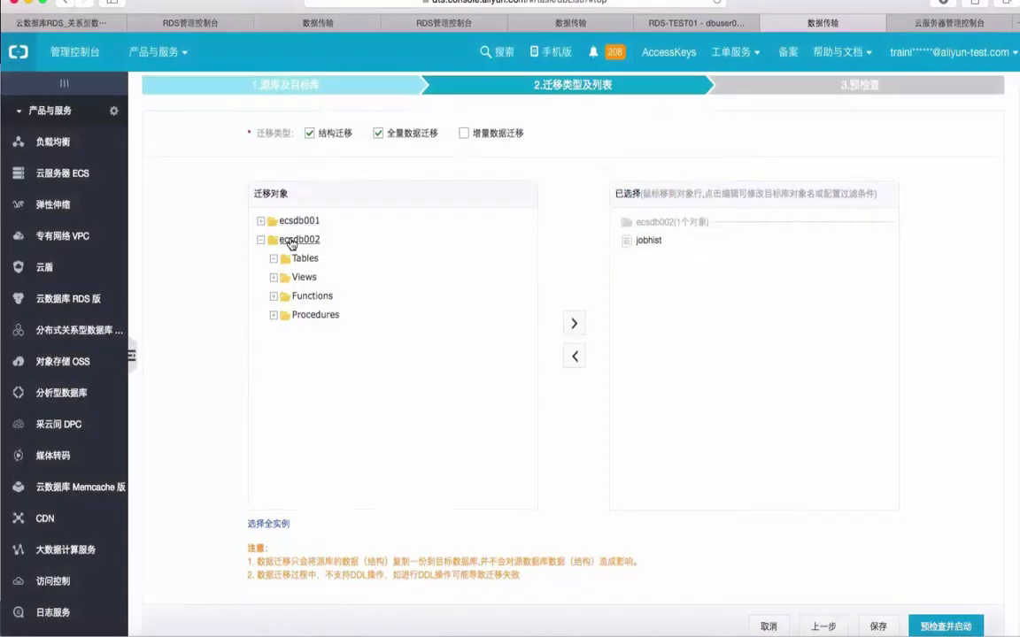
mouse_move(808, 223)
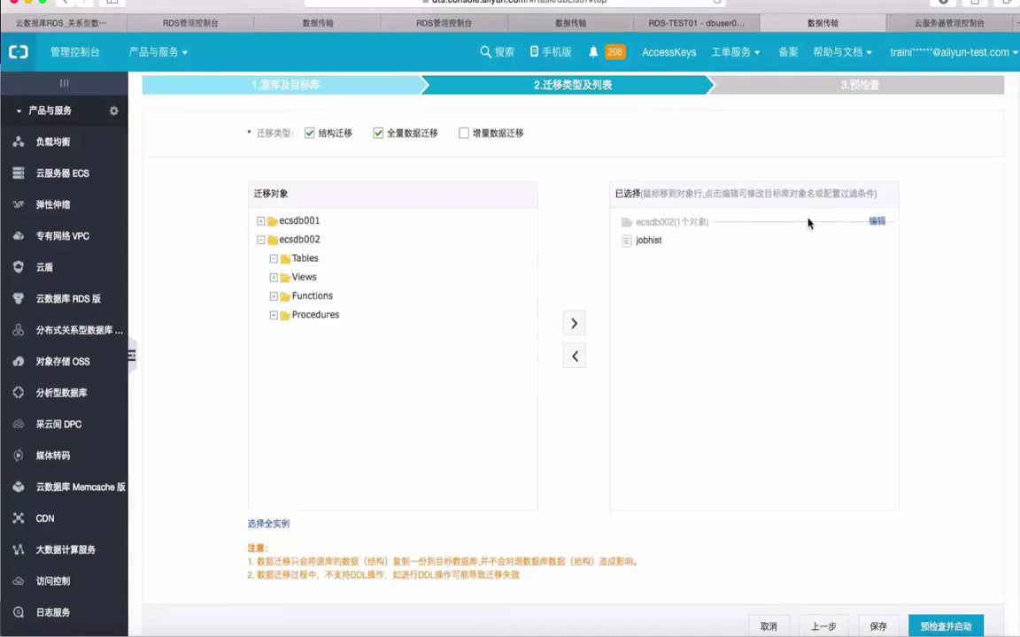
click(879, 222)
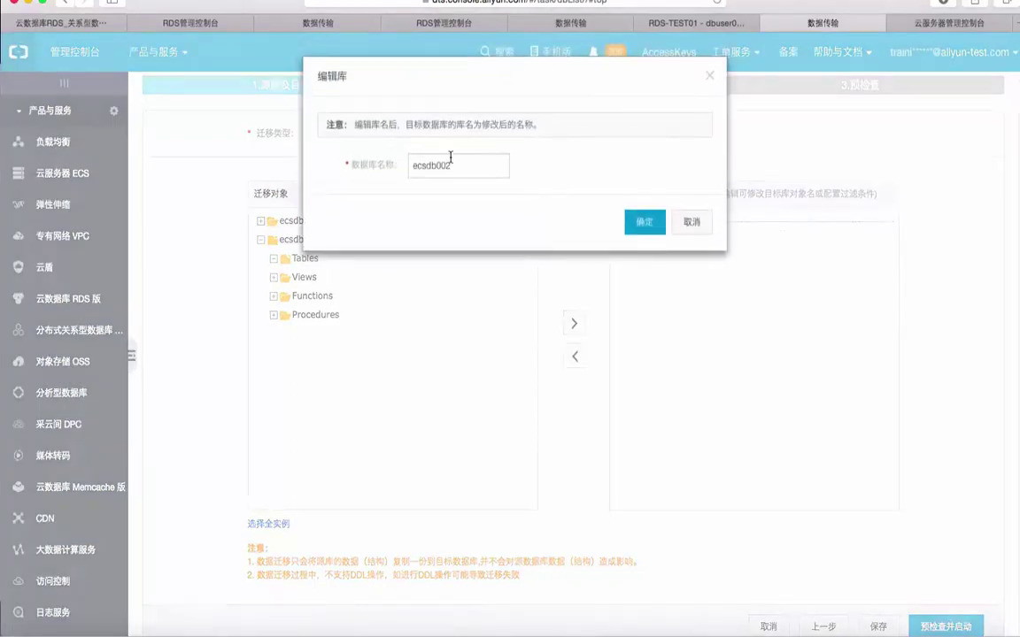
key(BackSpace)
key(BackSpace)
key(BackSpace)
key(BackSpace)
key(BackSpace)
key(BackSpace)
key(BackSpace)
key(BackSpace)
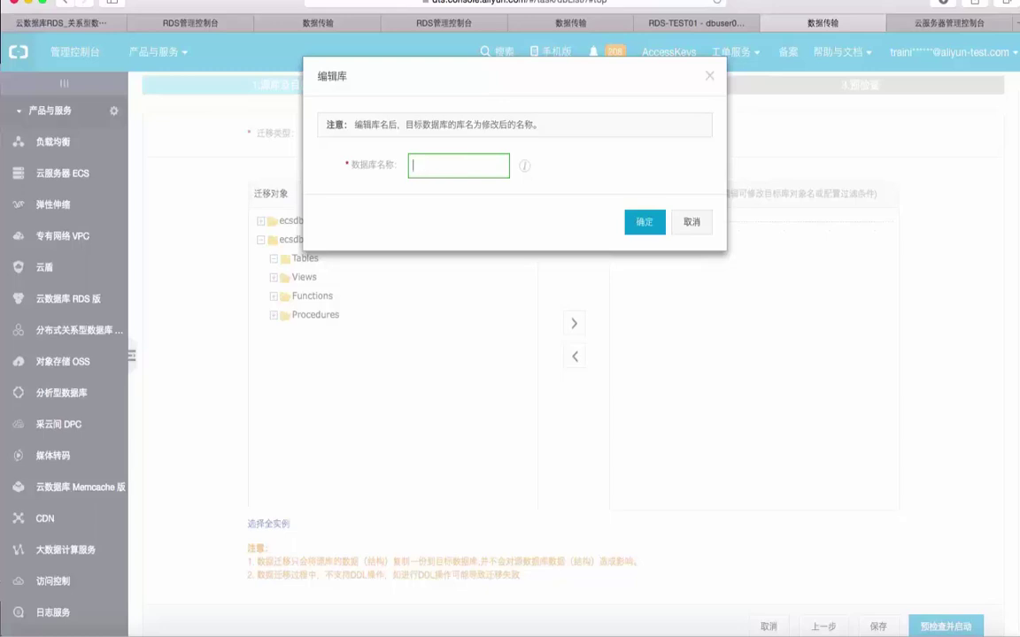
text(MyImportedDB)
click(645, 221)
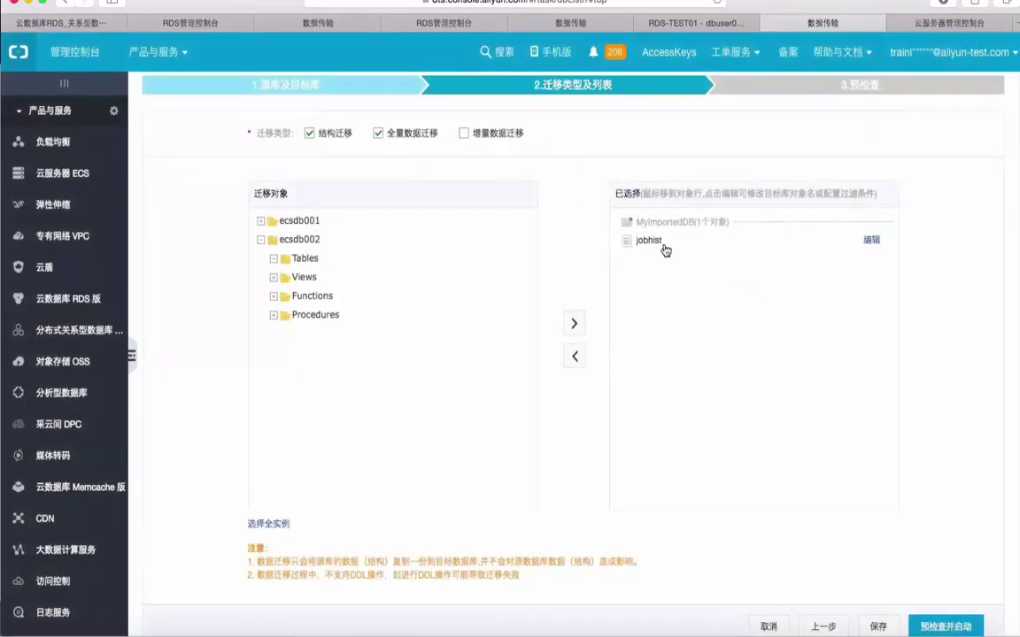
scroll(956, 443, down, 2)
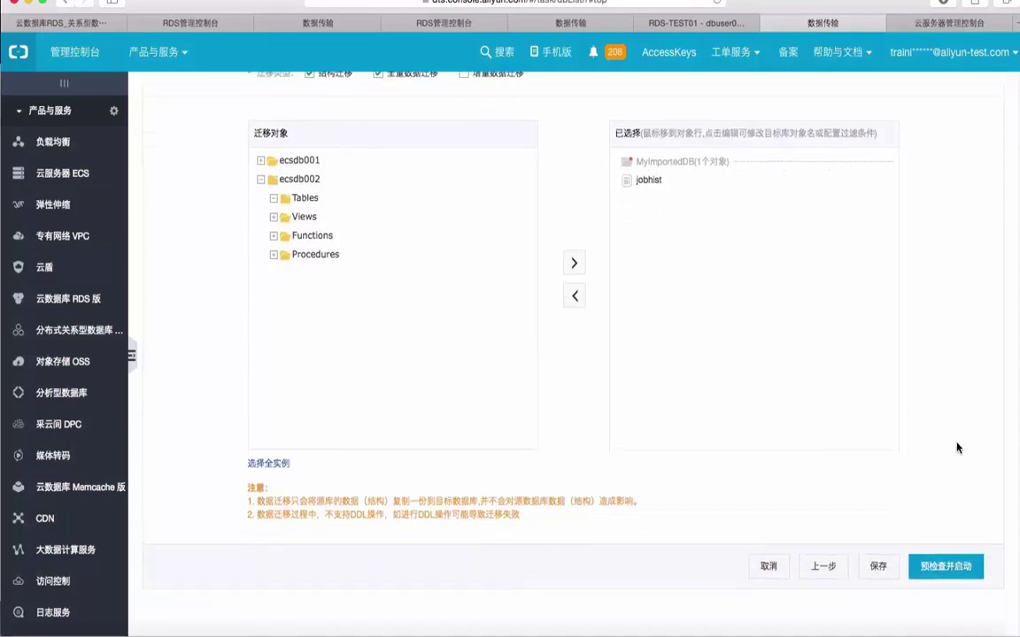
Run the pre-check and read the database availability failure reason naming ecsdb002.
click(945, 567)
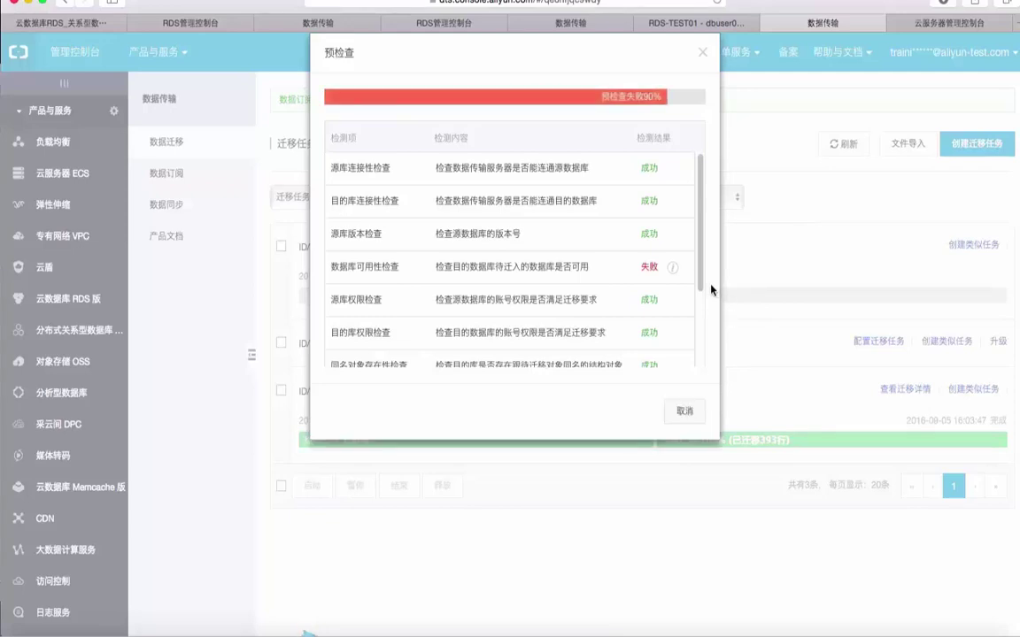
scroll(702, 278, down, 3)
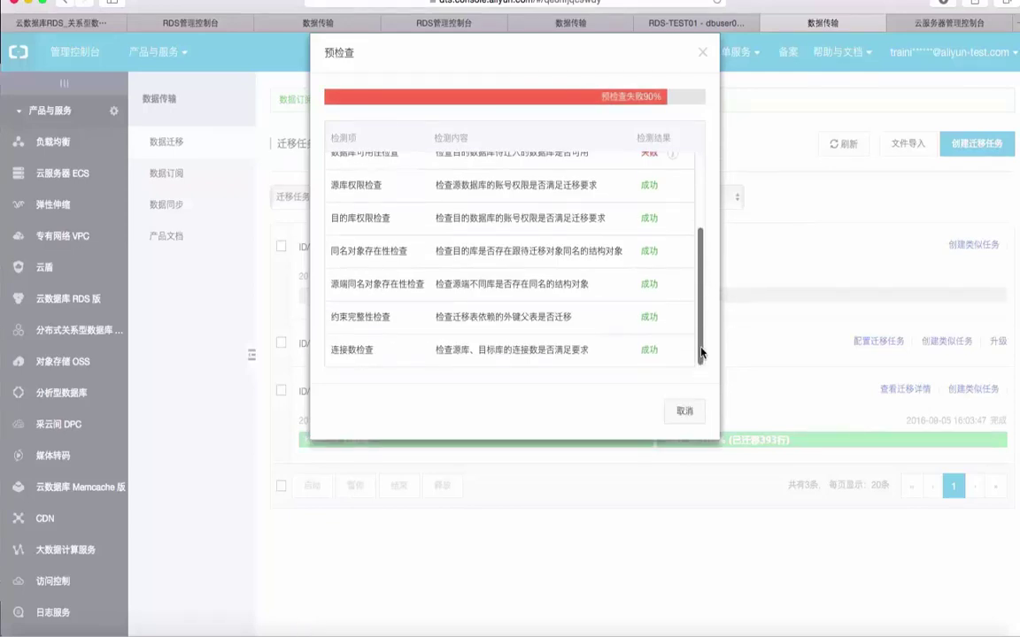
scroll(699, 266, up, 3)
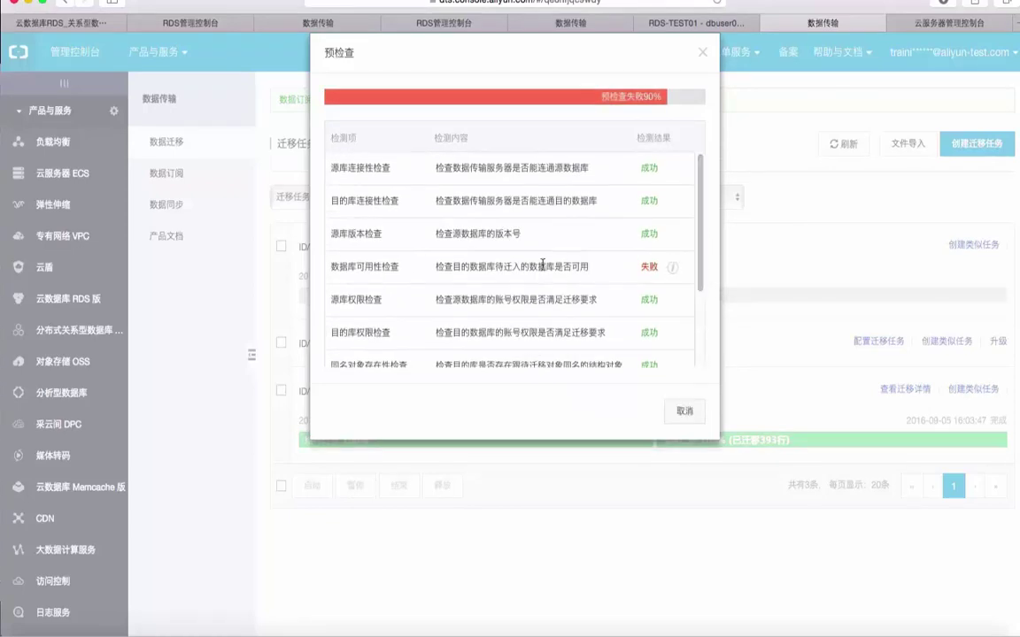
click(673, 268)
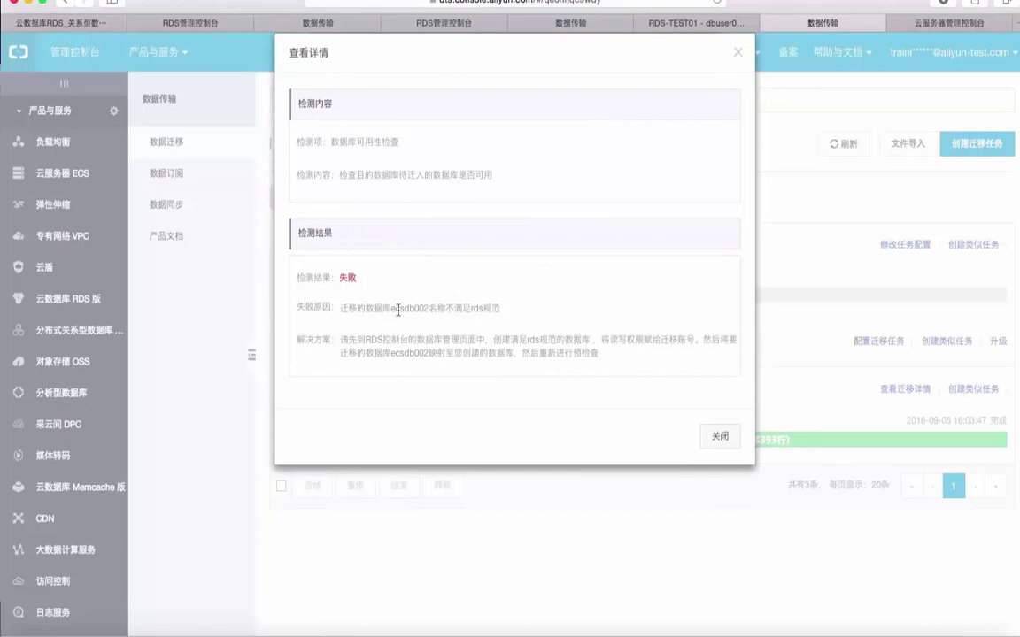
drag(391, 308, 505, 310)
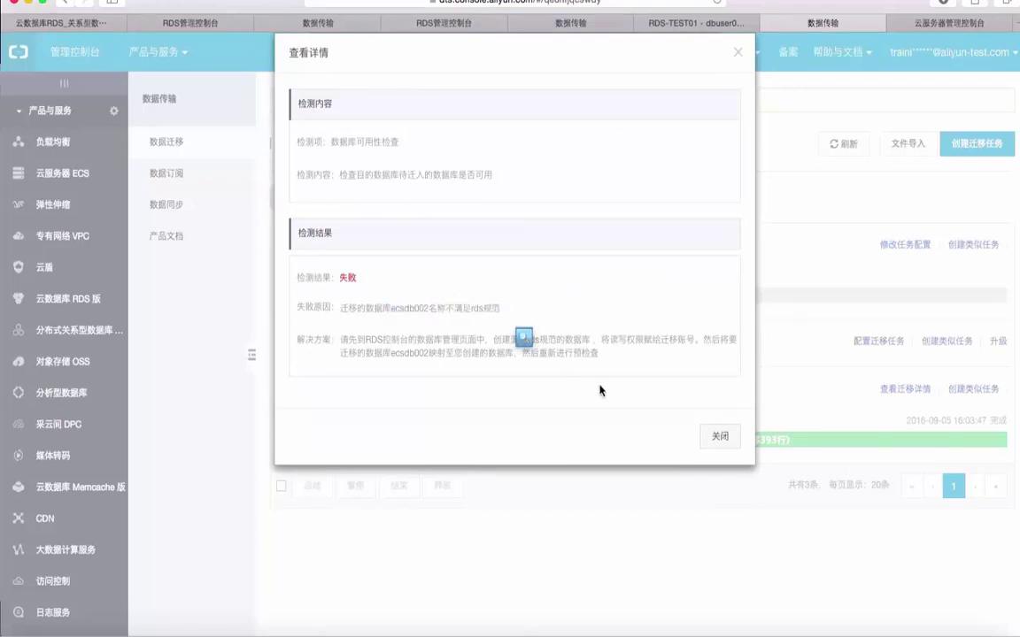
Close the failure details and the pre-check results to return to the task list.
click(720, 435)
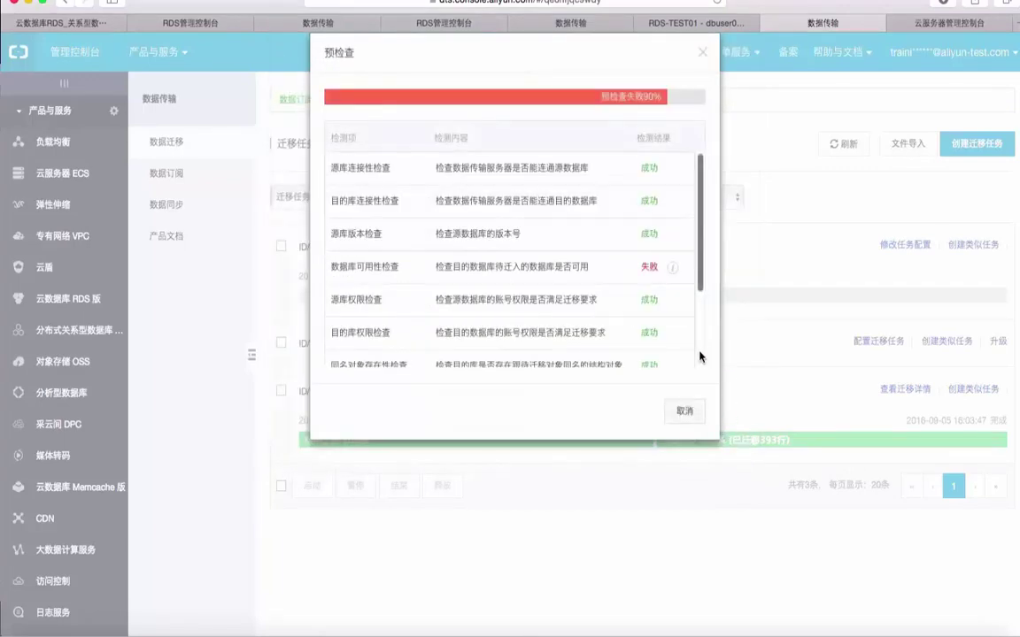
scroll(700, 214, down, 5)
scroll(700, 213, up, 5)
scroll(700, 213, down, 5)
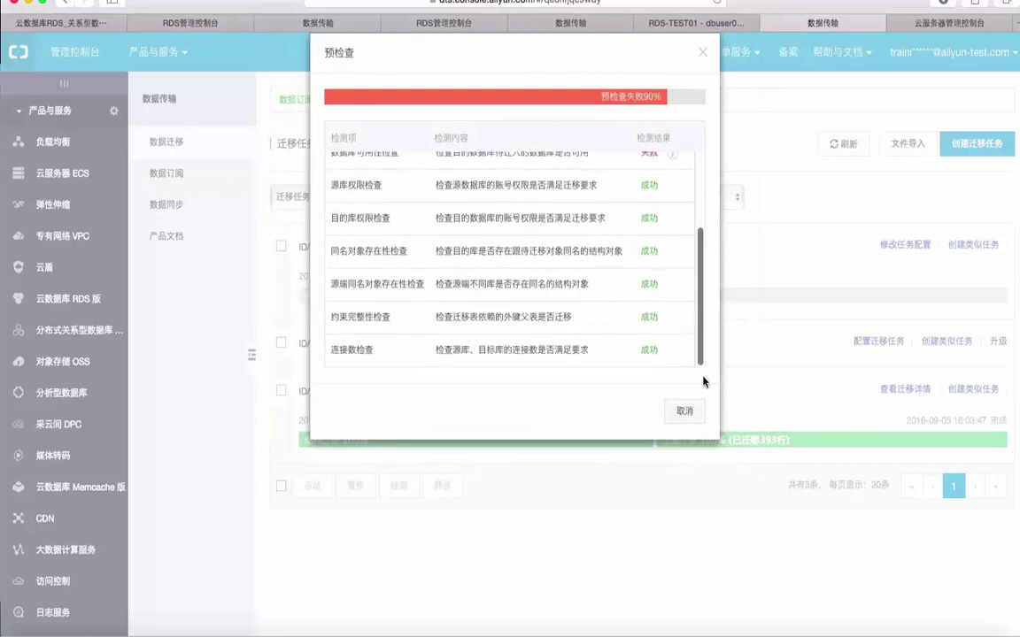
click(686, 411)
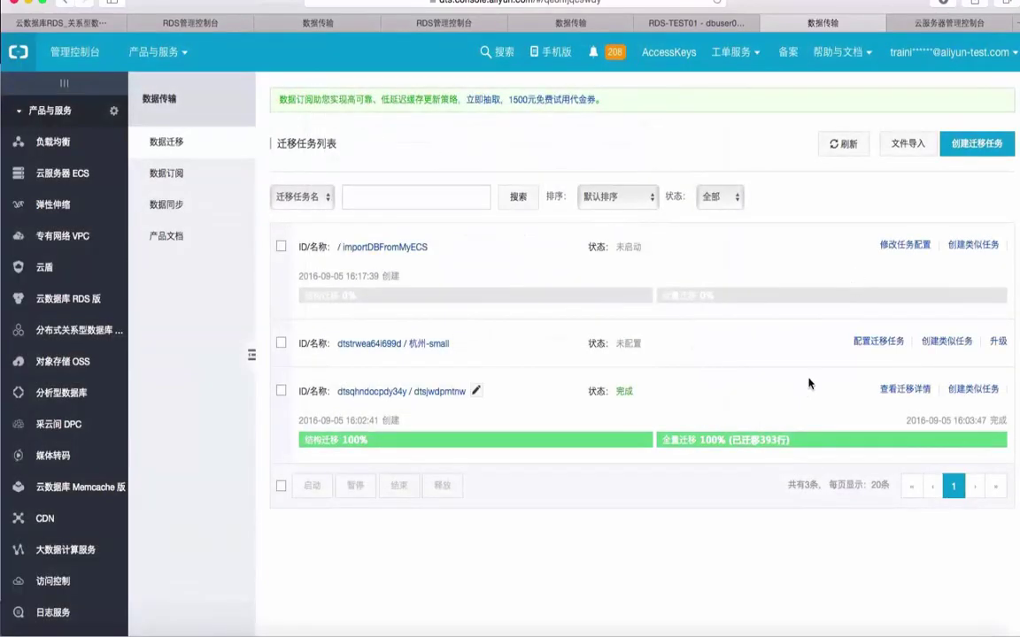
click(890, 343)
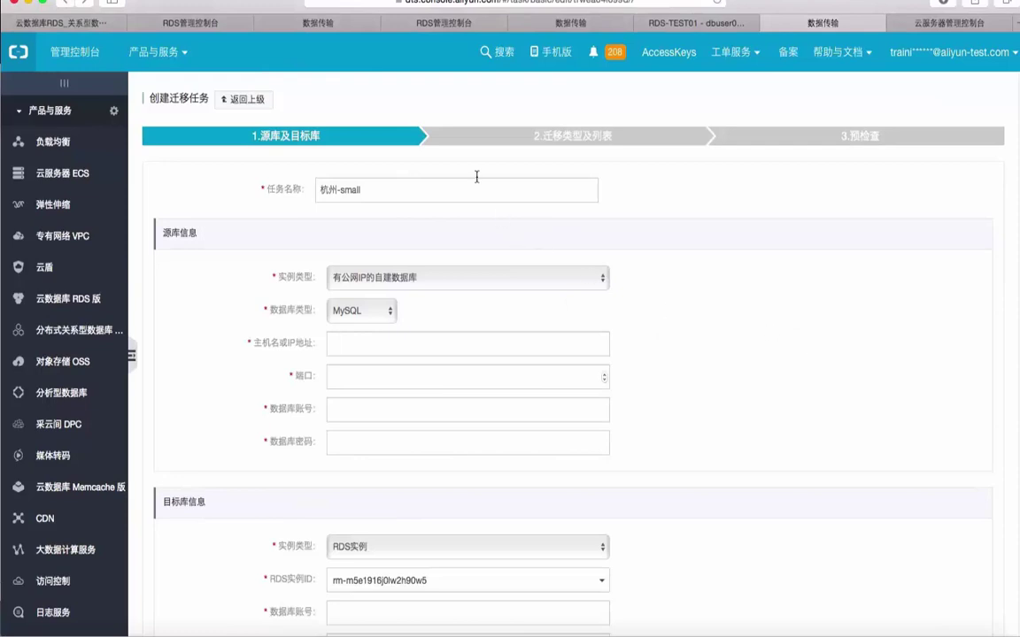
click(239, 98)
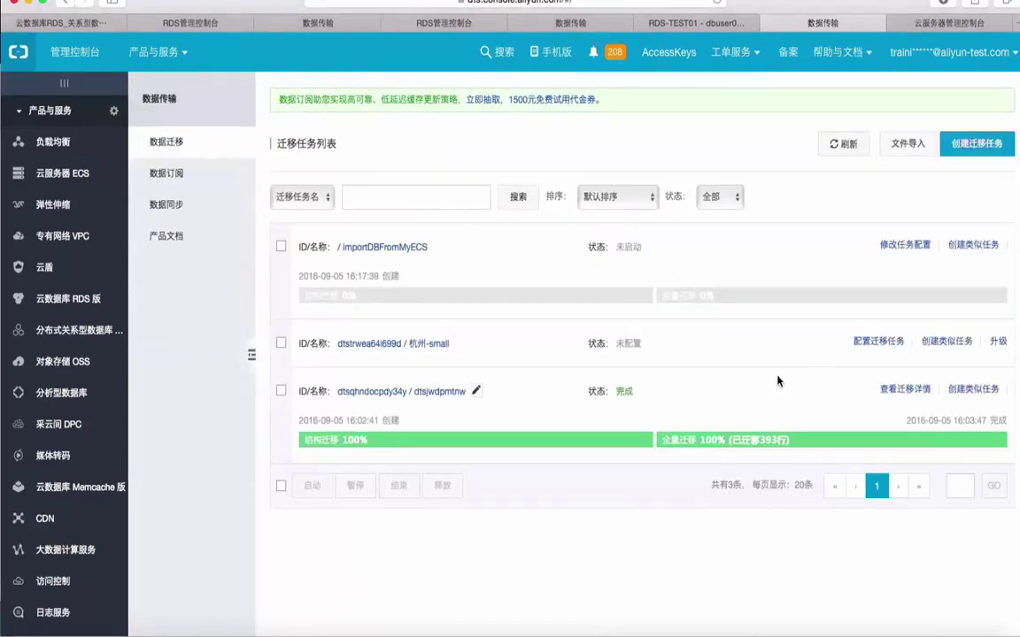
click(439, 250)
click(481, 268)
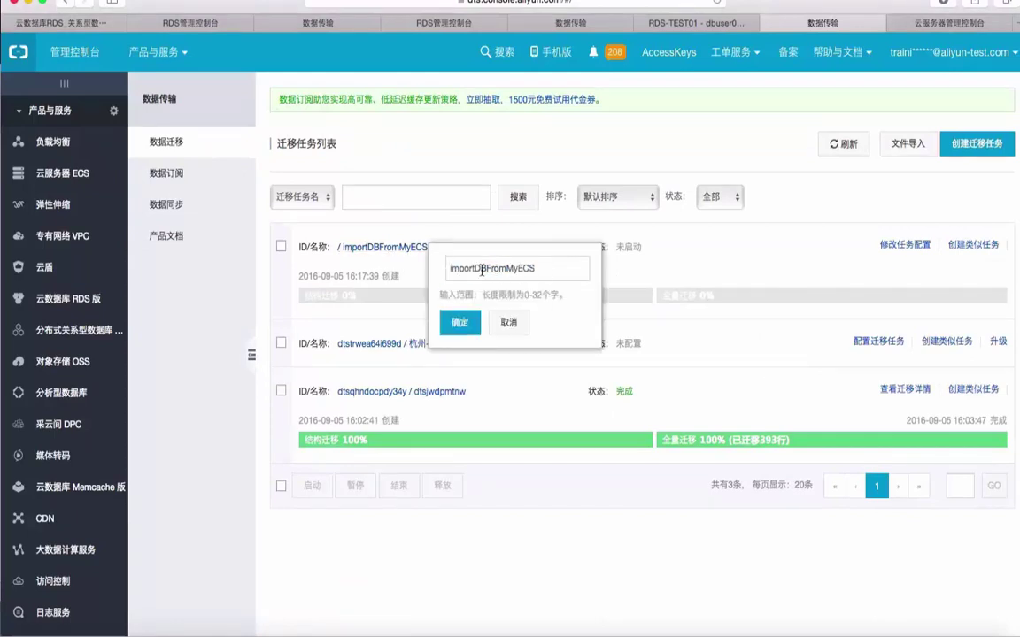
click(571, 217)
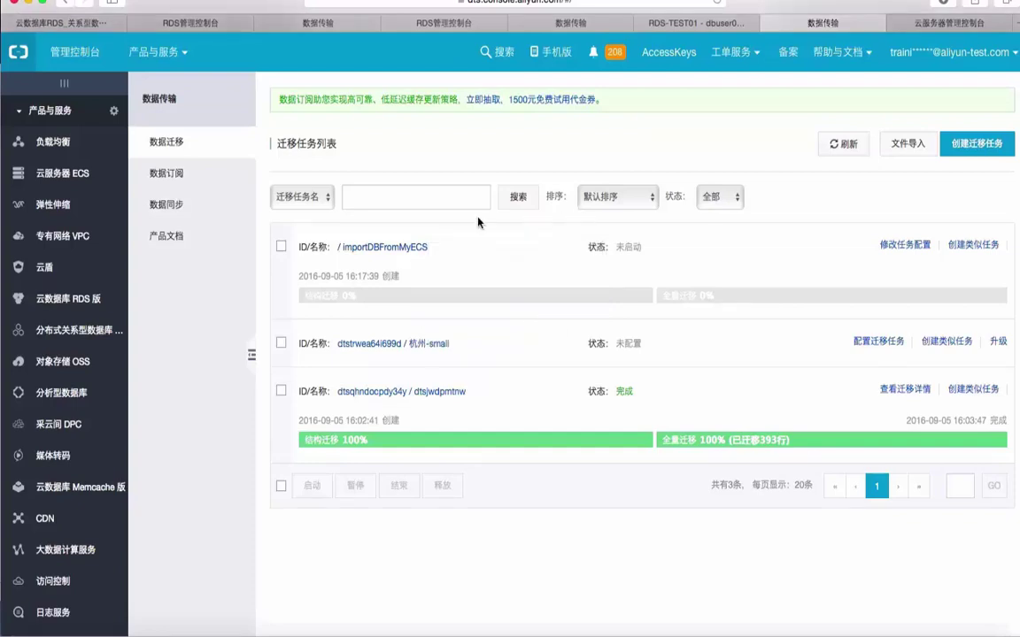
click(437, 249)
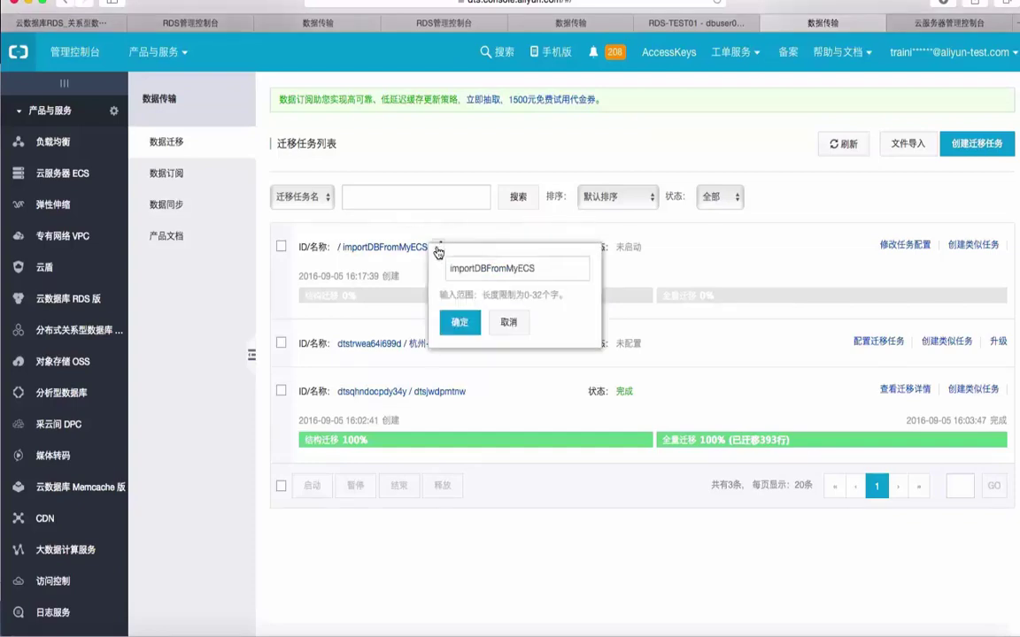
click(481, 269)
key(BackSpace)
key(BackSpace)
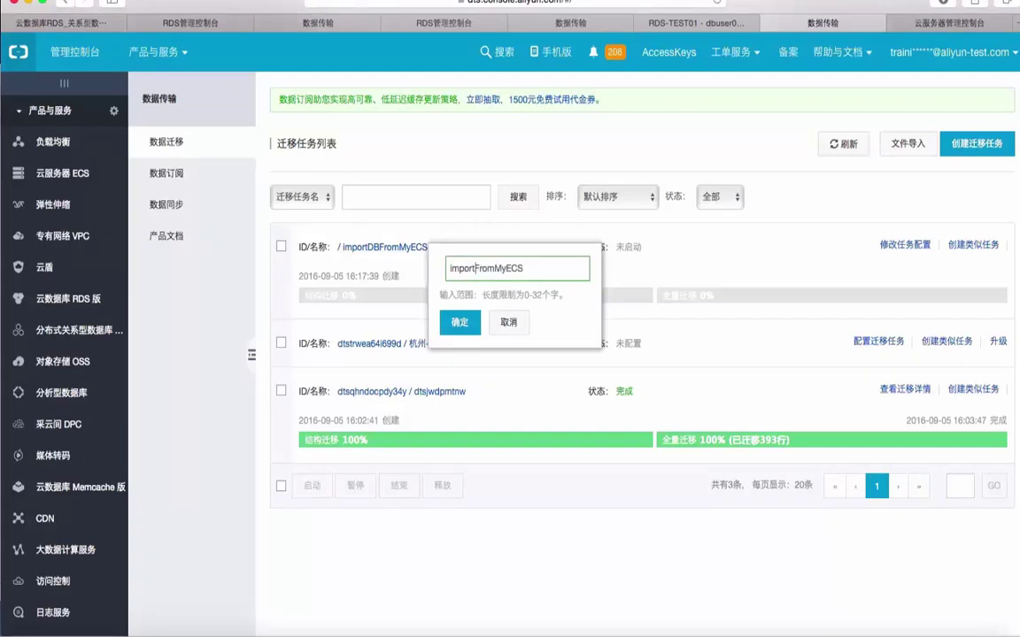
text(db)
key(Delete)
text(f)
key(Return)
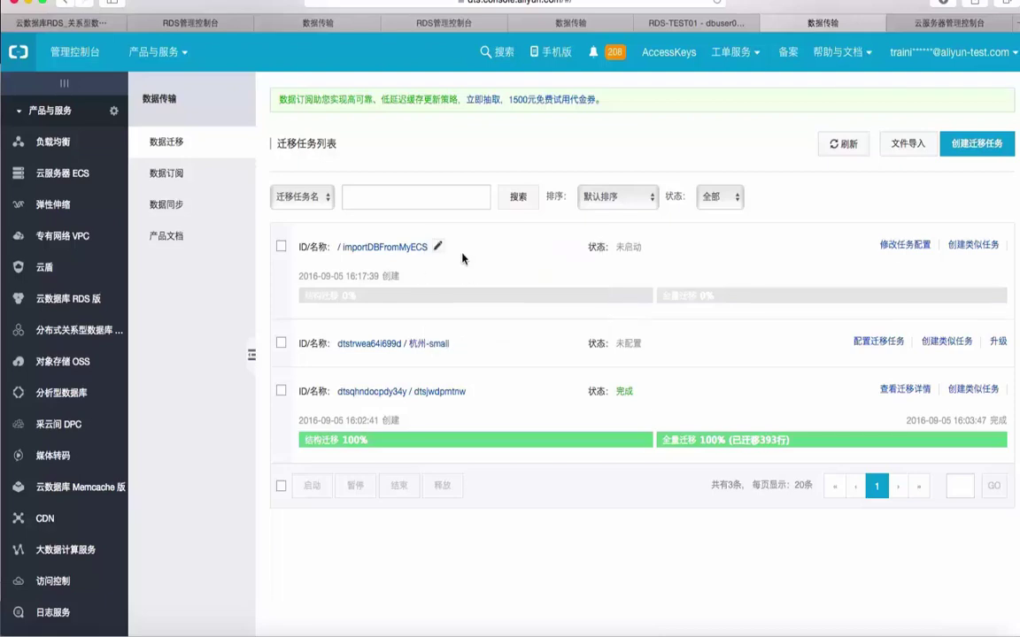
Reopen the importDBFromMyECS task configuration, authorize the whitelist and continue to object selection.
click(902, 245)
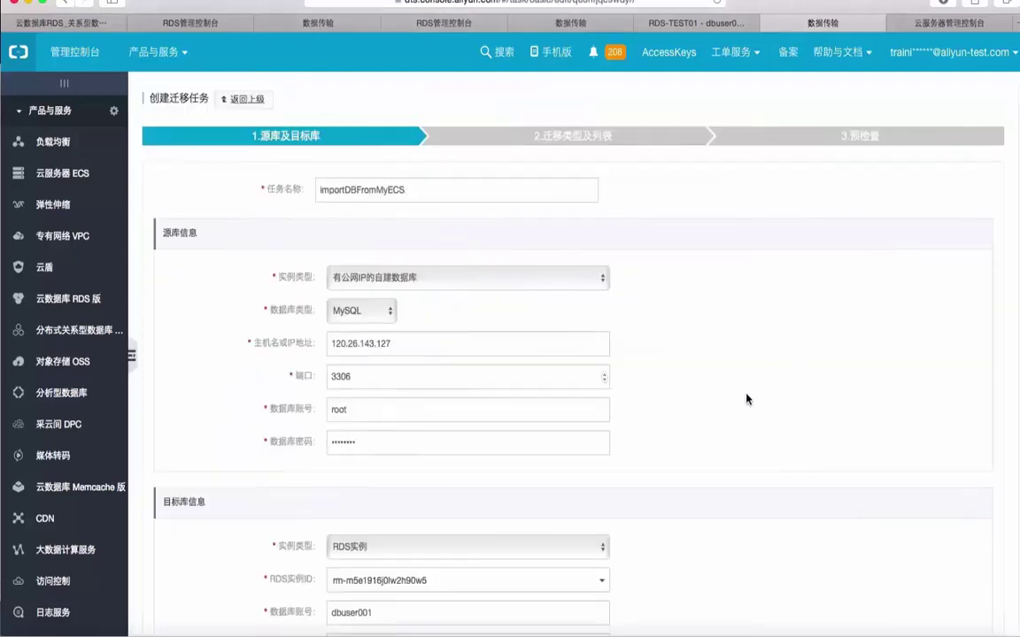
scroll(746, 400, down, 3)
scroll(746, 399, down, 1)
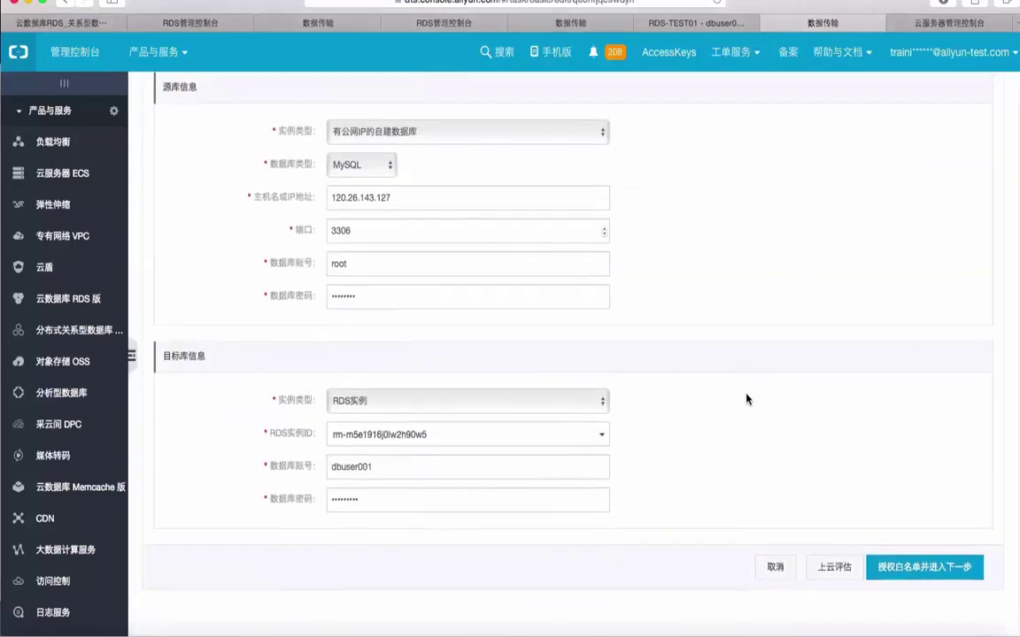
click(904, 576)
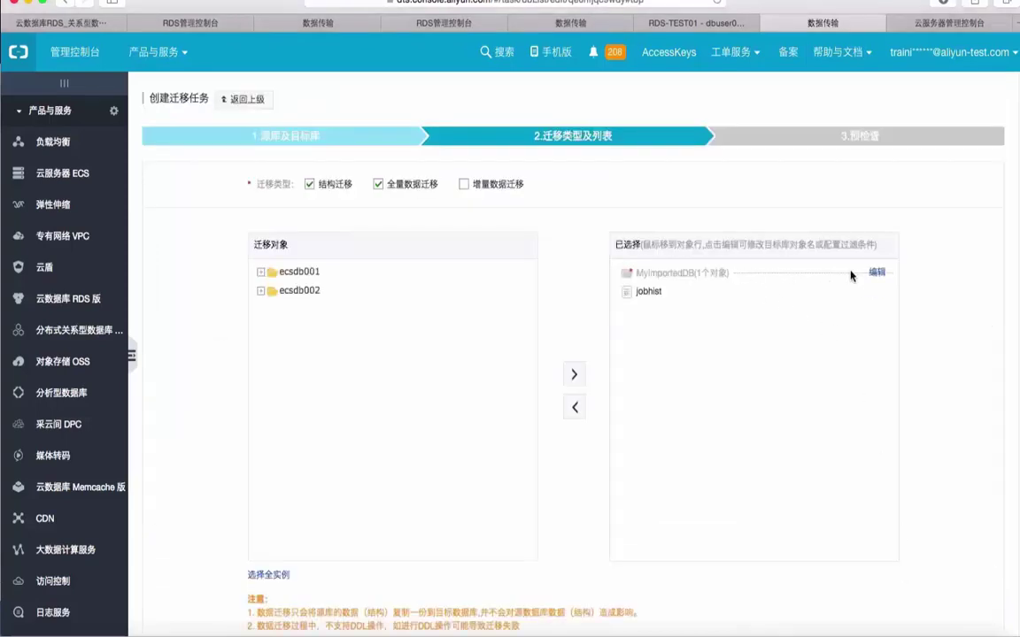
Rename the target database MyImportedDB to mydbfromecs and run the pre-check and start.
click(877, 275)
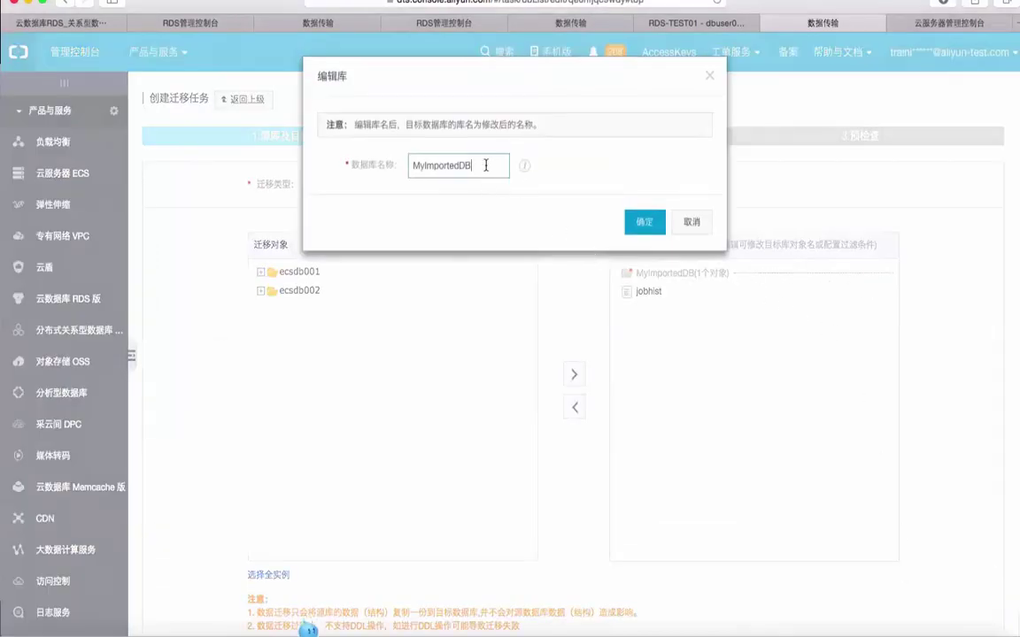
drag(482, 166, 327, 155)
text(mydbfrom)
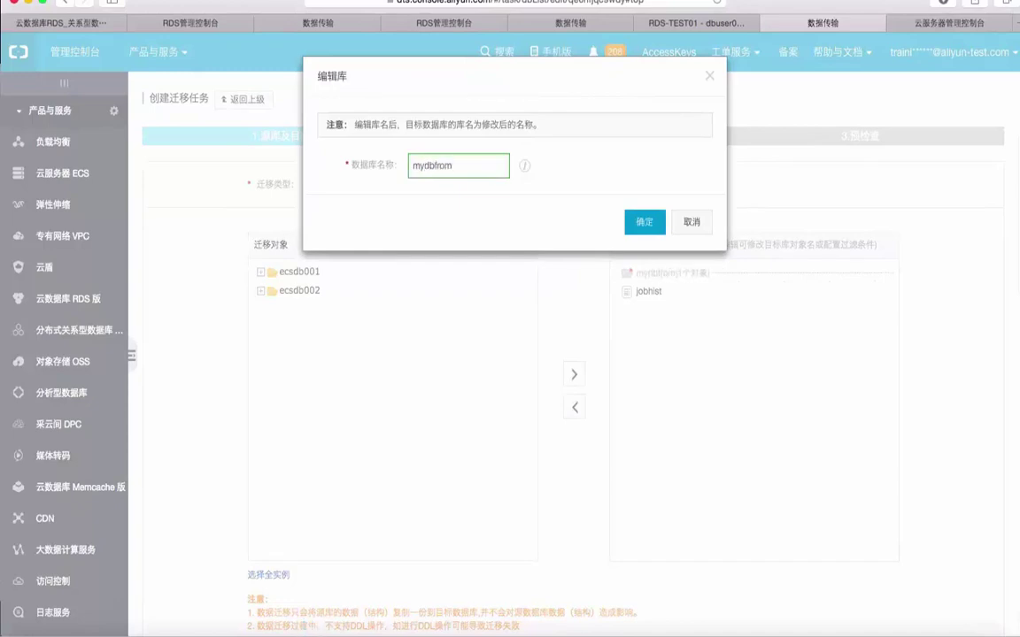
text(ecs)
click(643, 221)
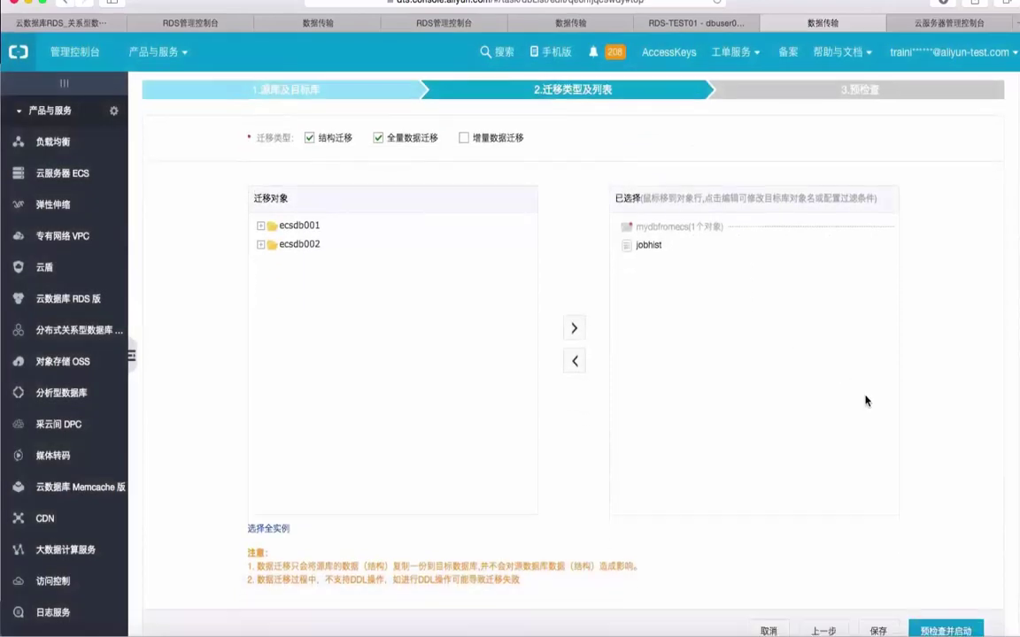
scroll(863, 398, down, 3)
click(946, 567)
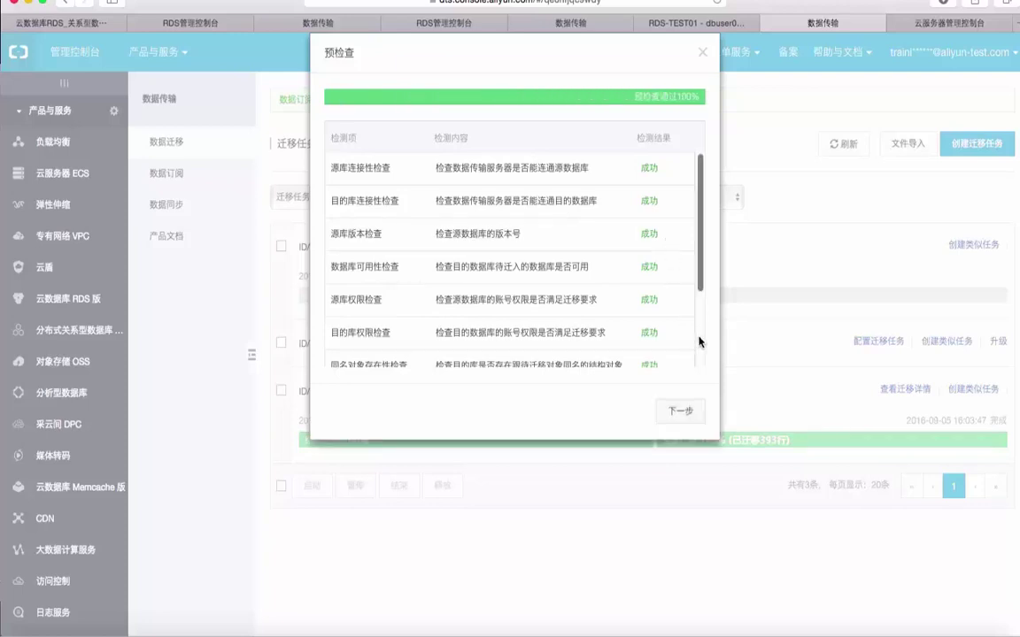
Verify every pre-check item, including 约束完整性检查 and 连接数检查, shows 成功, then proceed to purchase.
scroll(702, 343, down, 3)
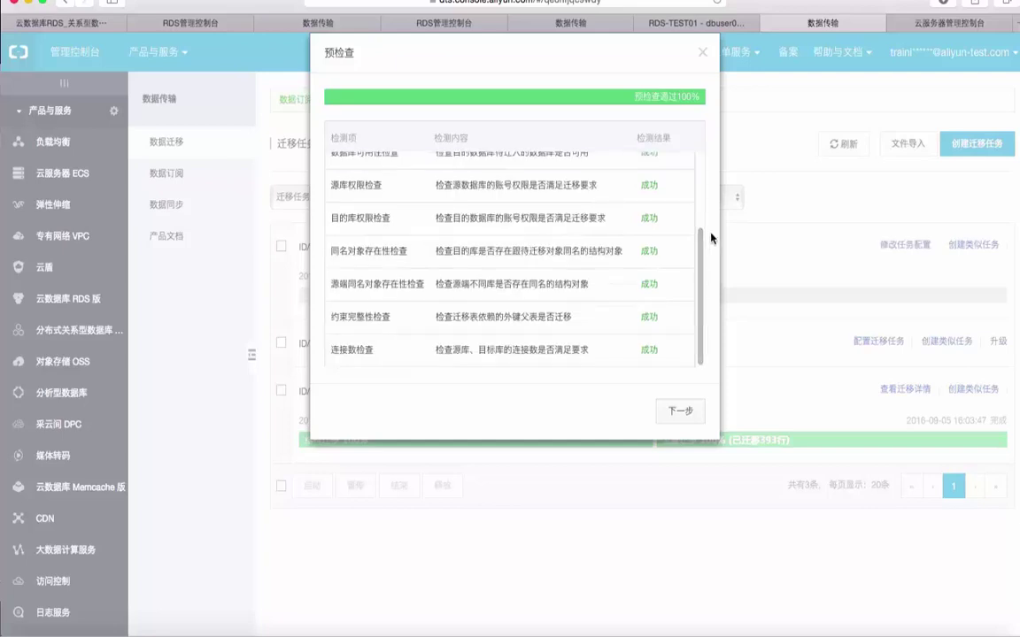
scroll(703, 218, up, 3)
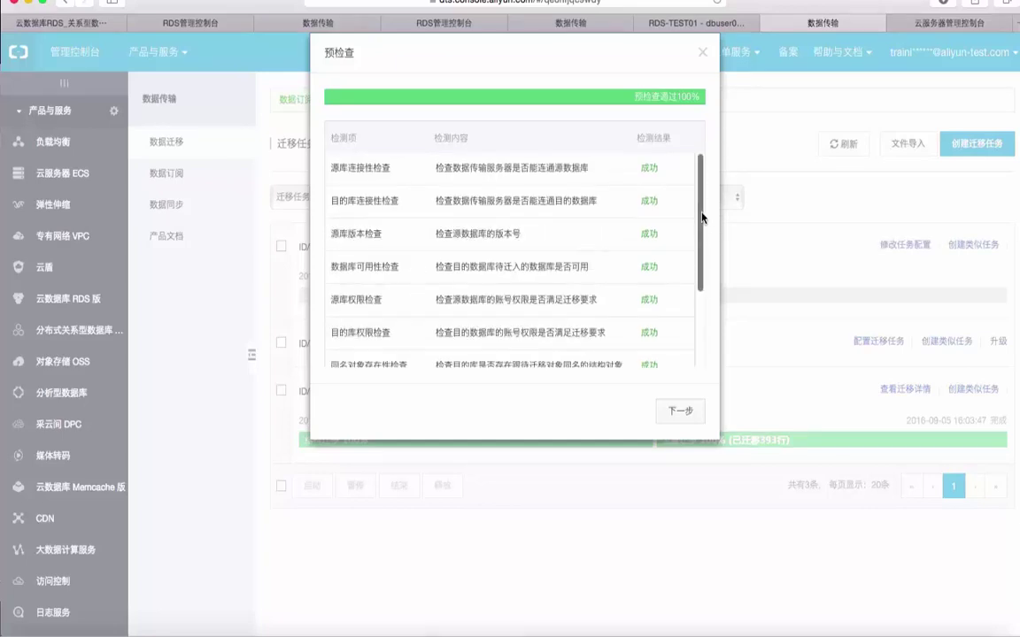
scroll(702, 334, down, 3)
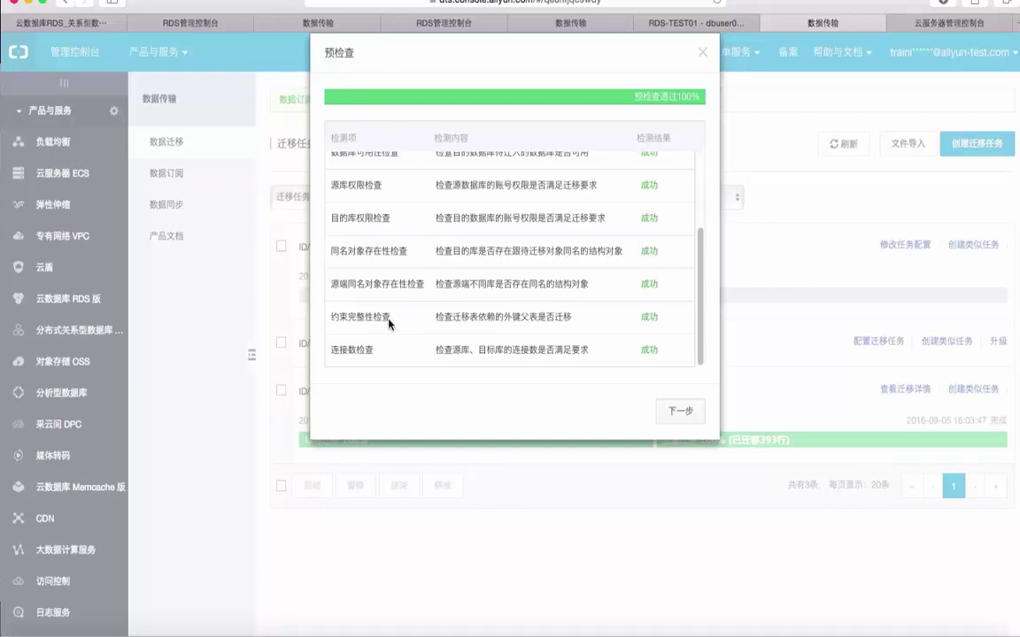
drag(359, 316, 576, 322)
click(587, 324)
drag(461, 347, 621, 352)
click(621, 352)
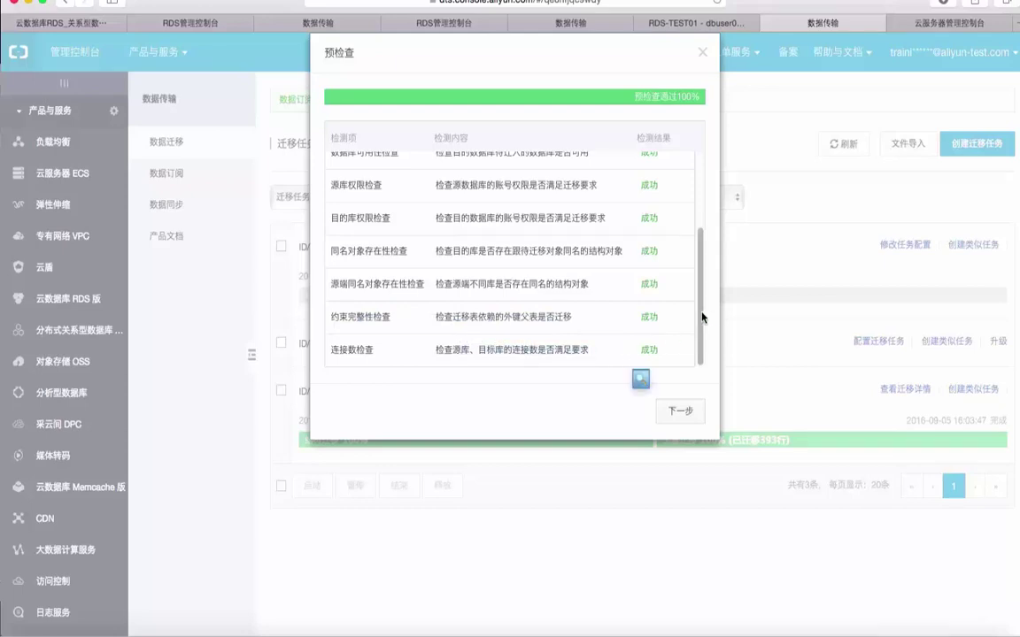
drag(702, 317, 614, 113)
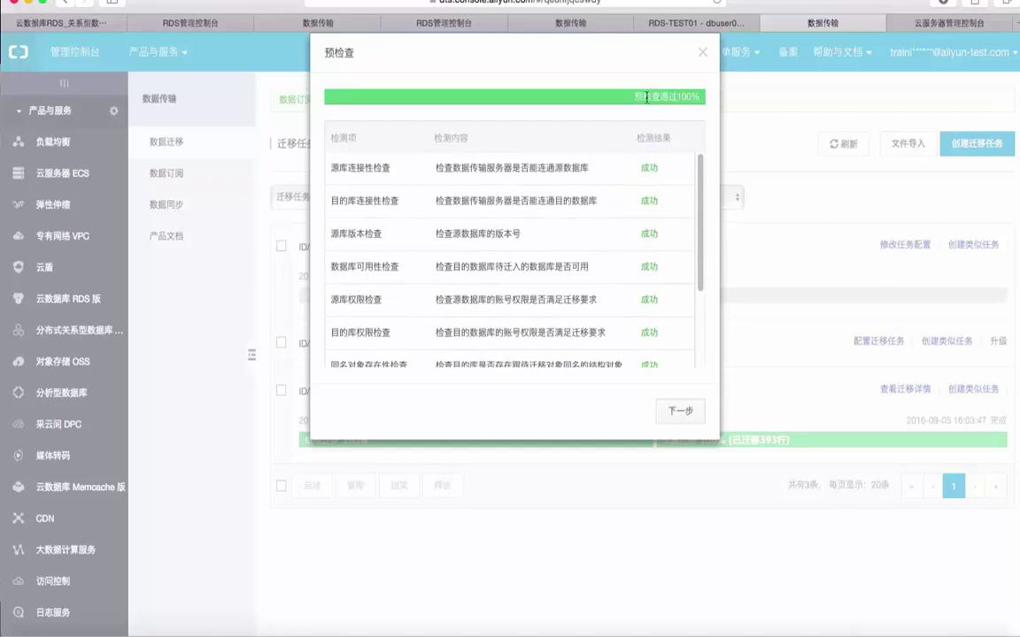
click(682, 413)
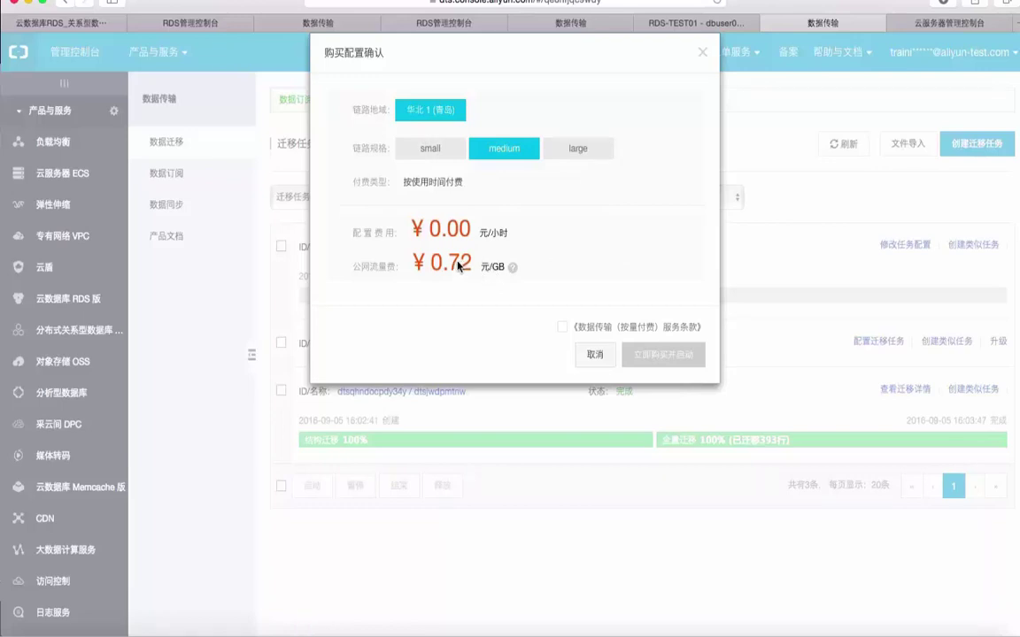
Choose the medium link specification, accept the pay-as-you-go terms, and purchase and start the task.
click(432, 152)
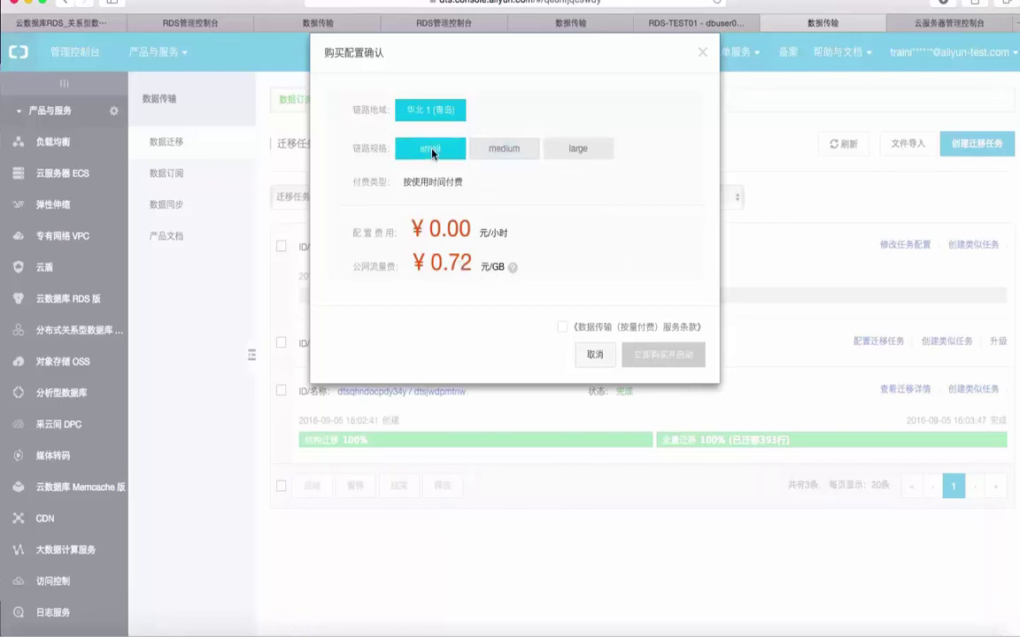
click(500, 156)
click(579, 160)
click(523, 155)
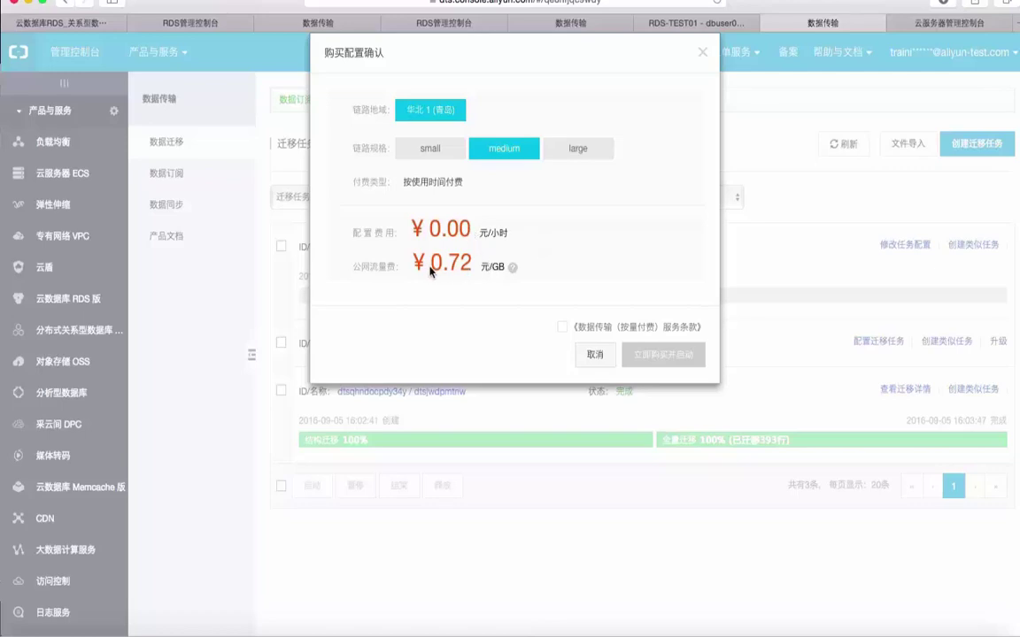
click(562, 329)
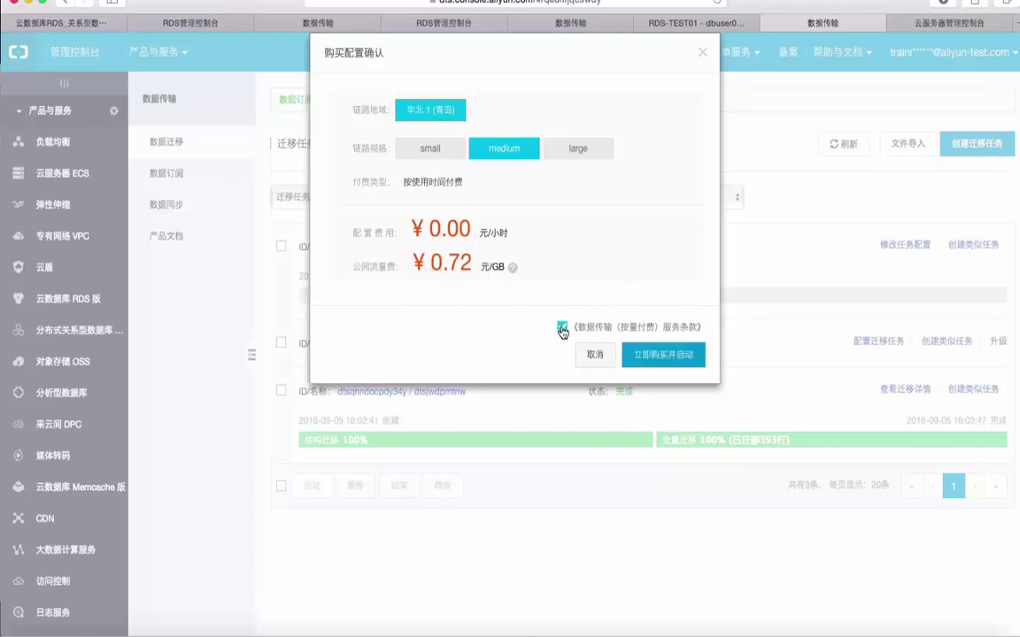
click(664, 356)
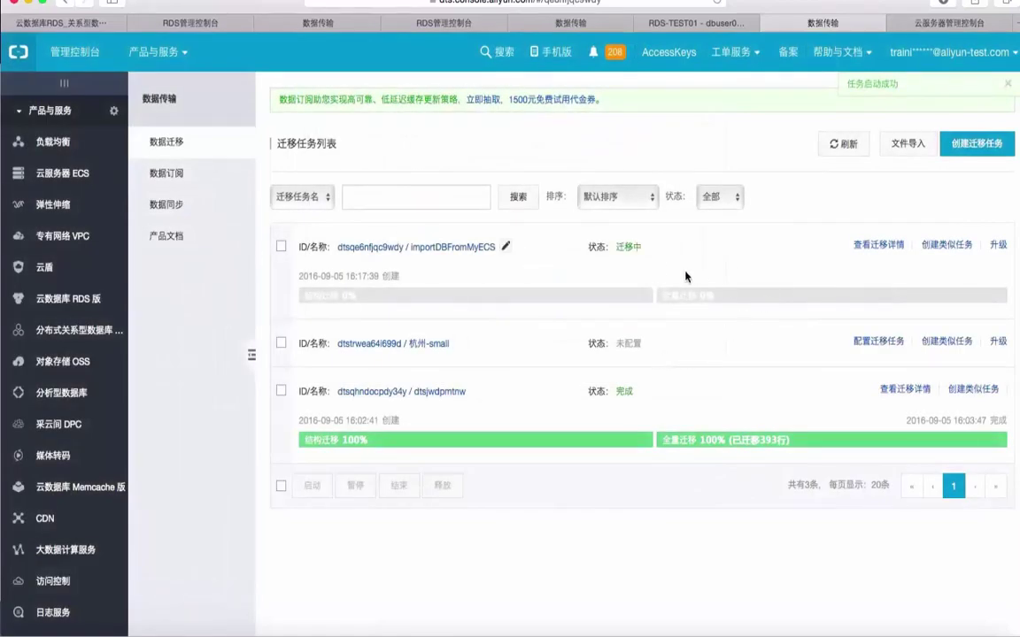
Inspect the task's migrated tables, views and functions, then return and refresh the task list.
click(875, 247)
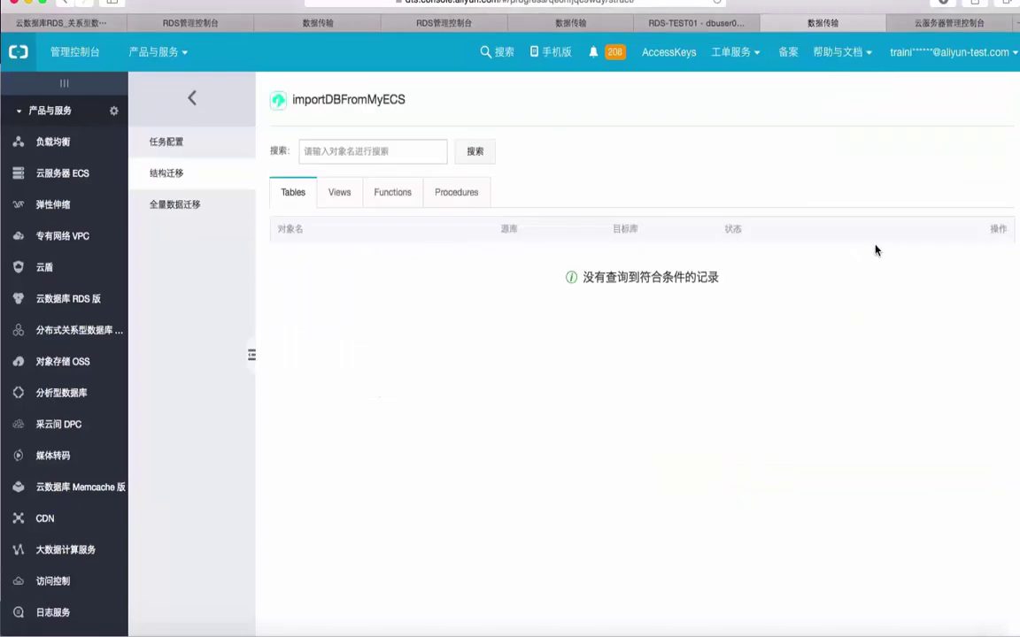
click(483, 154)
click(339, 193)
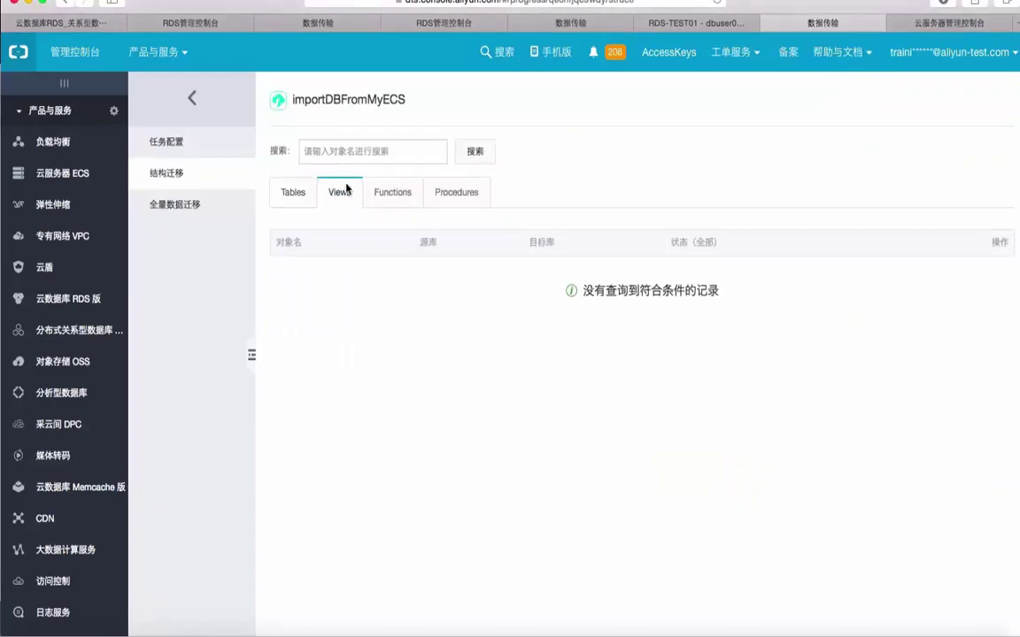
click(393, 192)
click(295, 192)
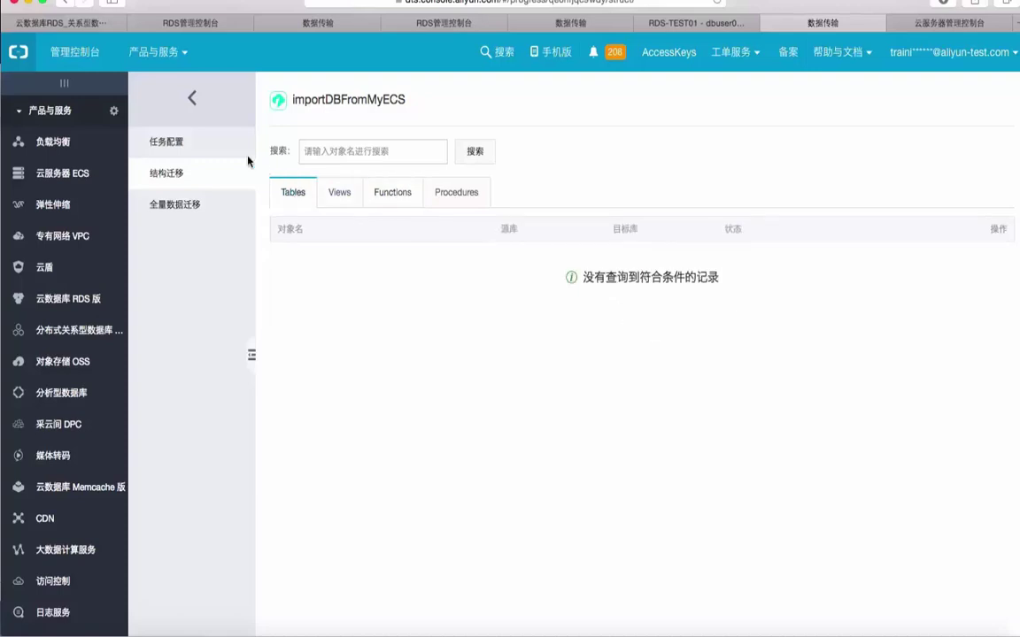
click(192, 99)
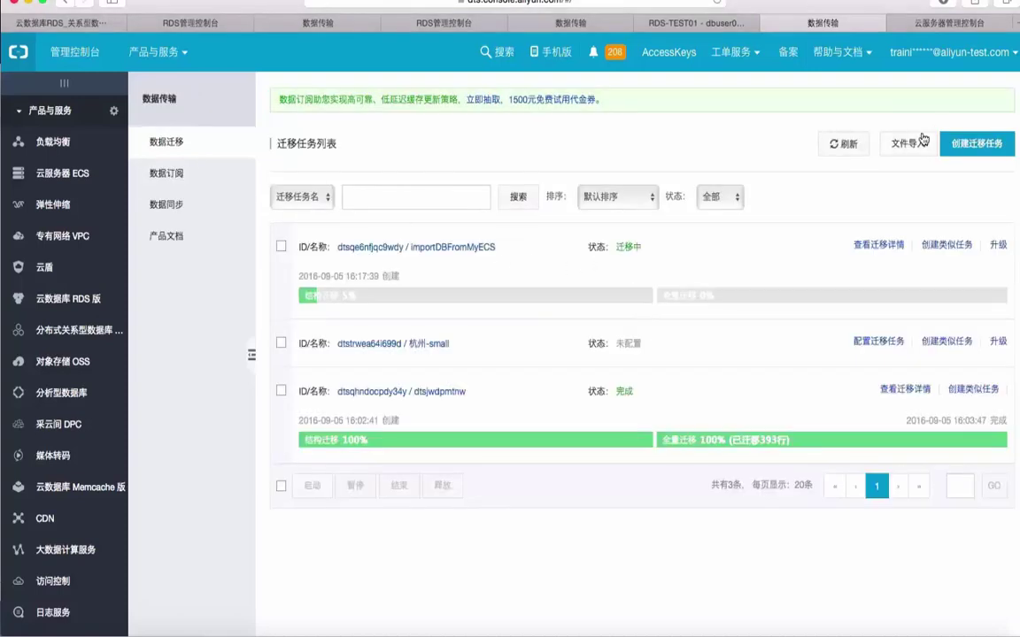
click(843, 145)
click(844, 147)
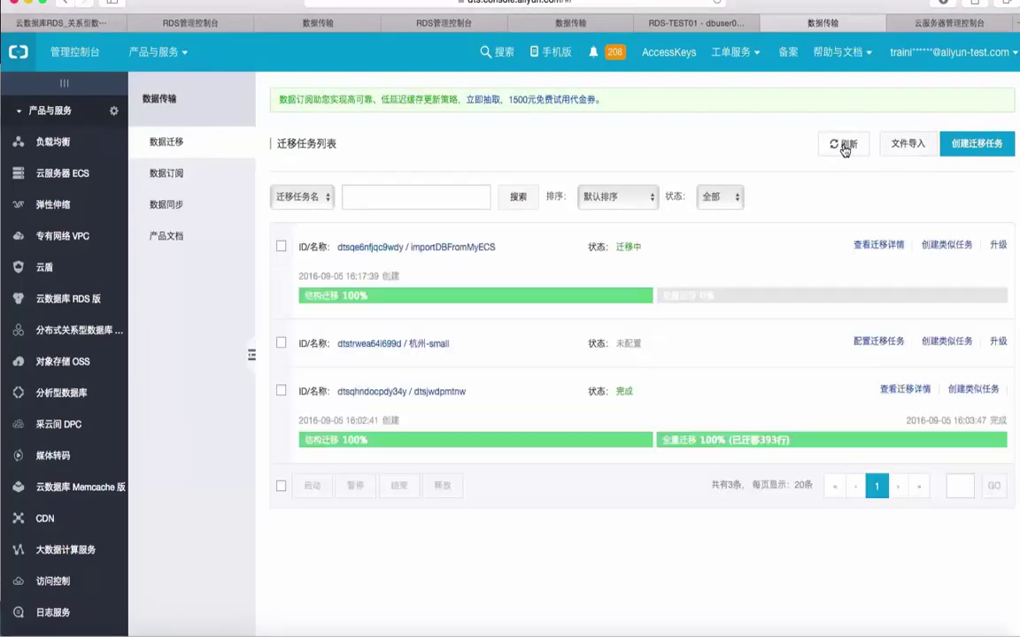
Confirm structure and full data migration completed 393/393 for jobhist, then go to the RDS-TEST01 DMS tab.
click(869, 247)
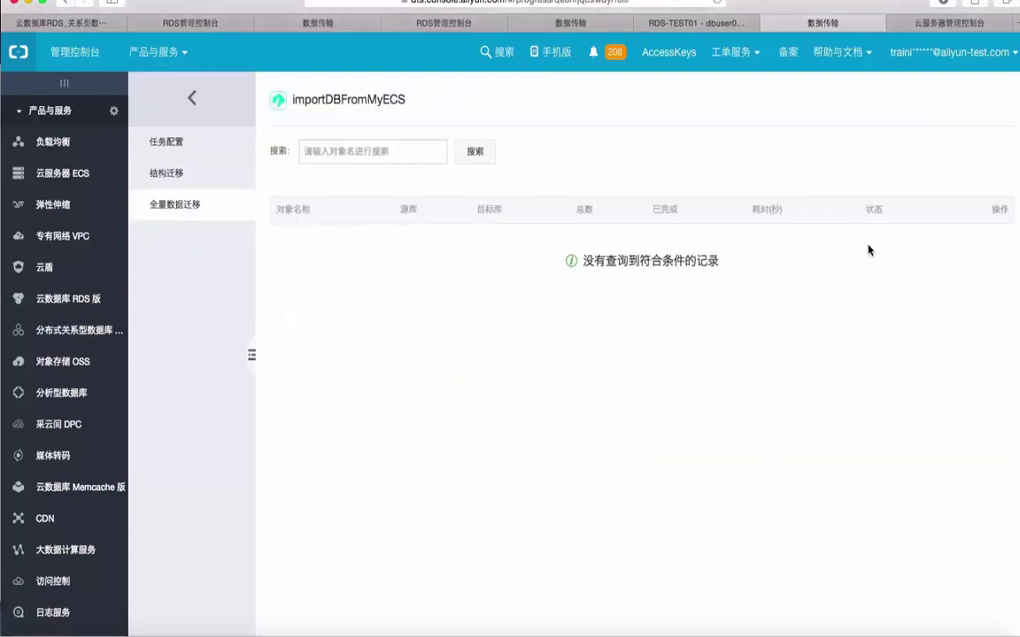
click(168, 173)
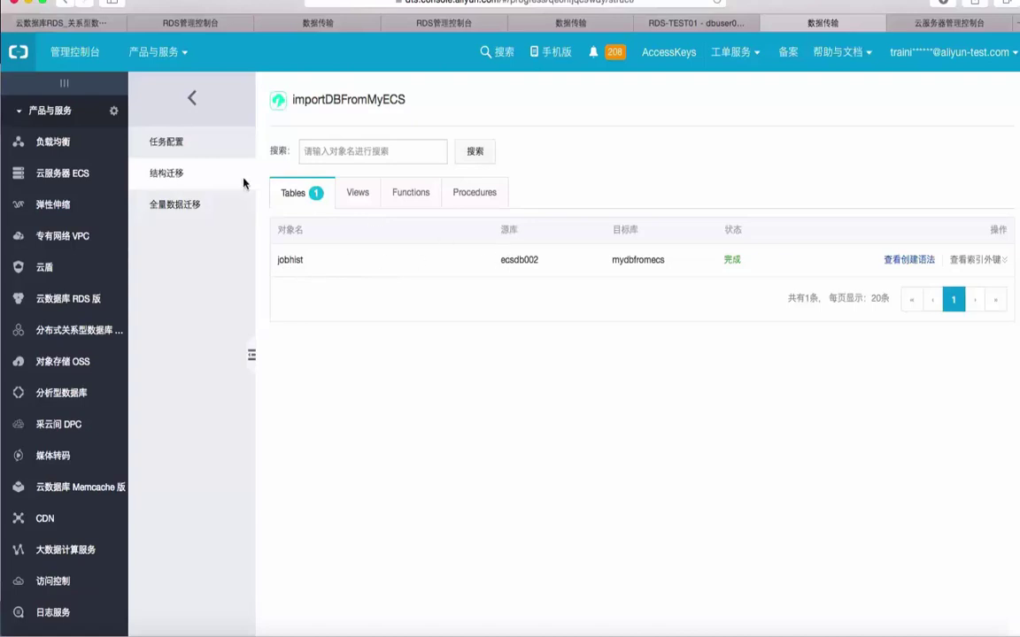
click(156, 133)
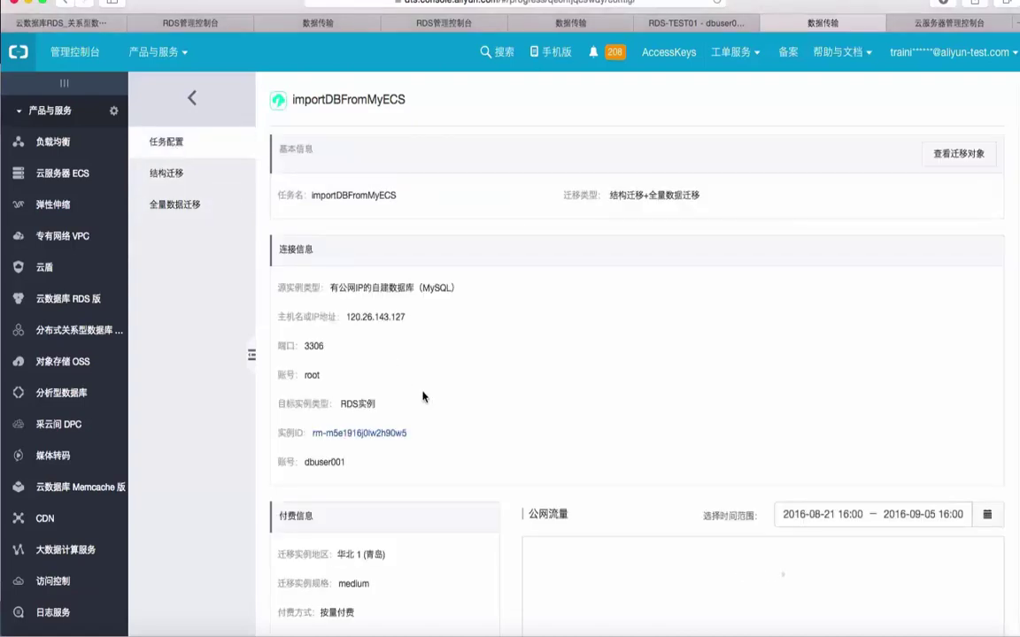
scroll(422, 381, down, 2)
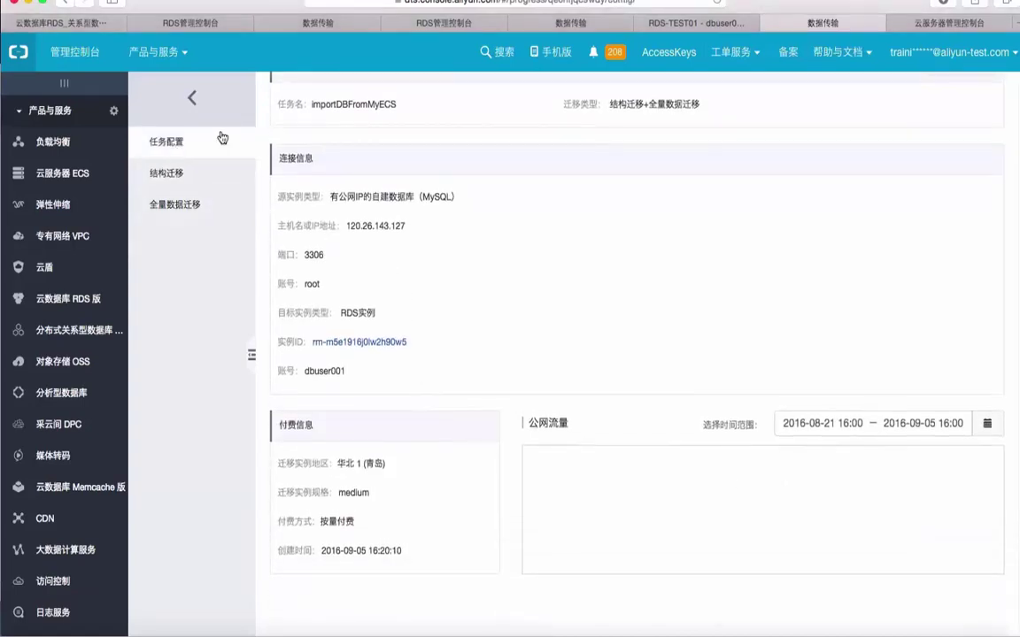
click(168, 174)
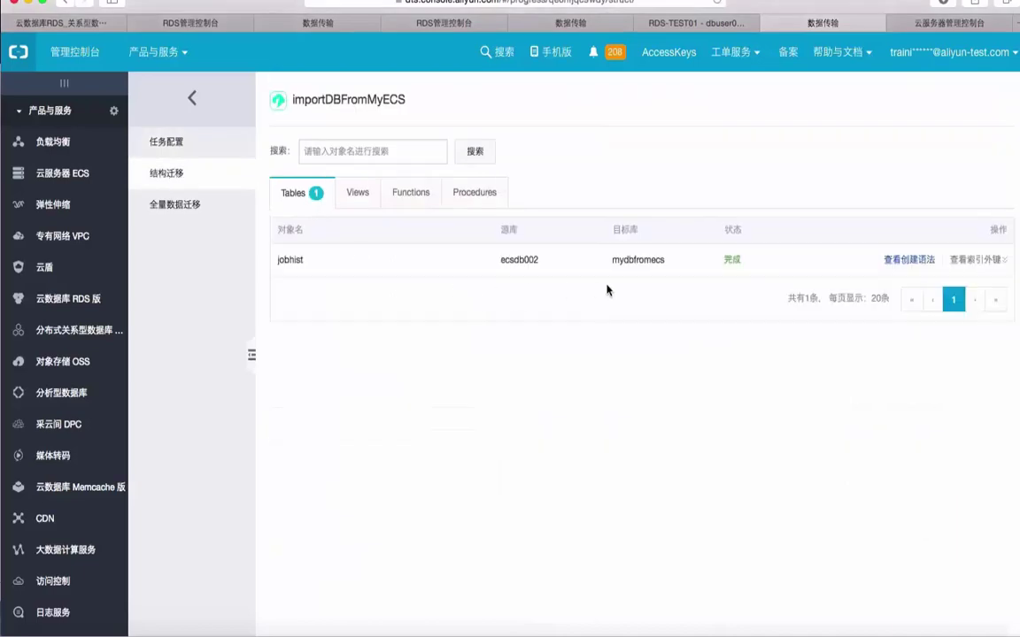
click(177, 205)
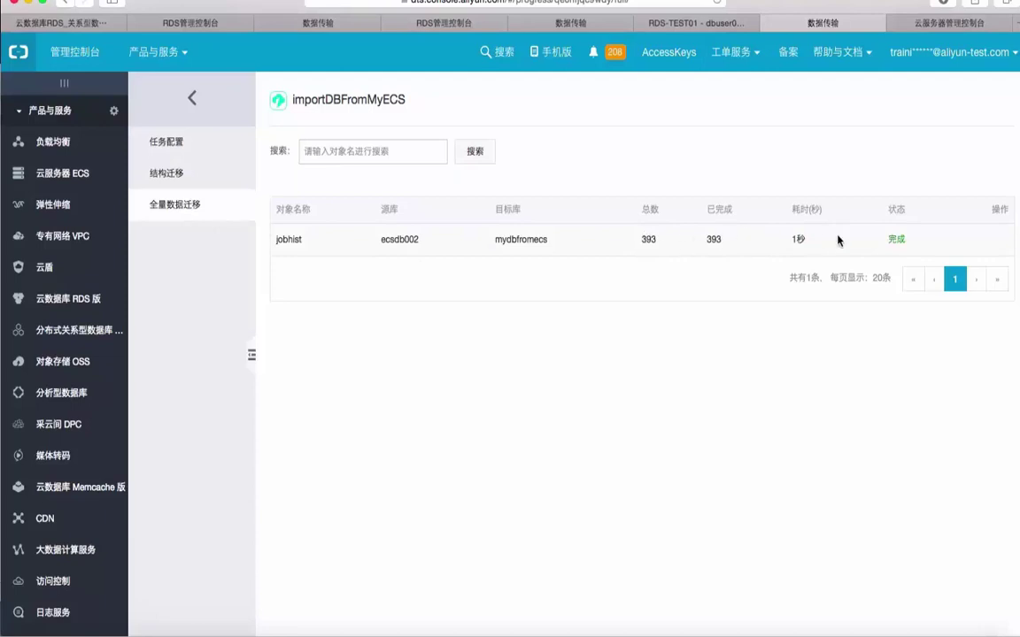
click(189, 97)
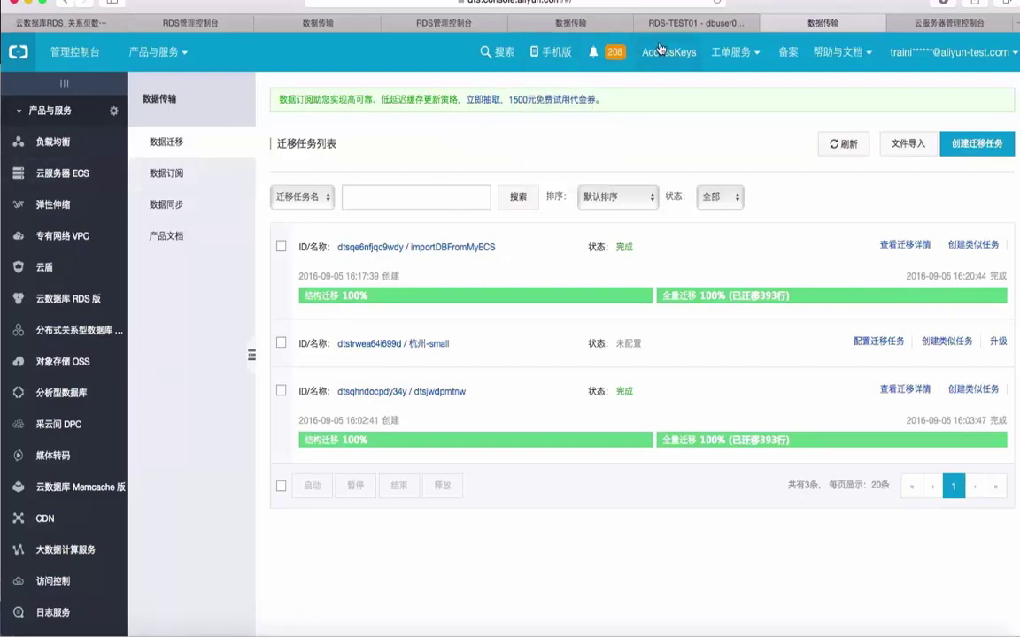
click(639, 23)
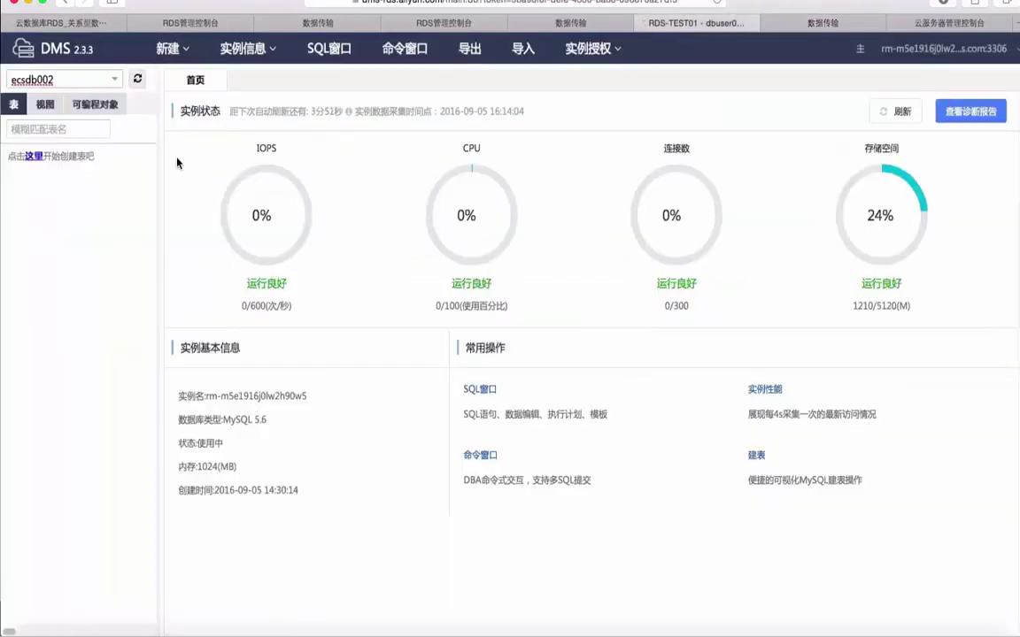
Refresh DMS, select the mydbfromecs database, and open the jobhist table's data.
click(137, 78)
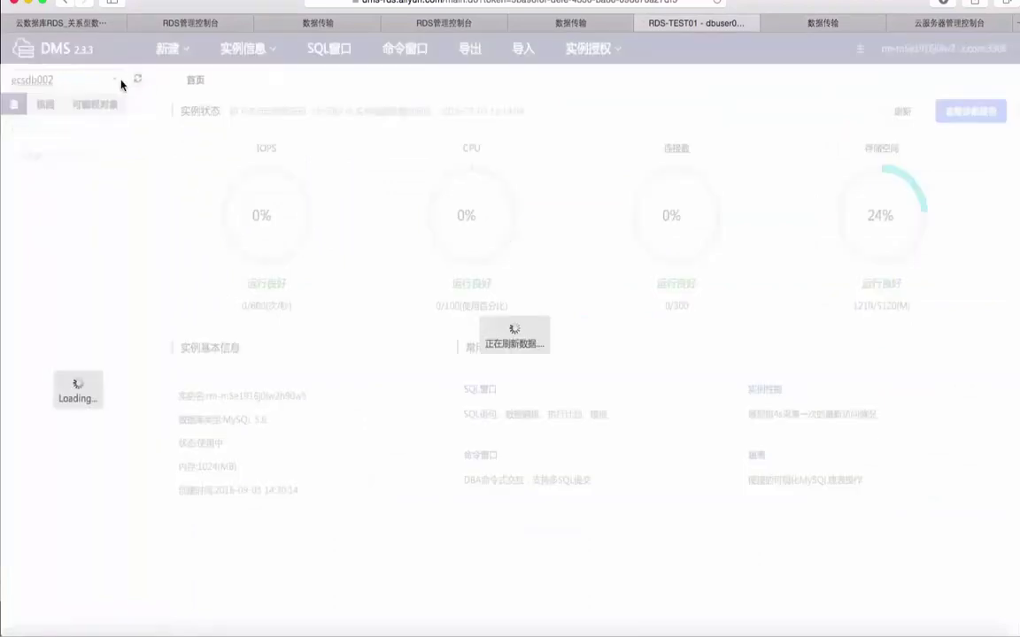
click(51, 79)
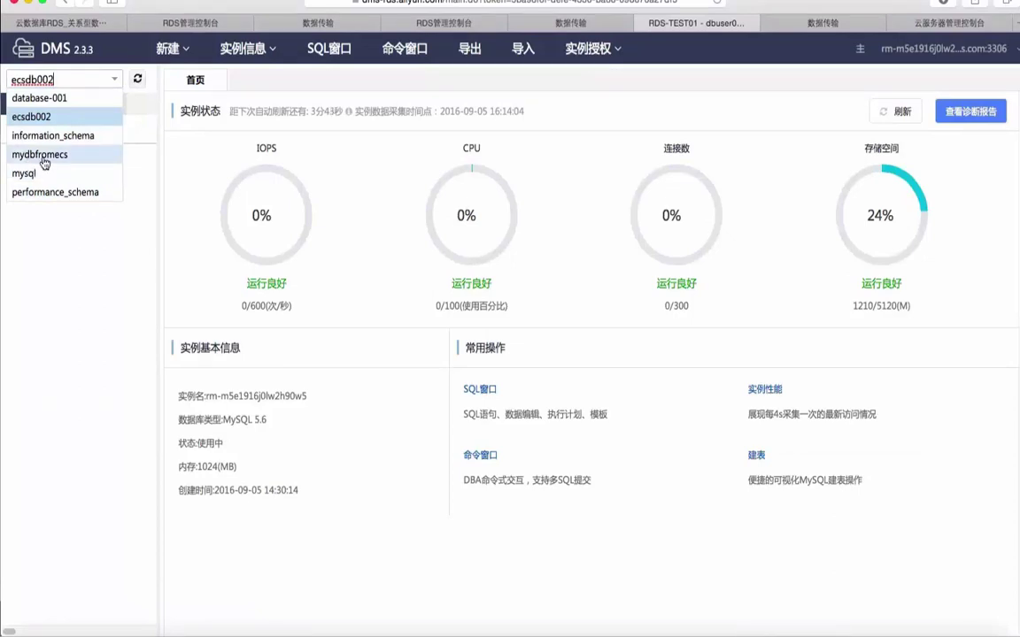
click(42, 157)
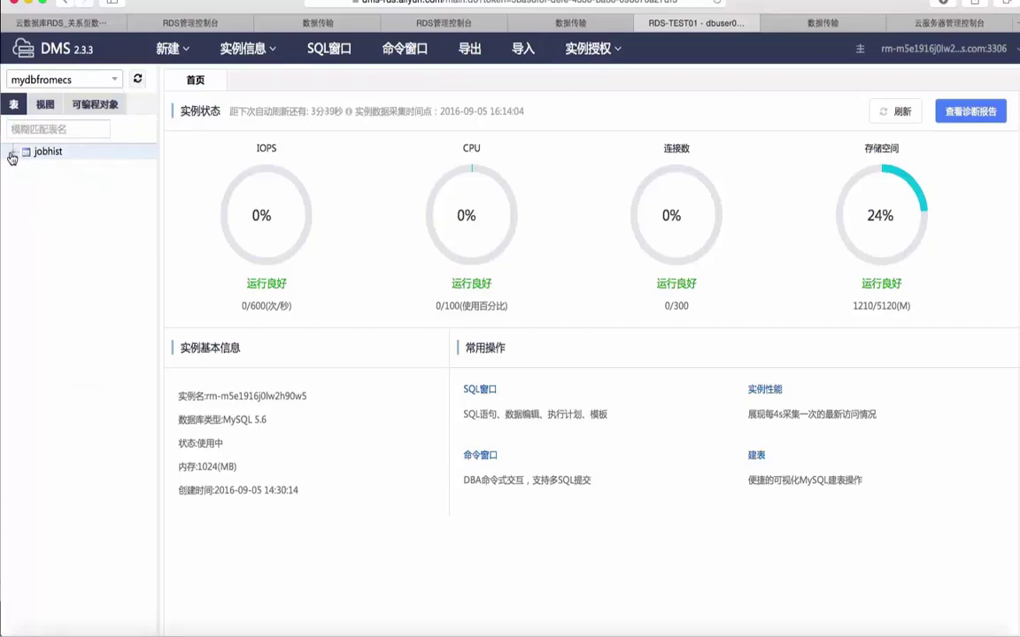
click(11, 152)
right_click(59, 153)
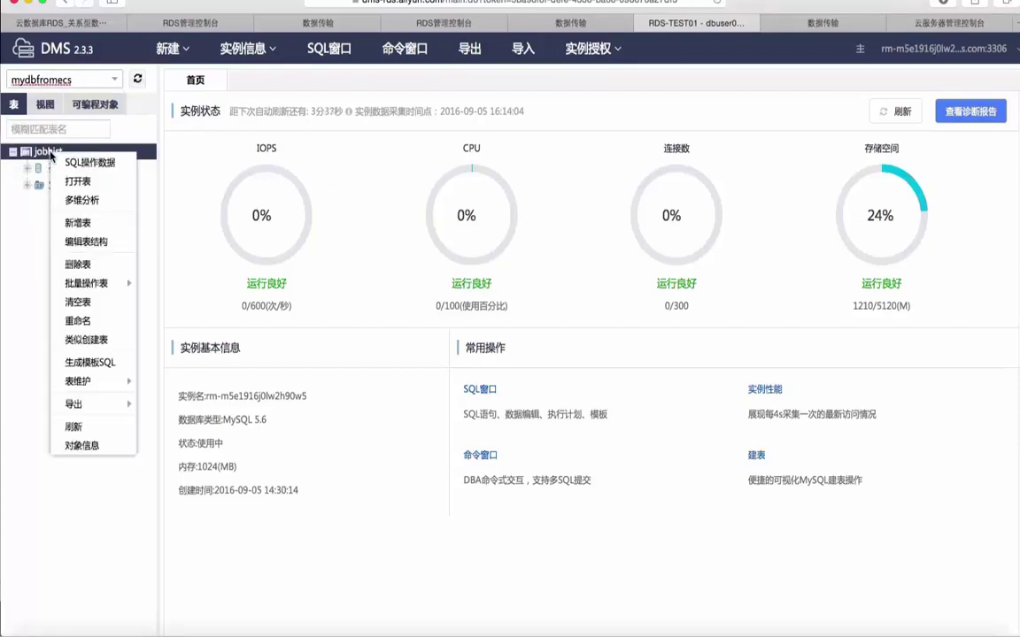
click(80, 182)
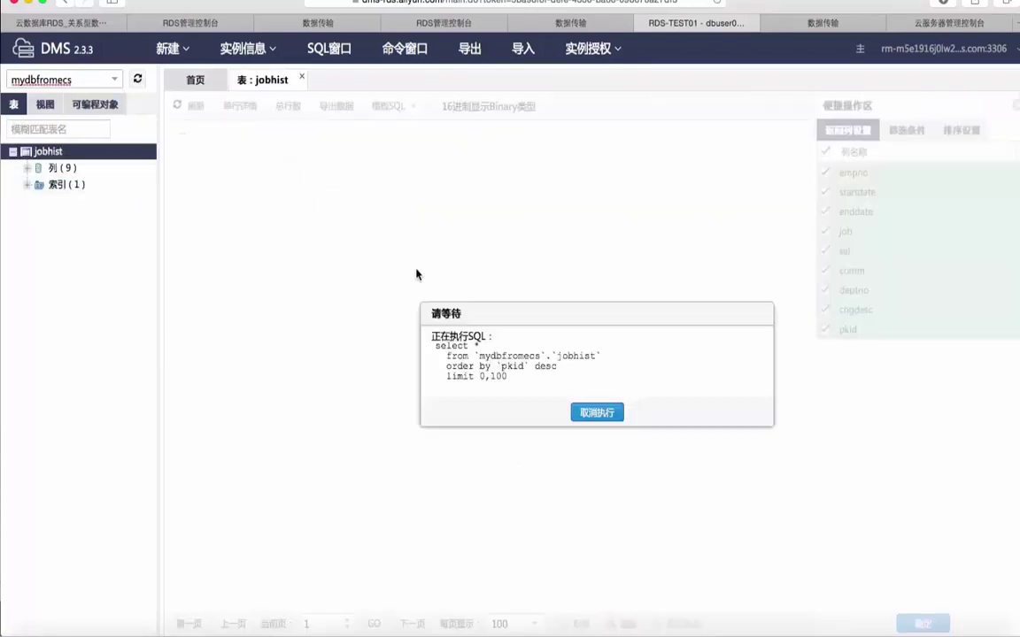
Browse the jobhist rows, paging through to page 4.
scroll(602, 421, down, 10)
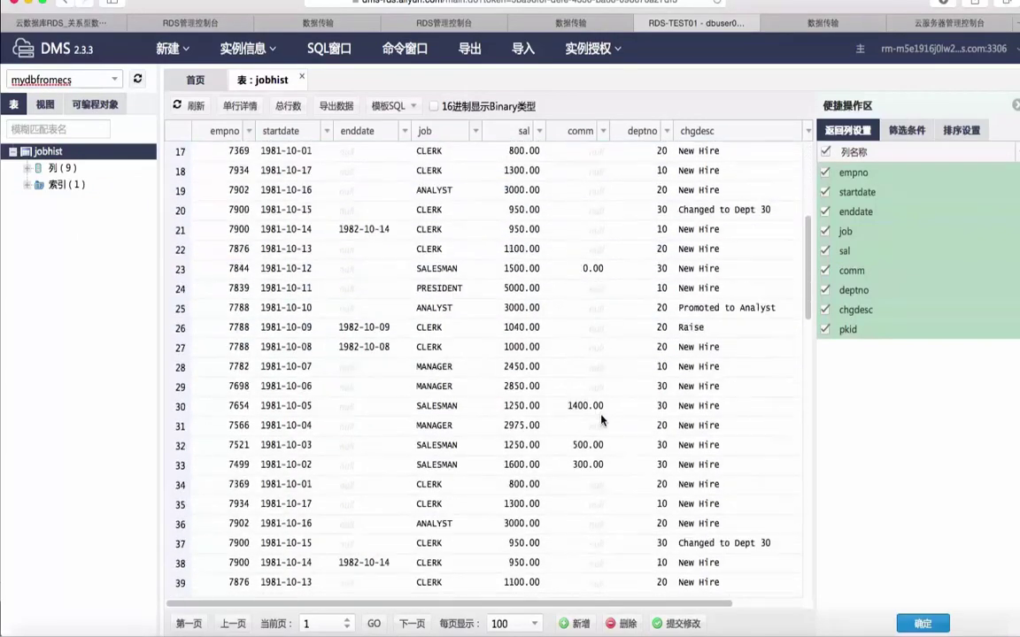
scroll(601, 416, up, 10)
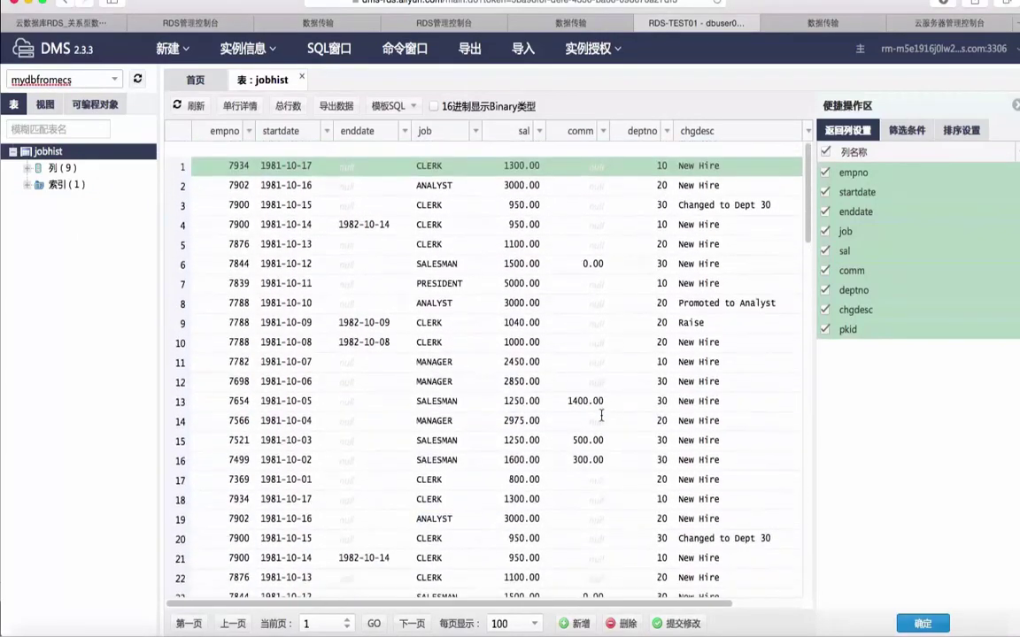
scroll(601, 422, right, 1)
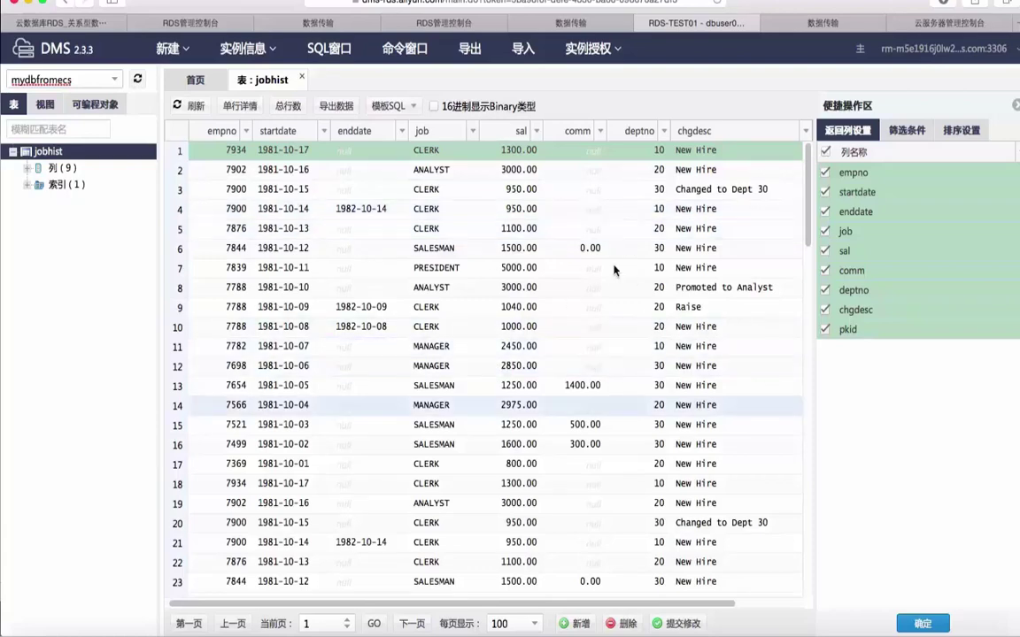
scroll(606, 378, right, 3)
scroll(600, 379, left, 3)
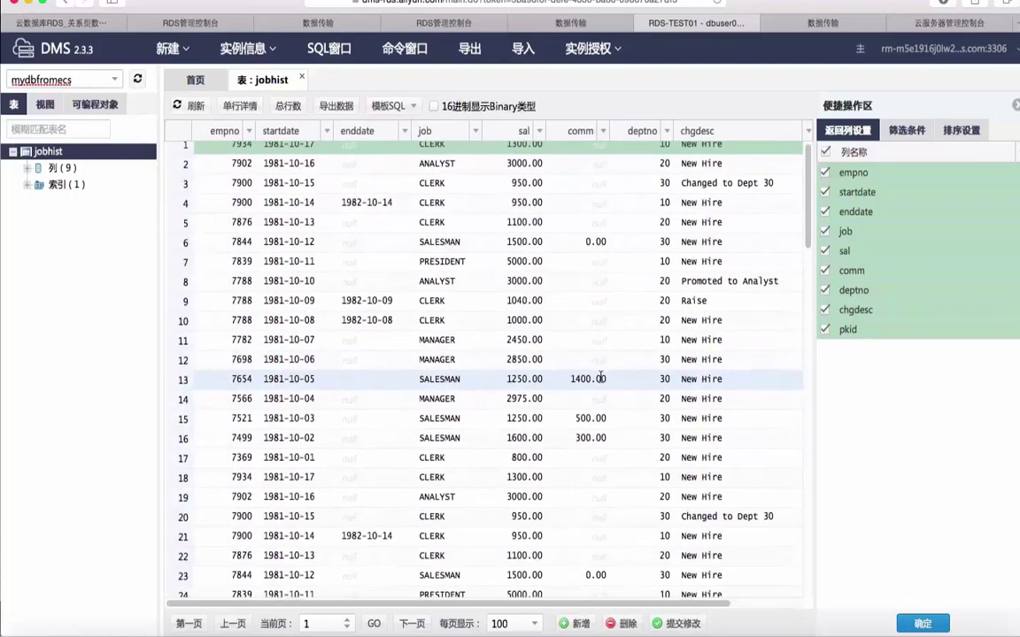
scroll(600, 379, down, 10)
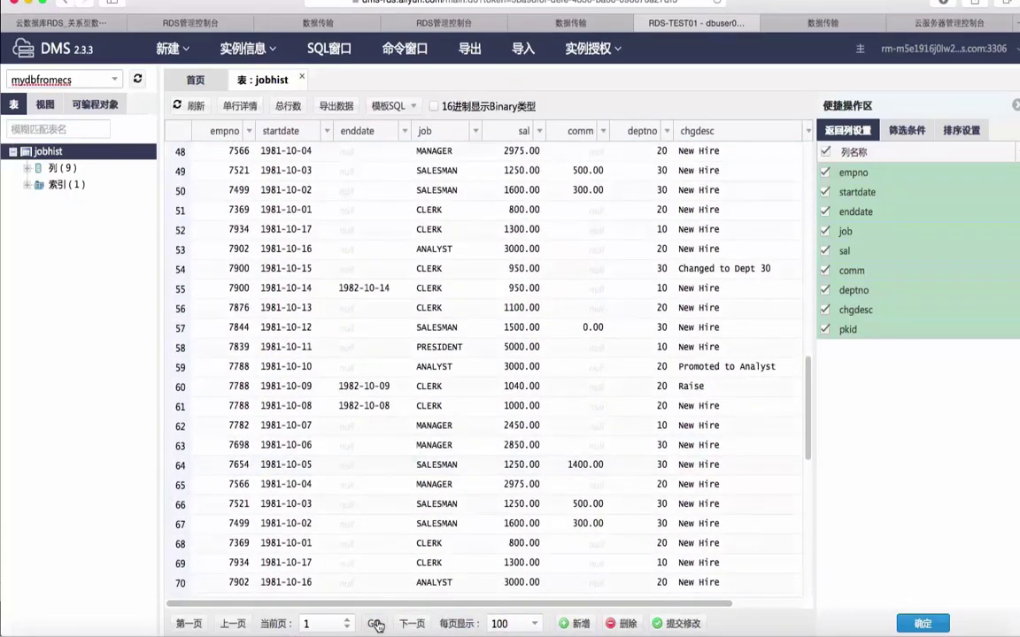
click(409, 624)
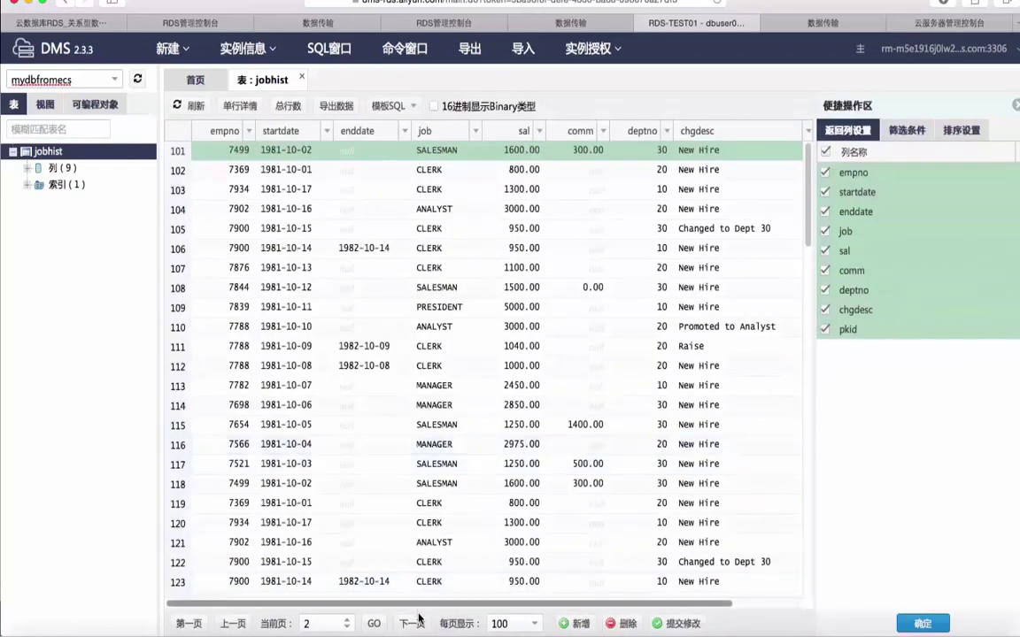
click(410, 624)
click(412, 624)
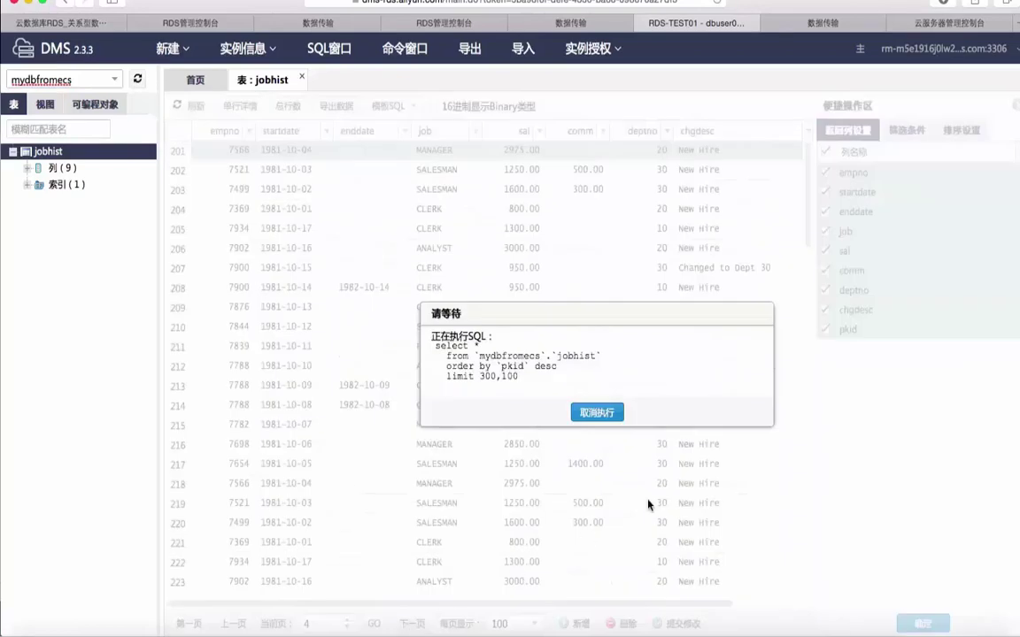
click(412, 623)
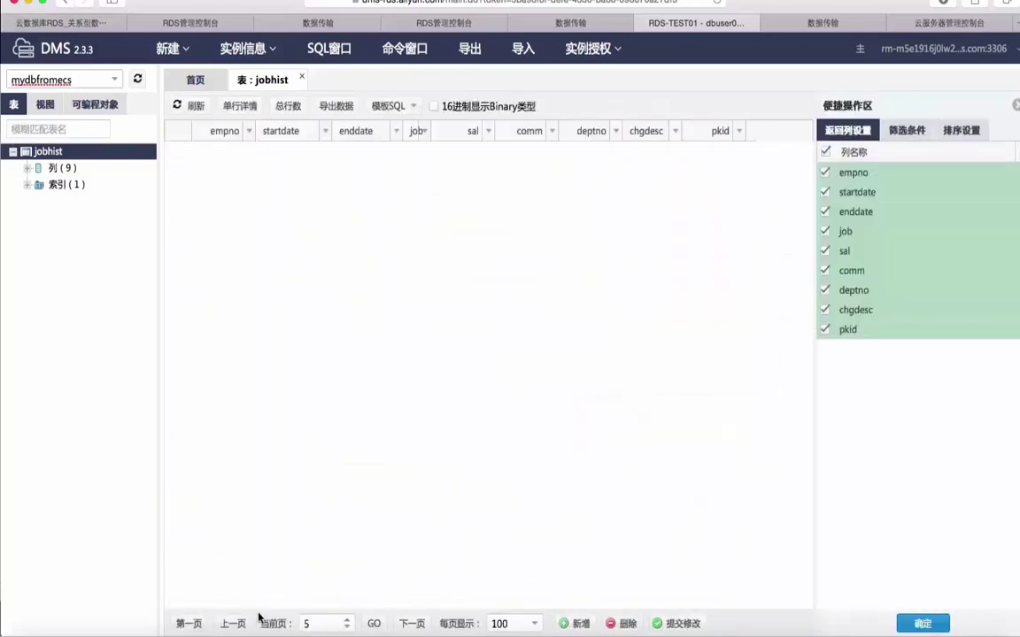
click(232, 624)
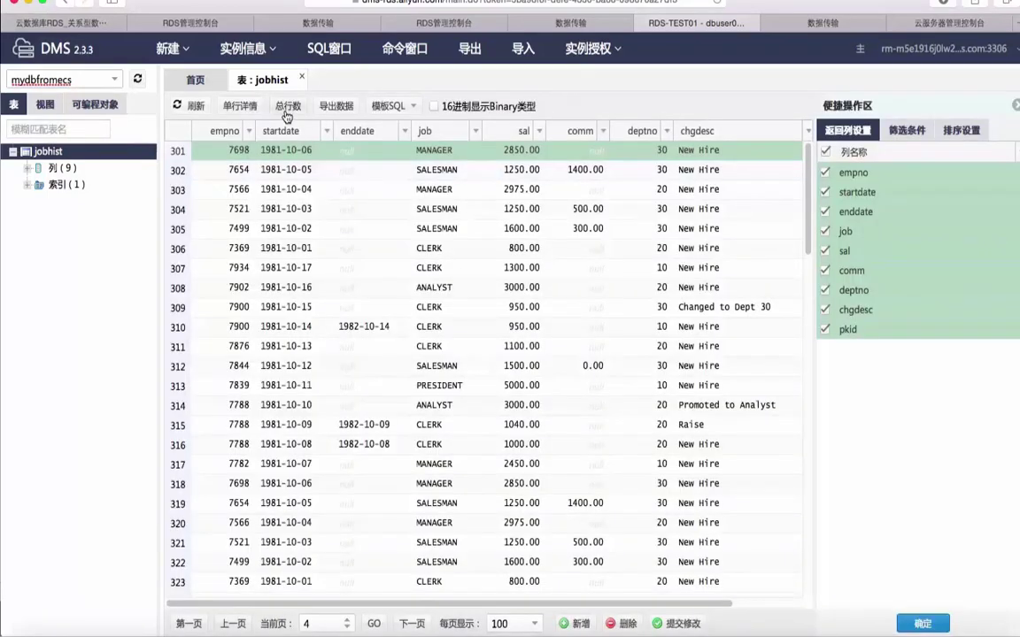
Count jobhist's rows, confirming 393 total, view row 301's details, then switch to the DTS tab.
click(288, 105)
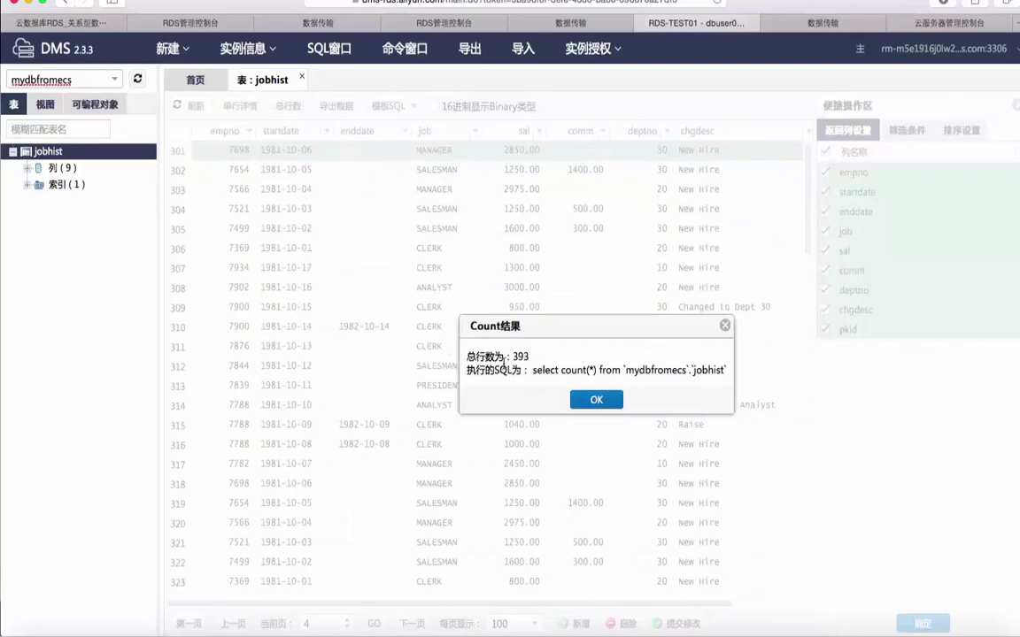
click(596, 398)
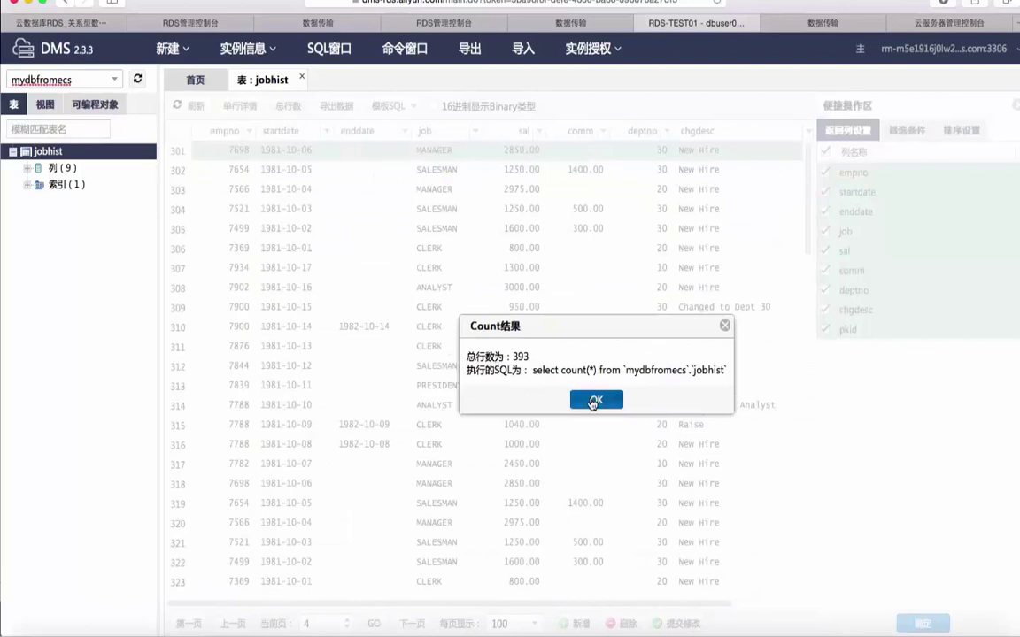
scroll(345, 221, up, 3)
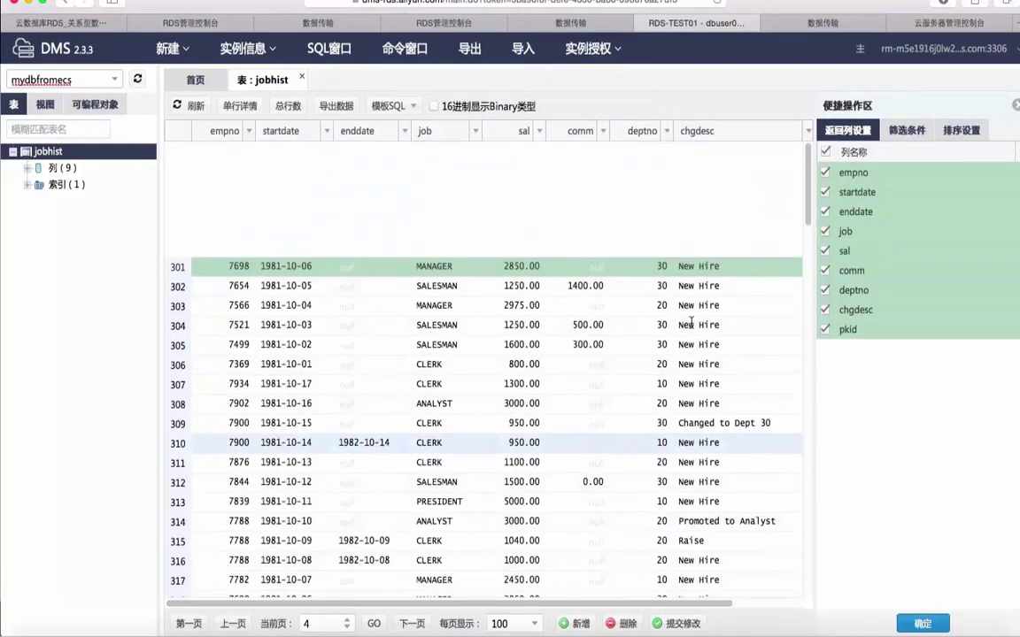
click(240, 105)
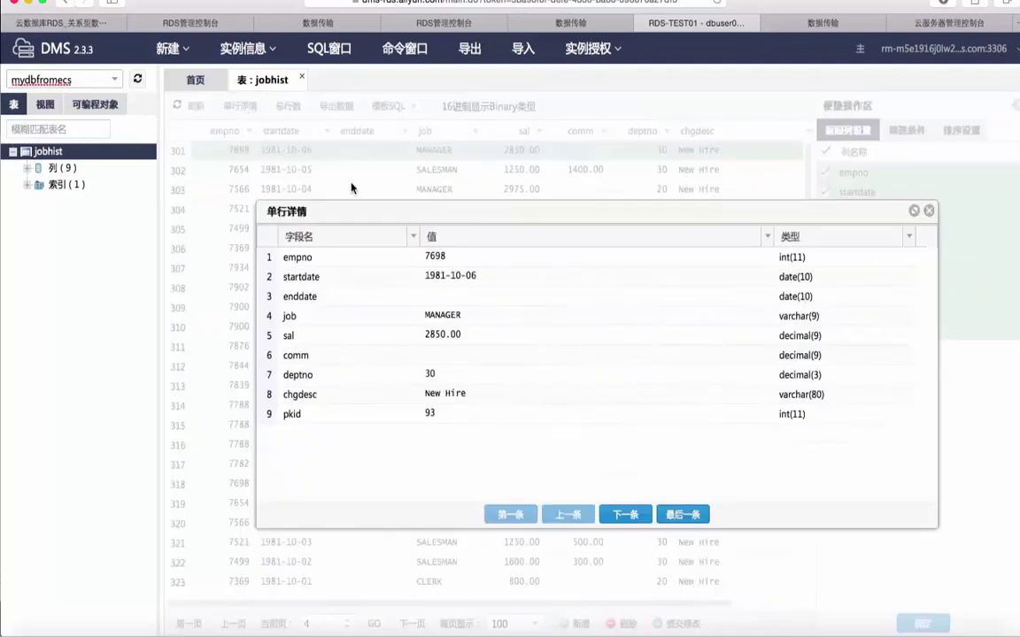
click(928, 211)
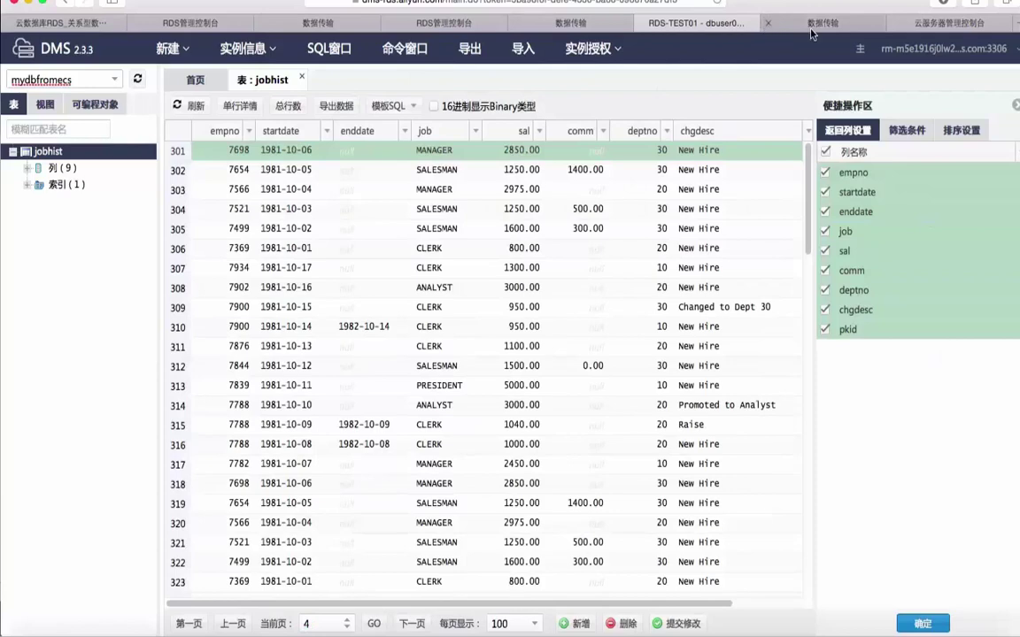
click(777, 23)
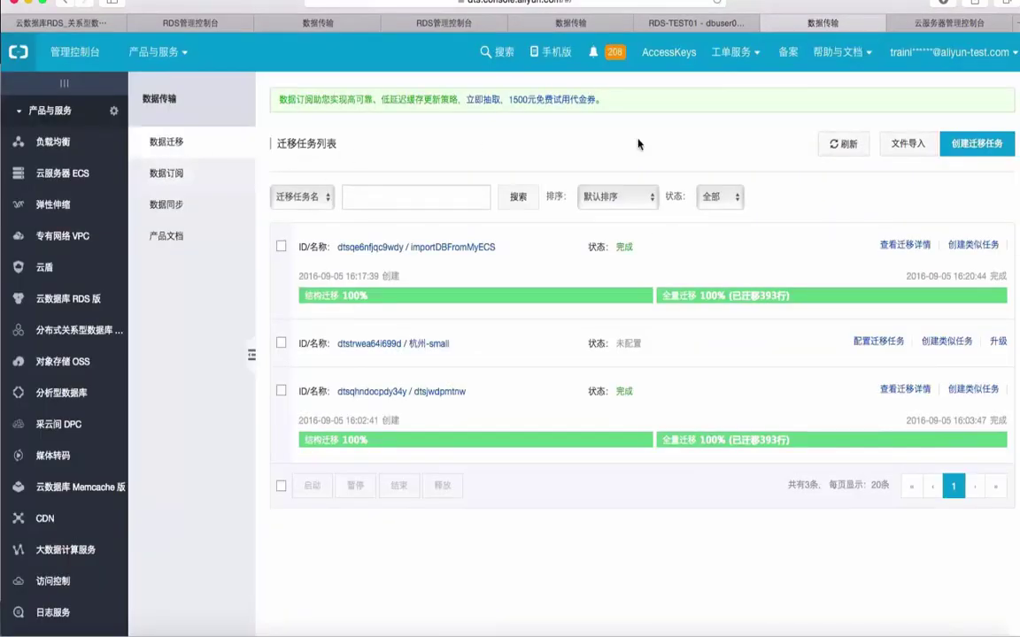
click(977, 147)
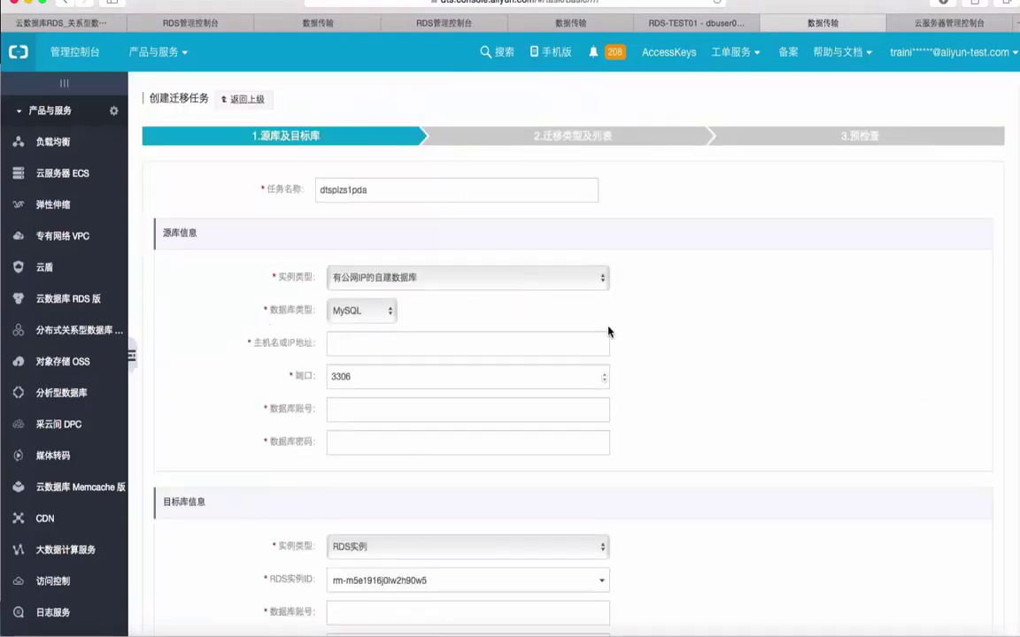
scroll(609, 331, down, 2)
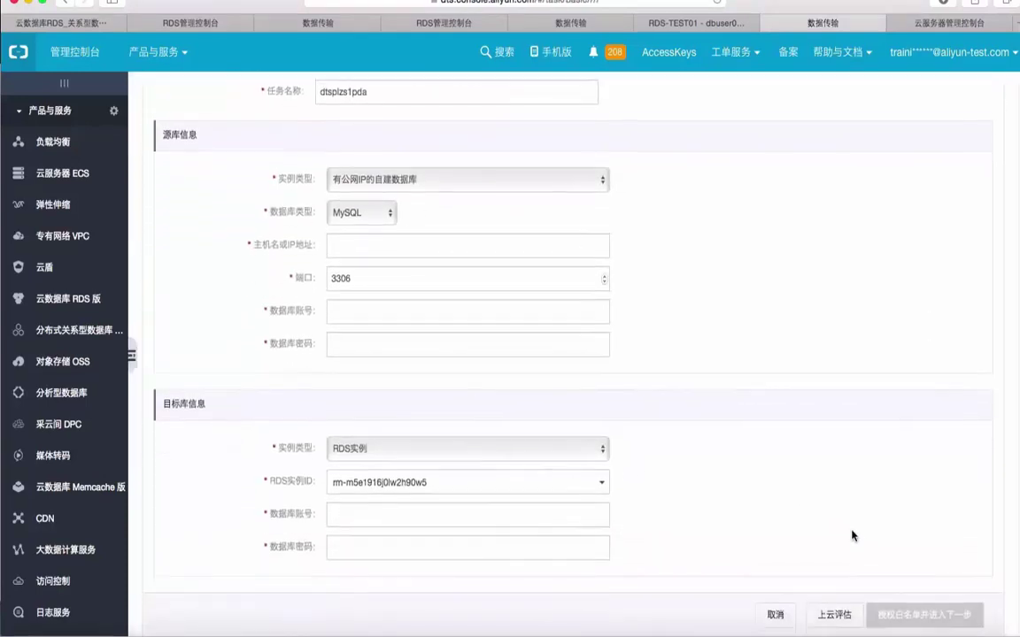
scroll(854, 537, down, 1)
scroll(905, 475, up, 3)
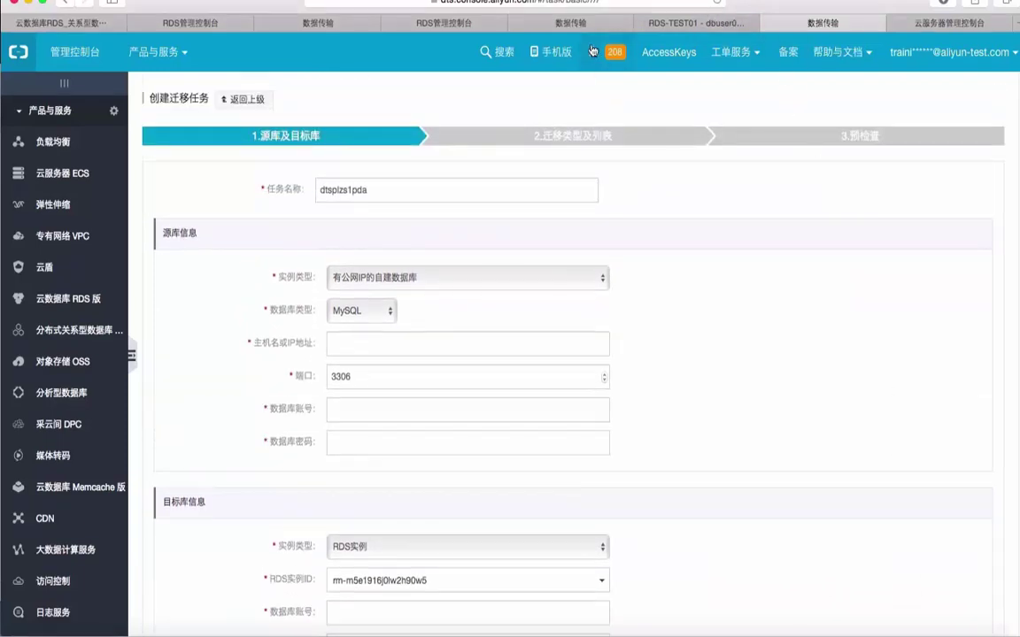
click(226, 97)
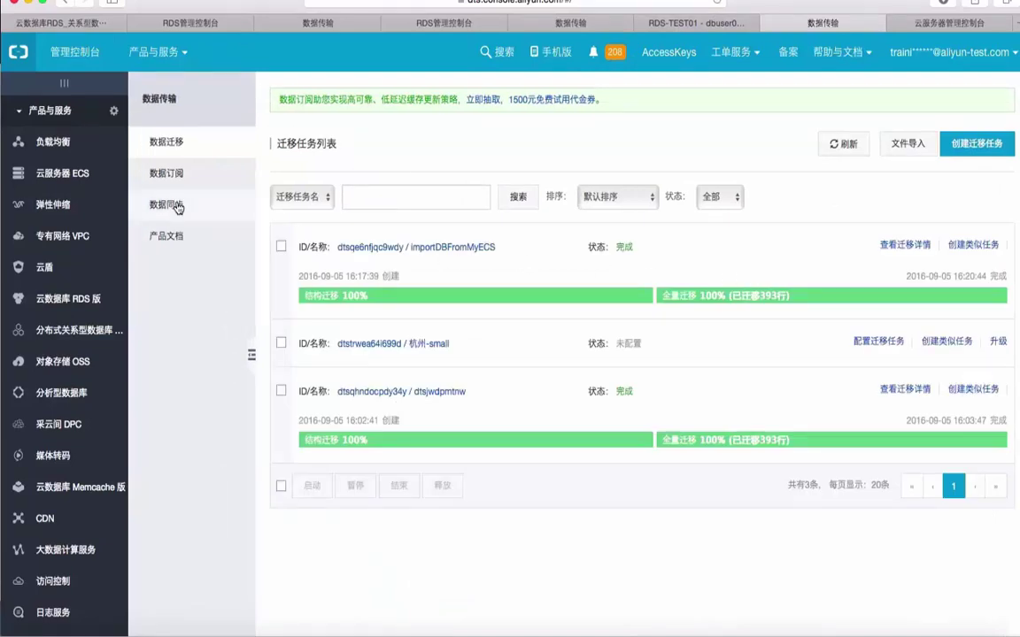
click(902, 244)
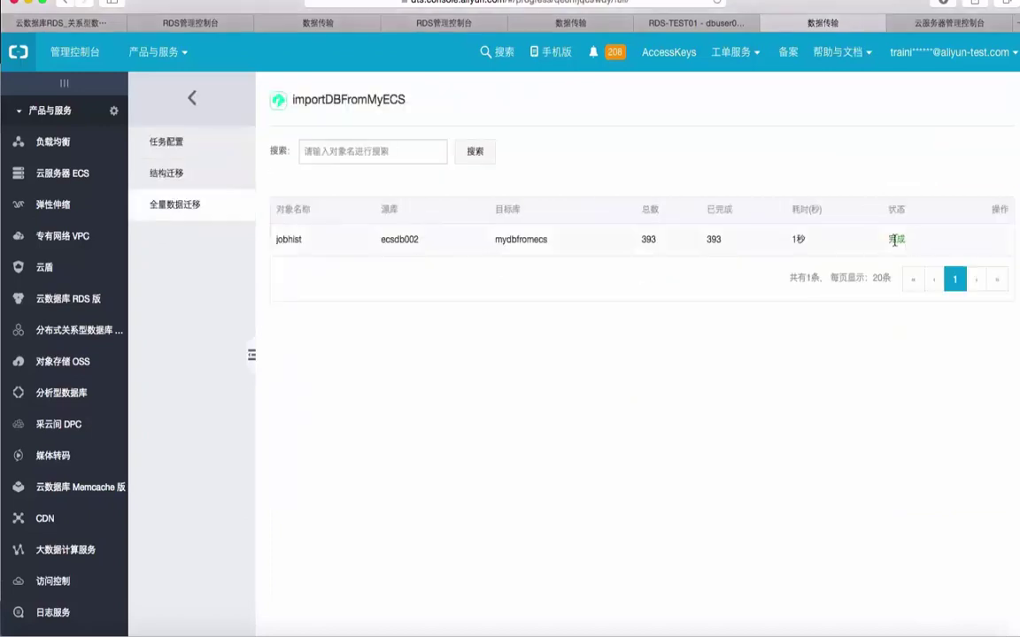
click(180, 174)
click(178, 176)
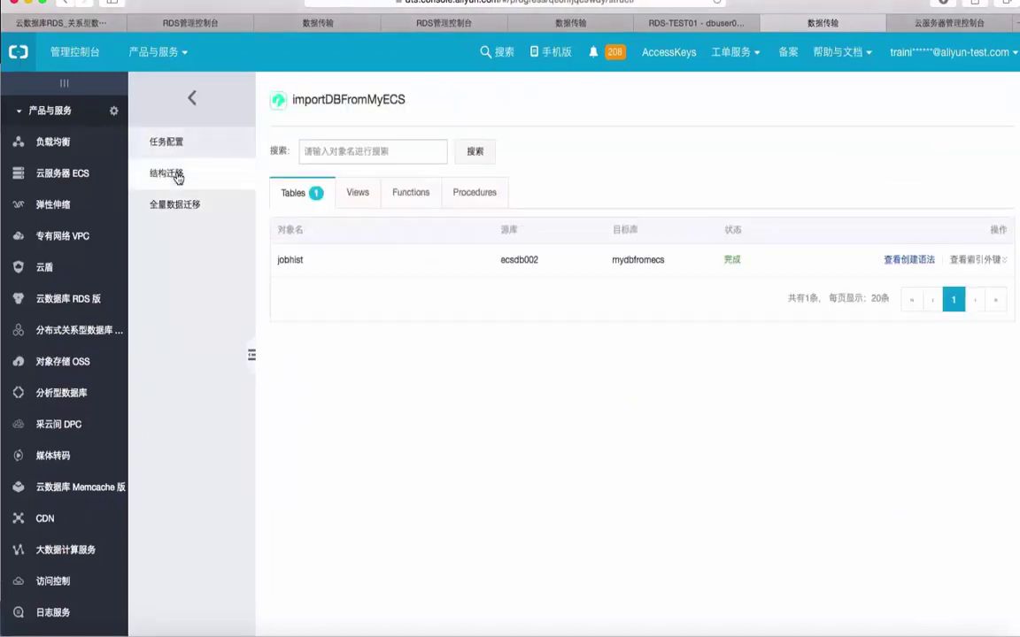
click(176, 208)
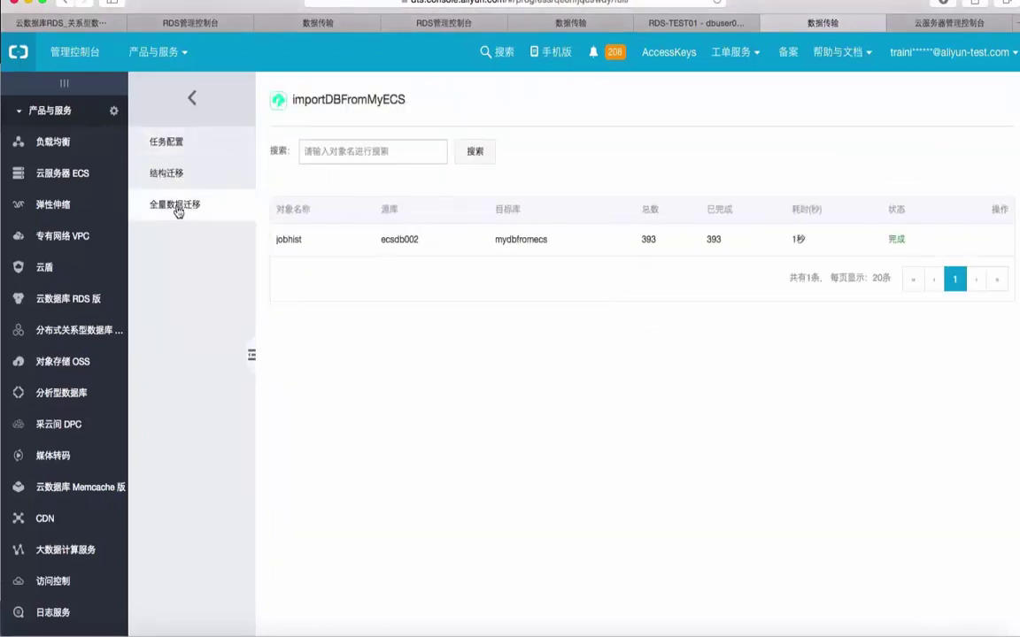
click(190, 180)
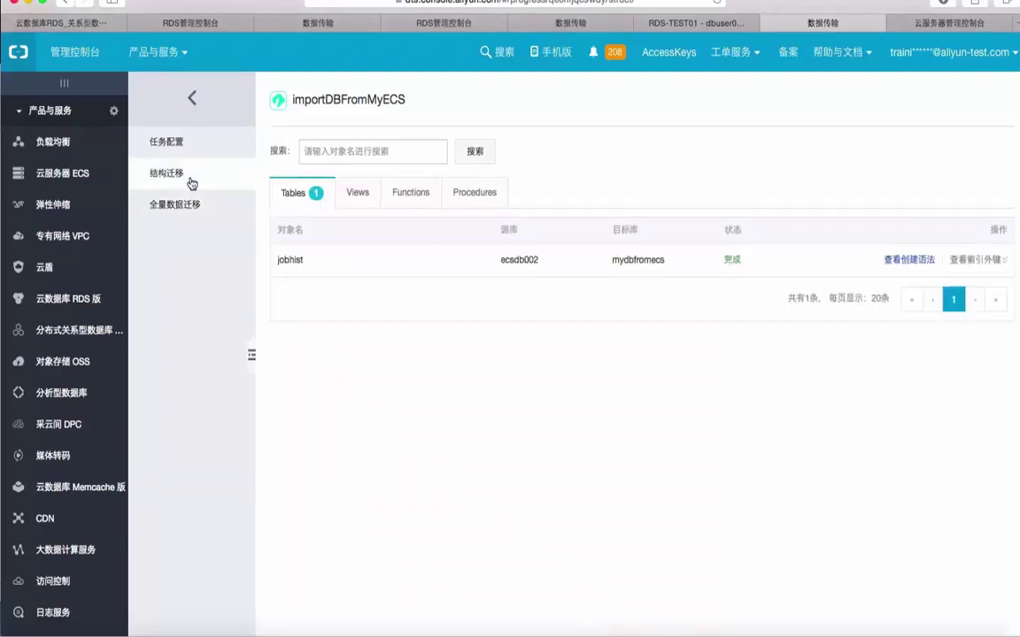
click(190, 203)
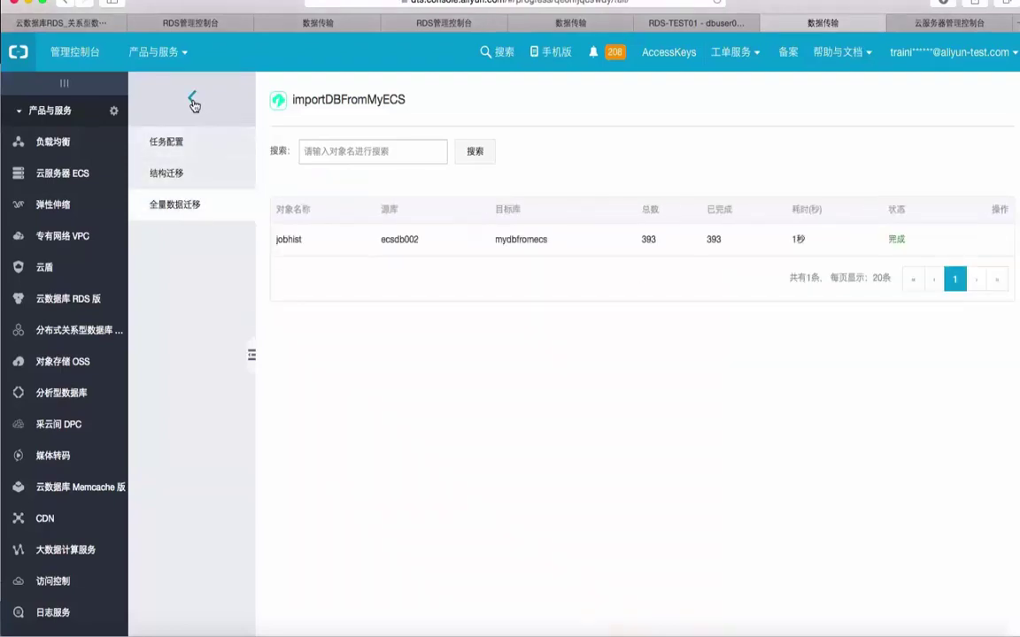
click(193, 99)
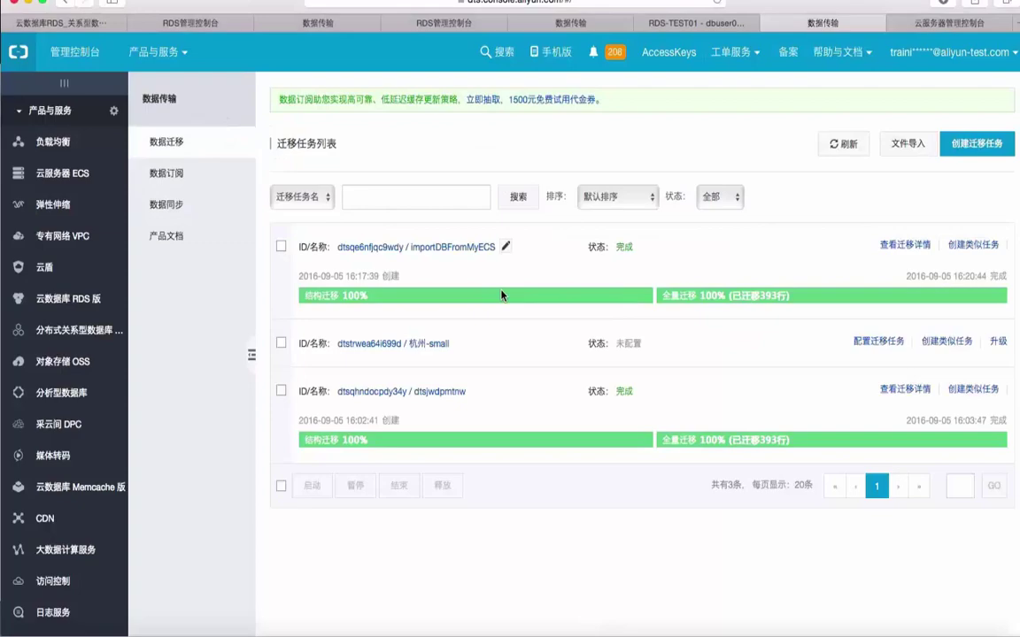
In the RDS-TEST01 tab, scroll the jobhist grid through to row 393.
click(651, 22)
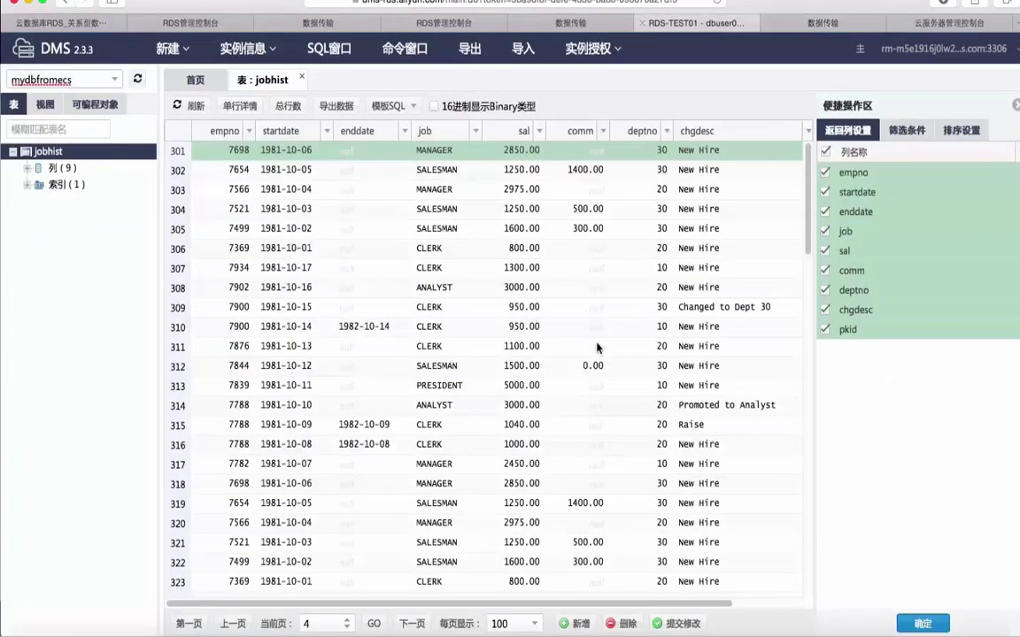
scroll(588, 354, down, 15)
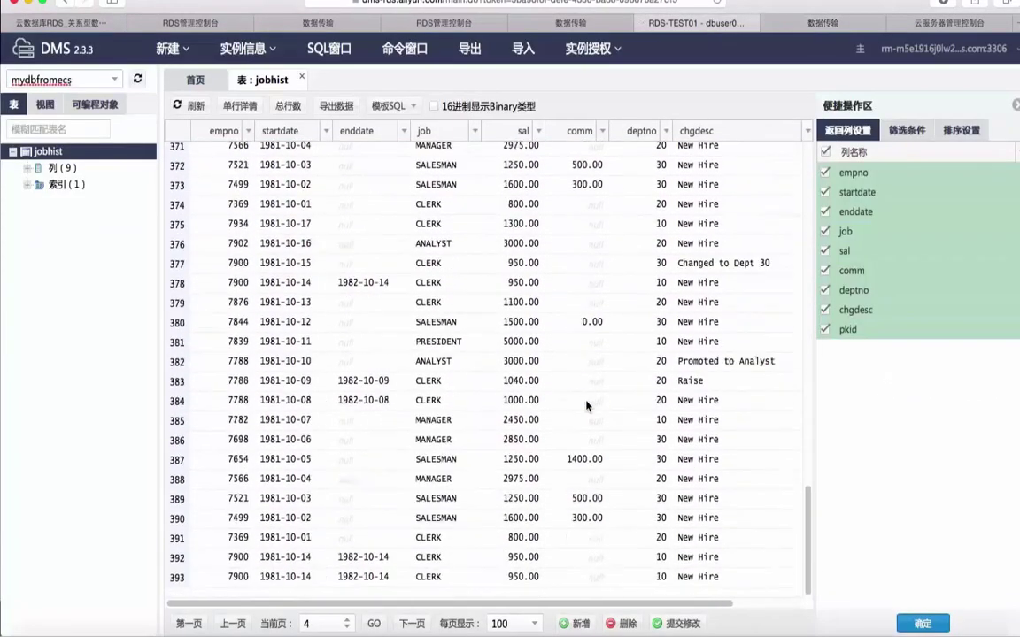
scroll(762, 605, right, 3)
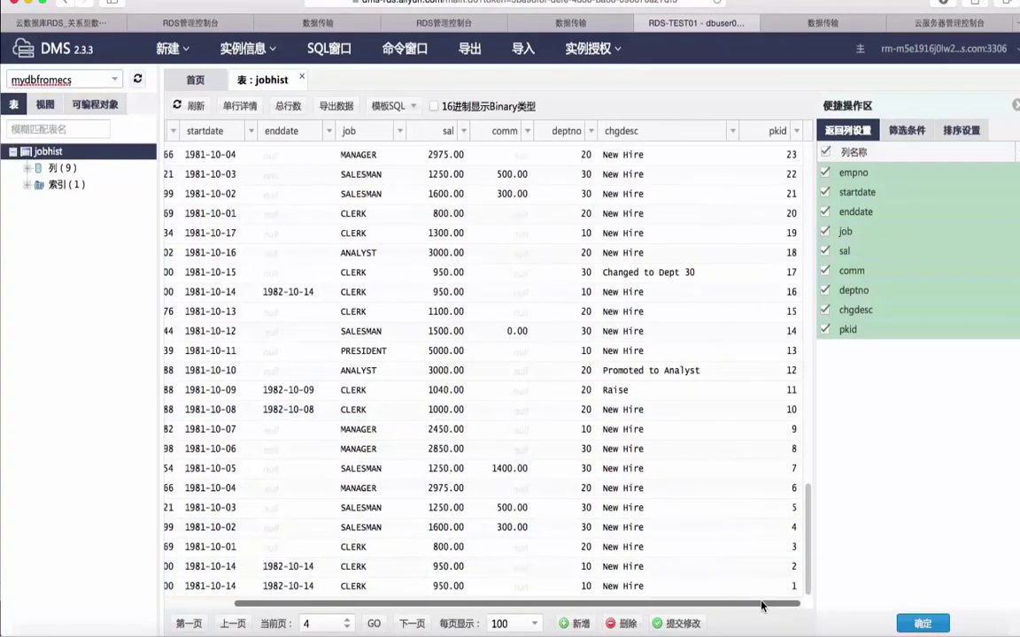
click(807, 421)
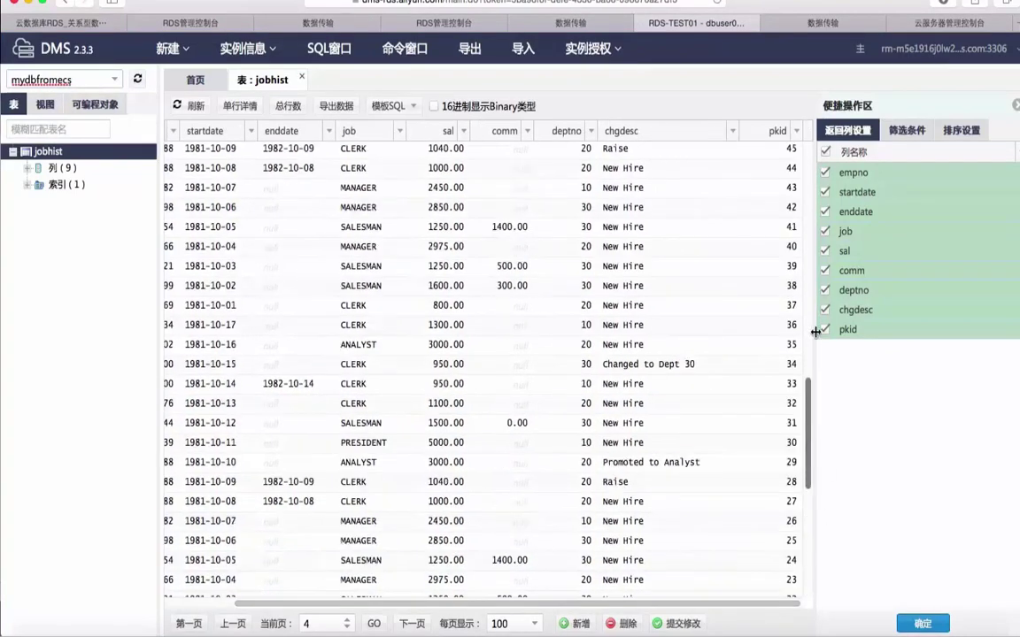
click(808, 298)
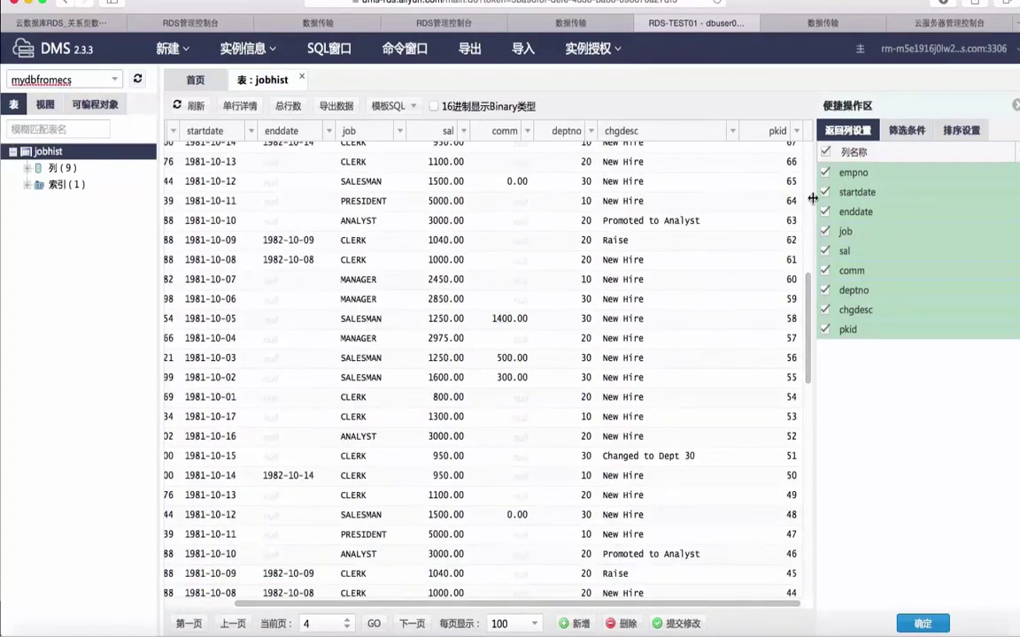
scroll(730, 193, up, 5)
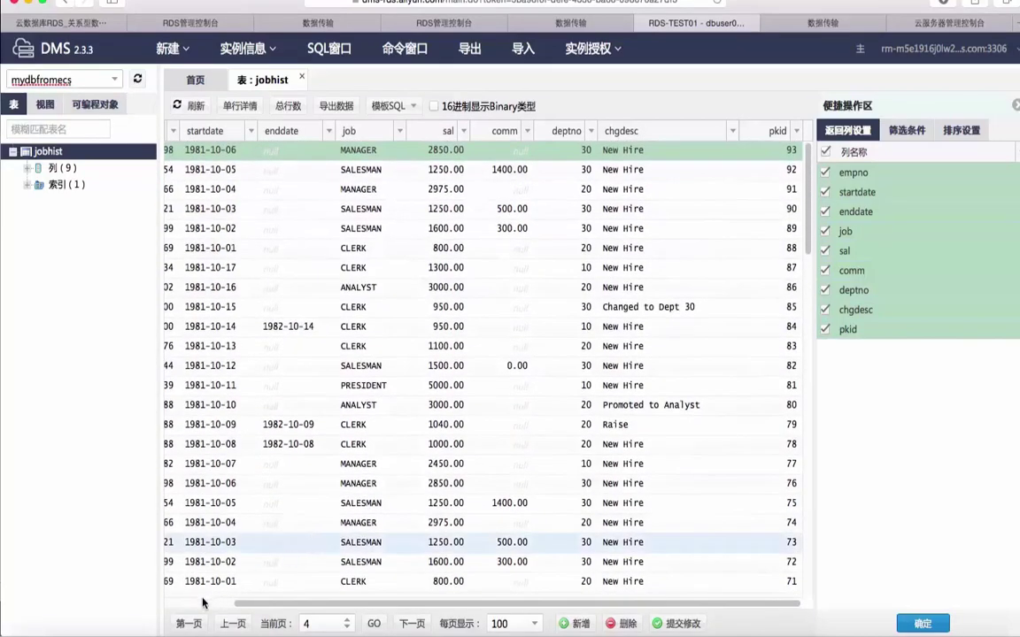
click(202, 603)
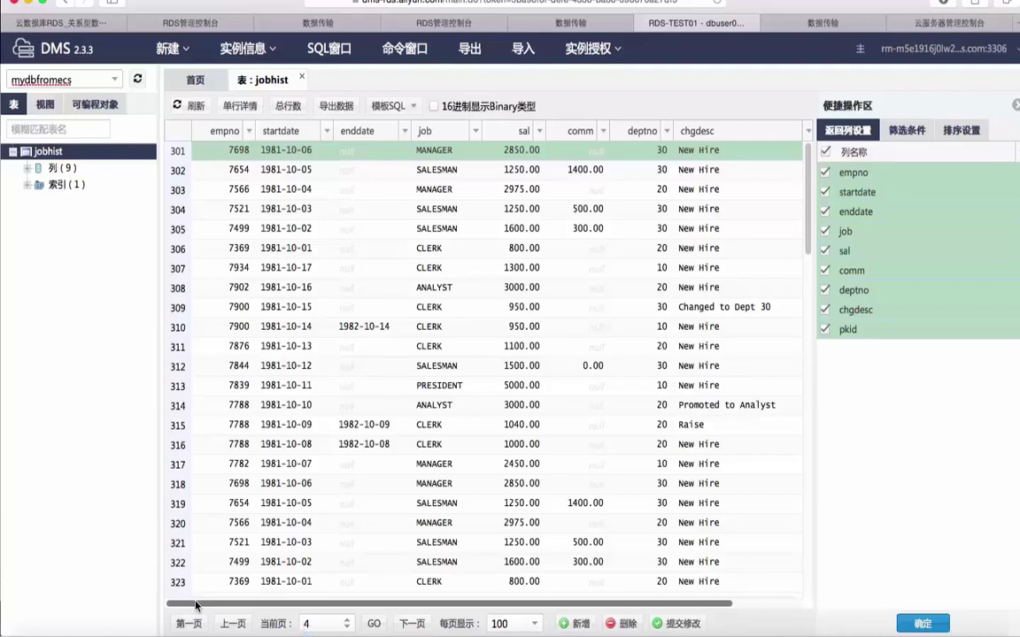
Bring PowerPoint forward and select slide 30, the closing thank-you slide.
mouse_move(199, 630)
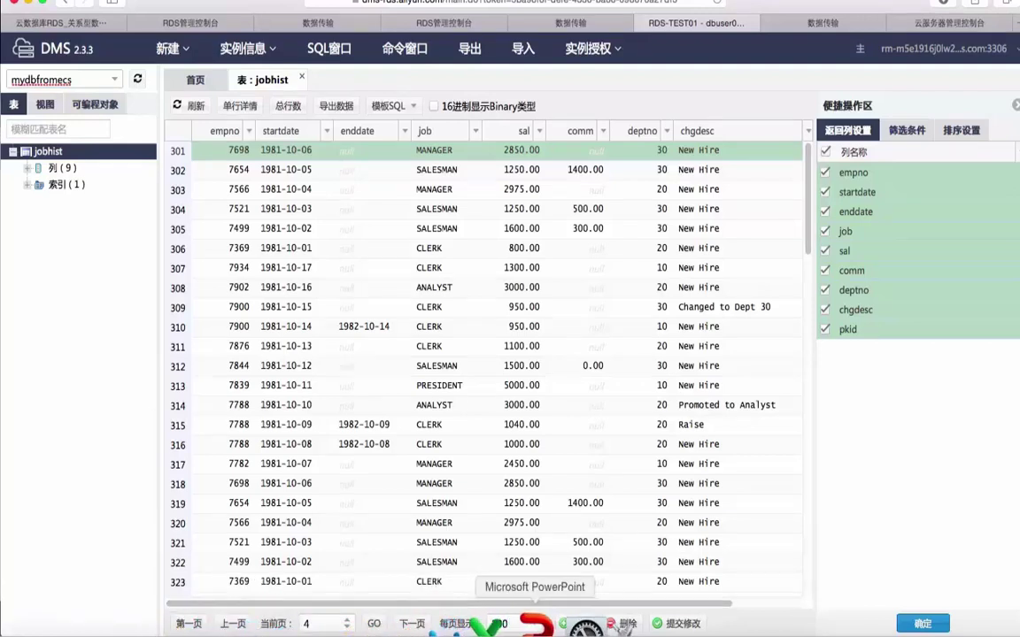
click(534, 625)
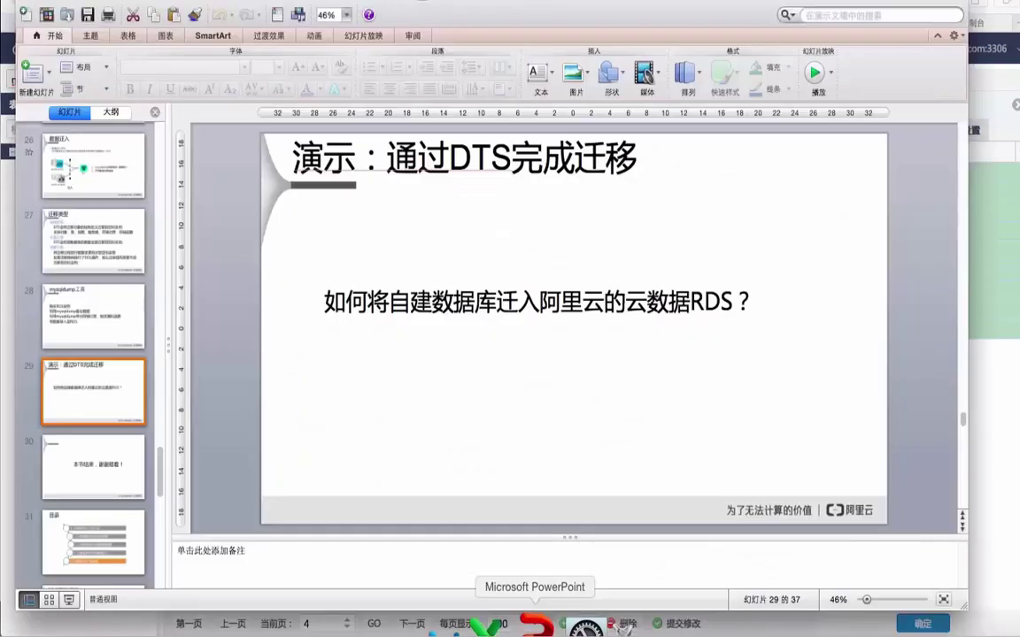
click(77, 479)
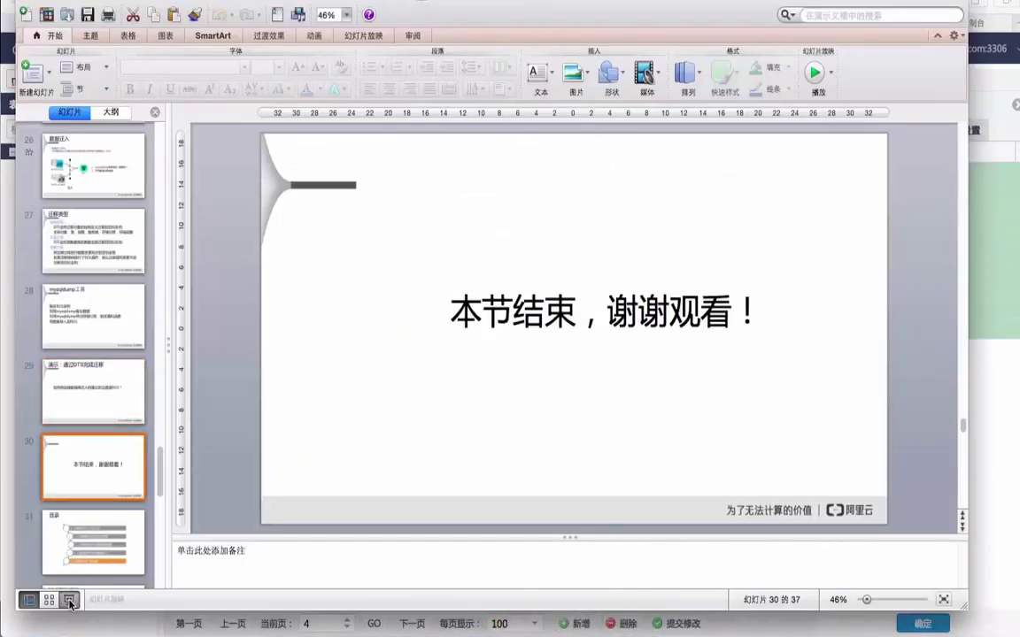